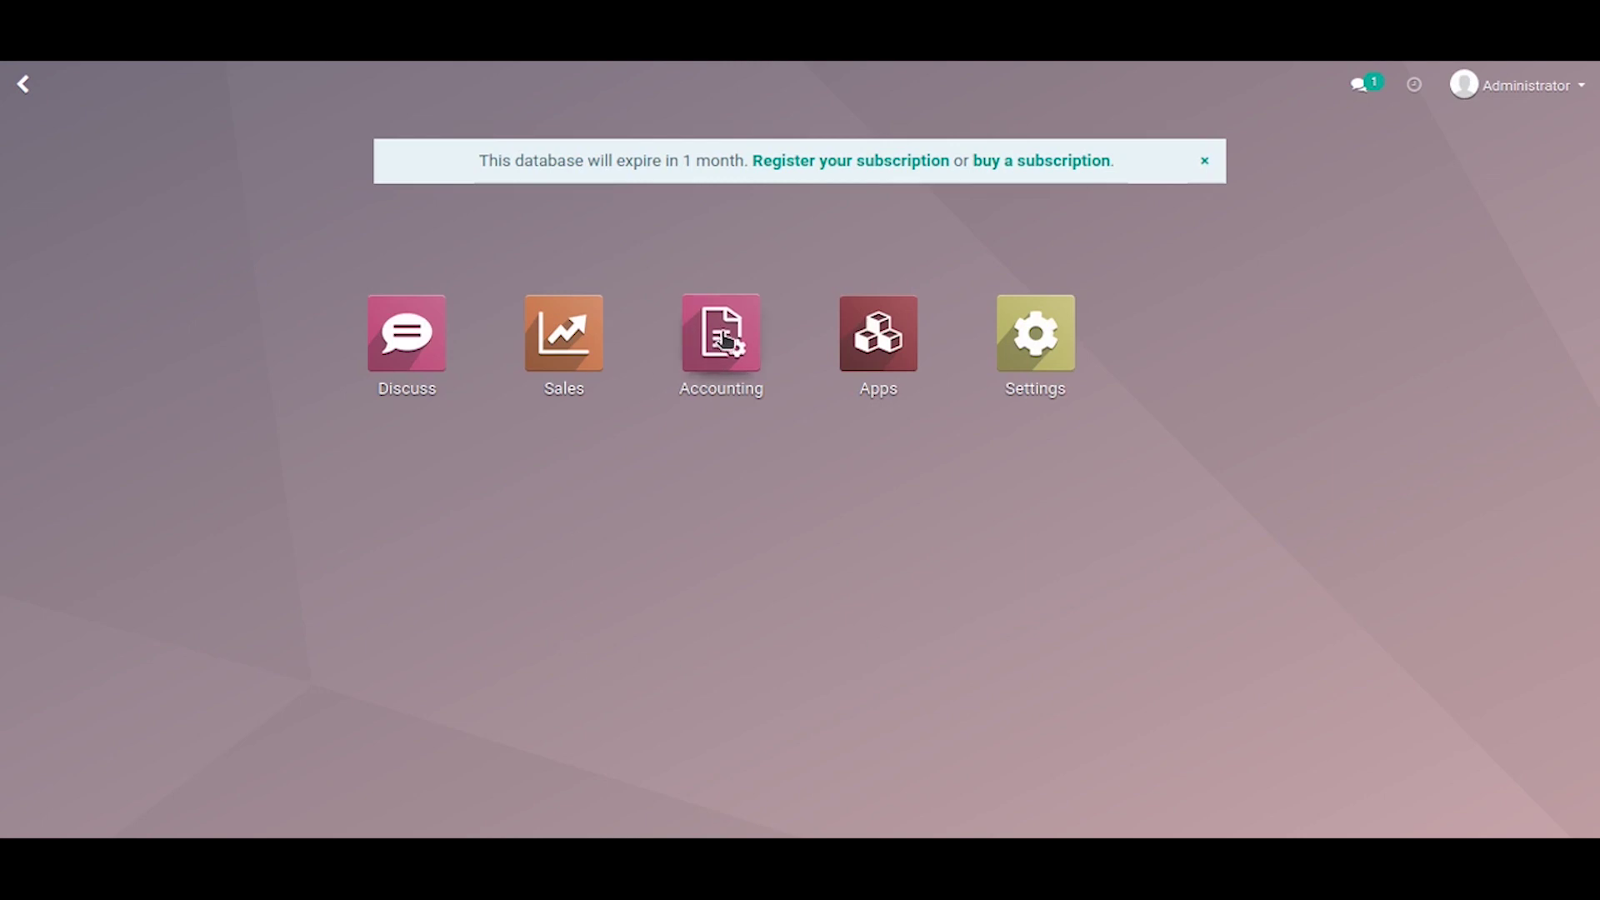
# Open the Accounting app and review the Chart of Accounts from the onboarding banner.
pyautogui.click(724, 333)
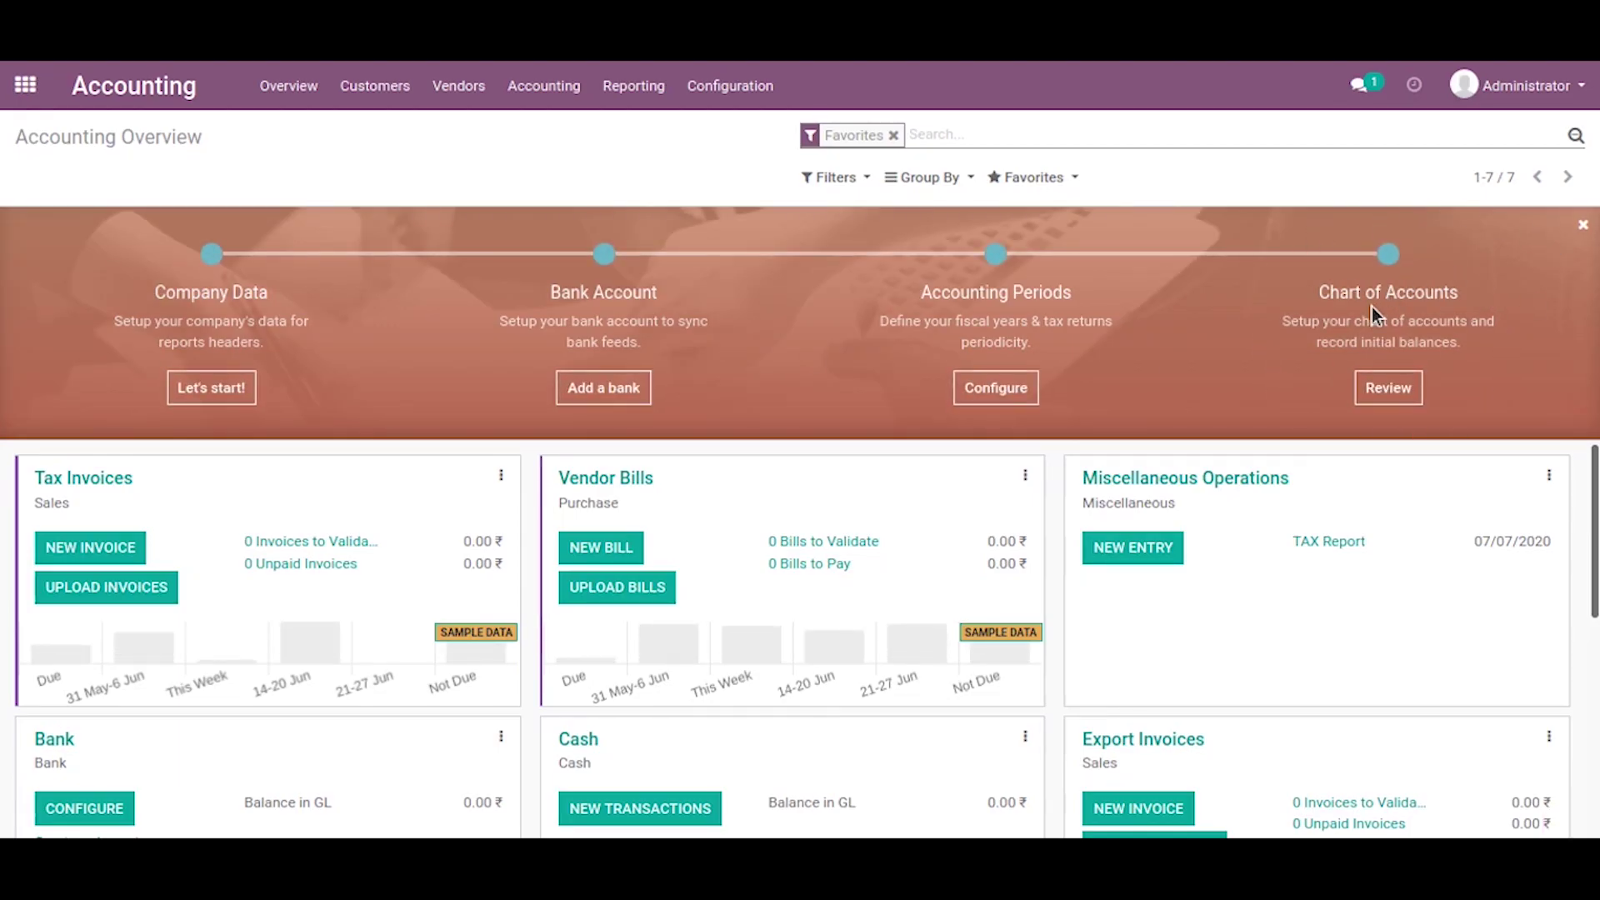
pyautogui.scroll(-1, 1372, 453)
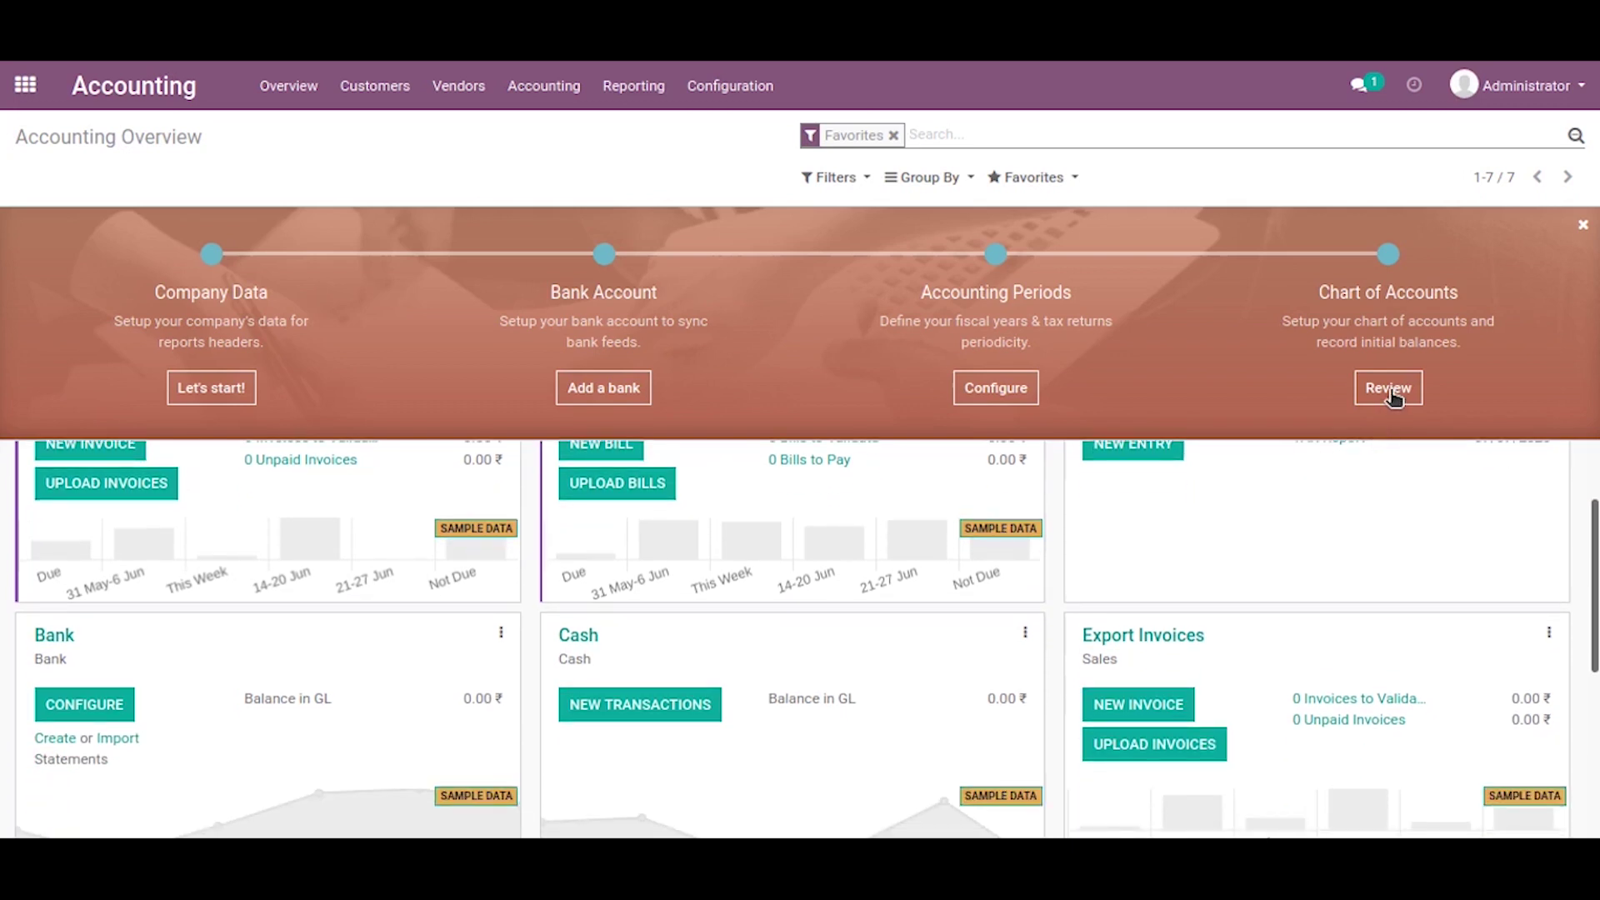
pyautogui.click(1392, 393)
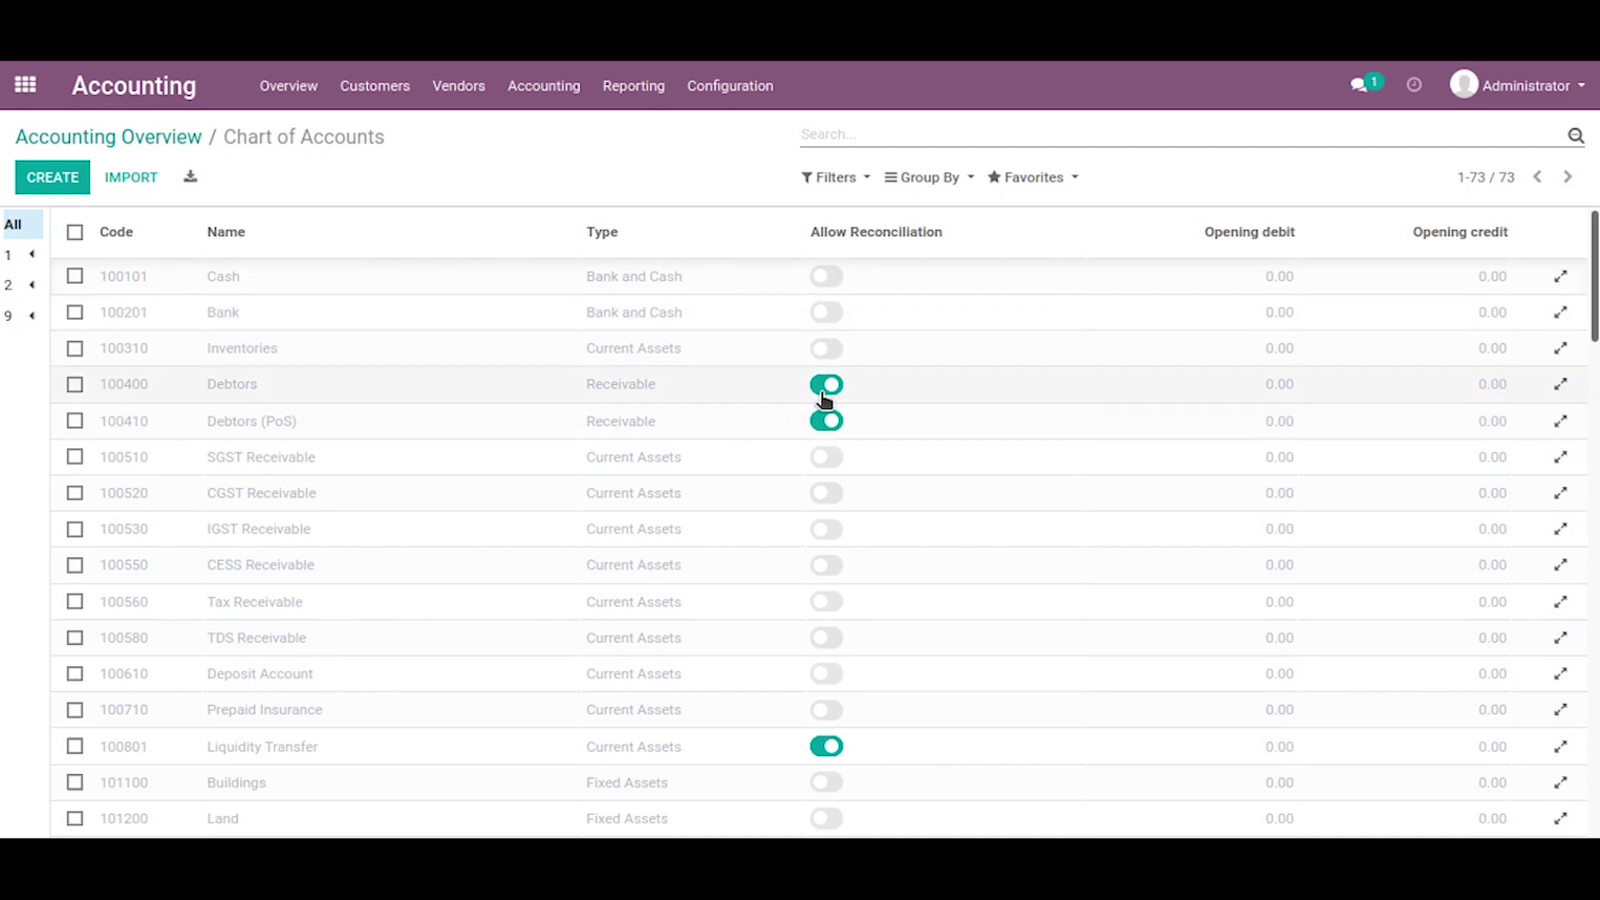
# Enter opening debits of 15,000 for Cash, 20,000 for Bank and 60,000 for Buildings.
pyautogui.click(1268, 278)
pyautogui.write('15000')
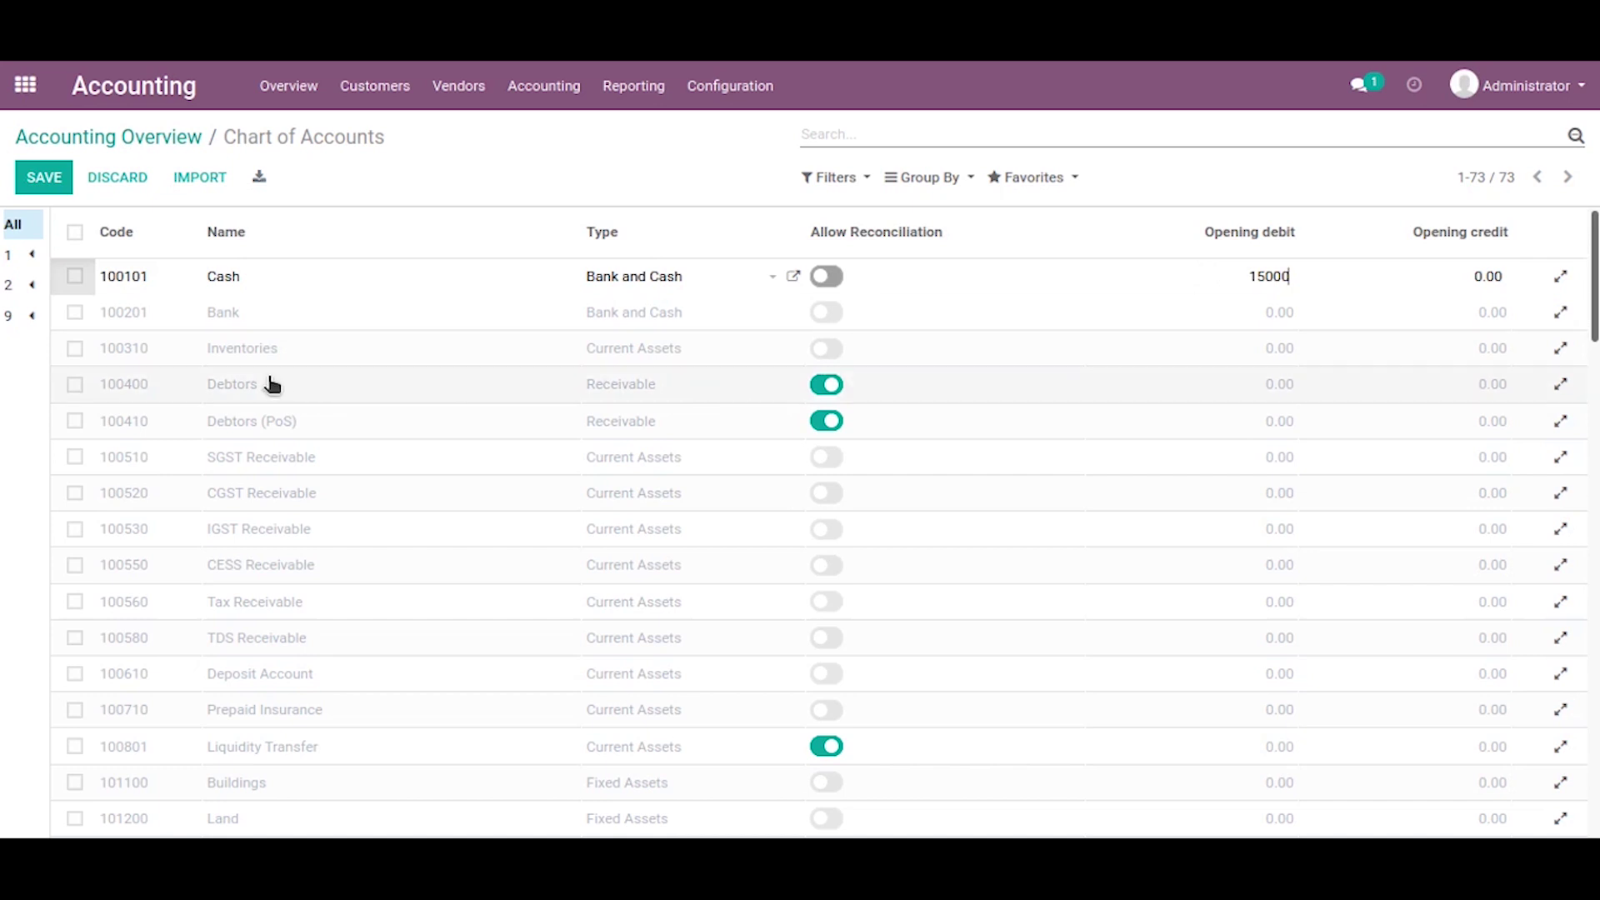
pyautogui.click(1275, 321)
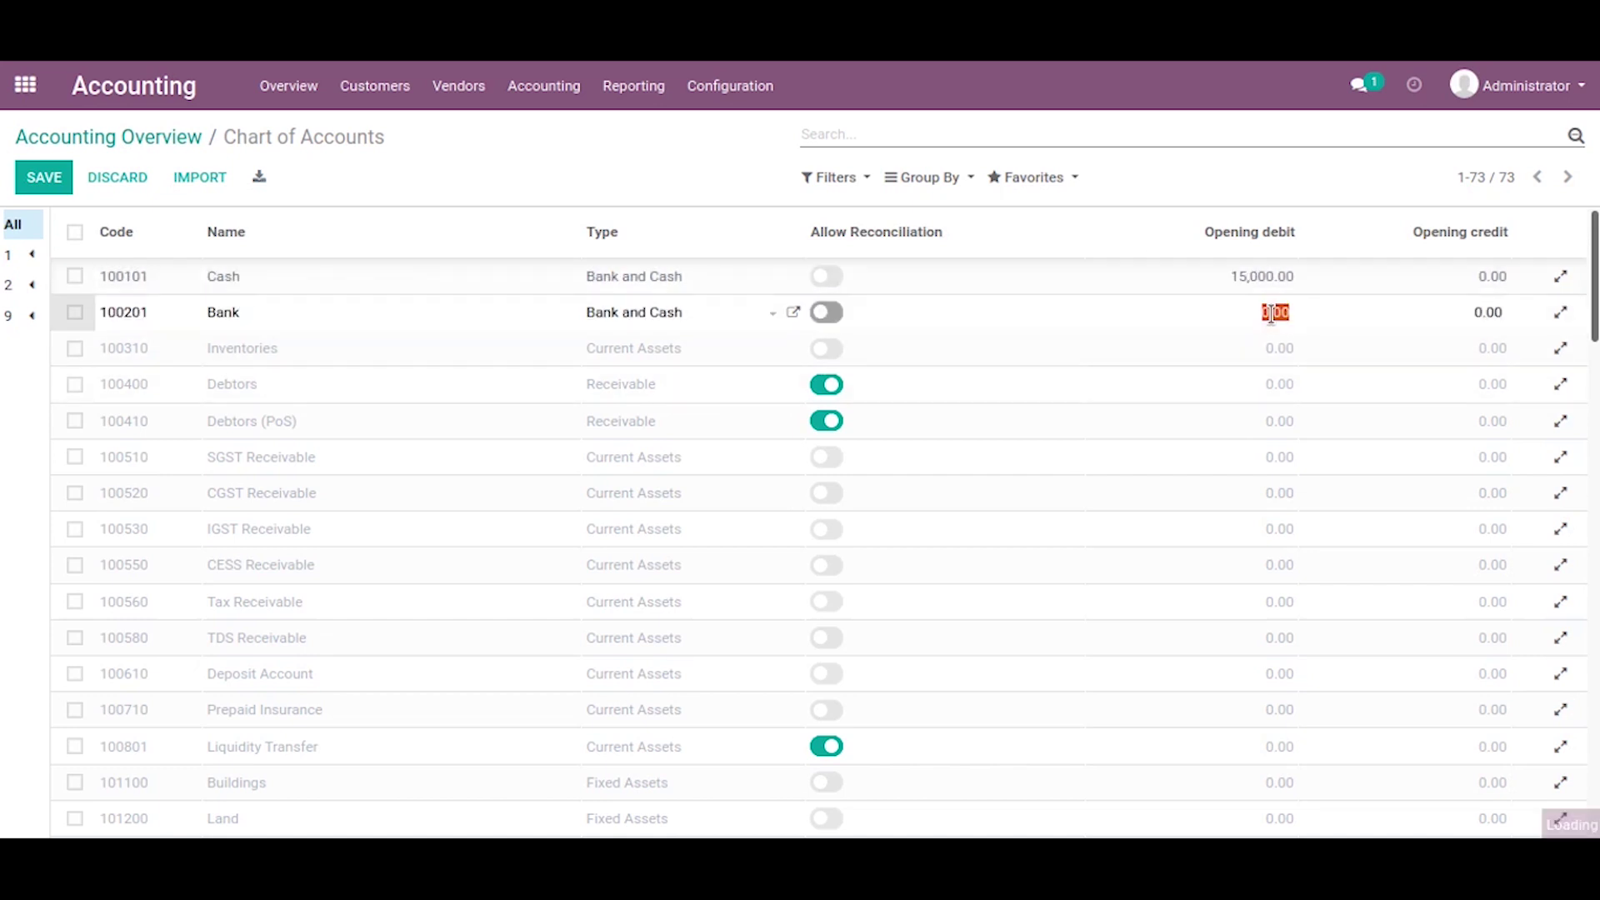
pyautogui.write('20000')
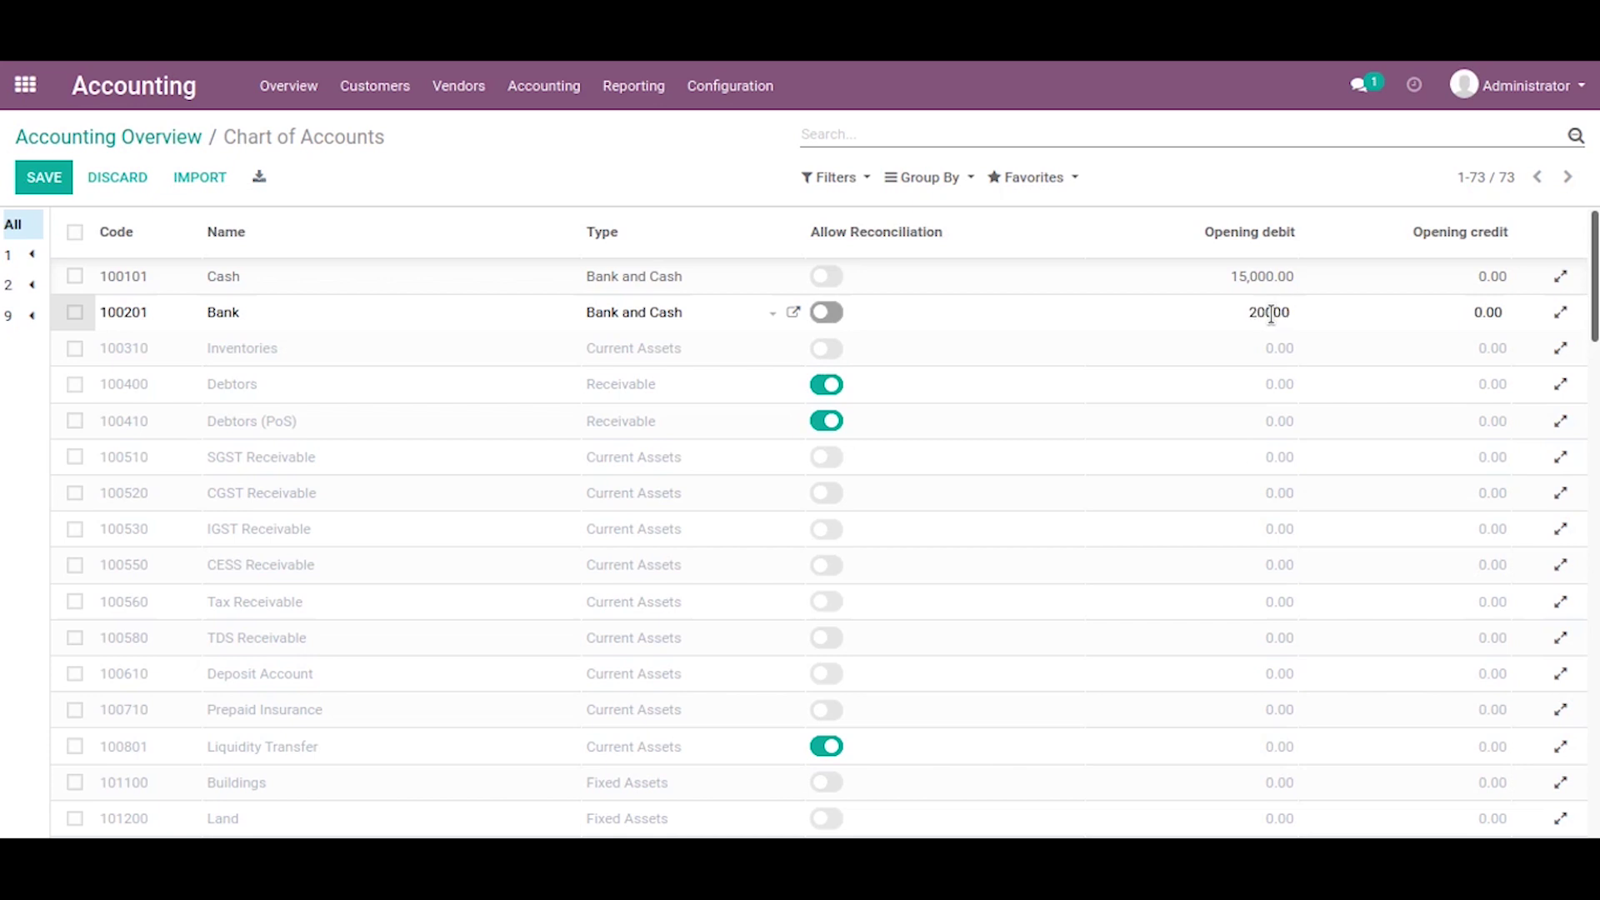
pyautogui.scroll(-1, 828, 544)
pyautogui.scroll(-4, 828, 543)
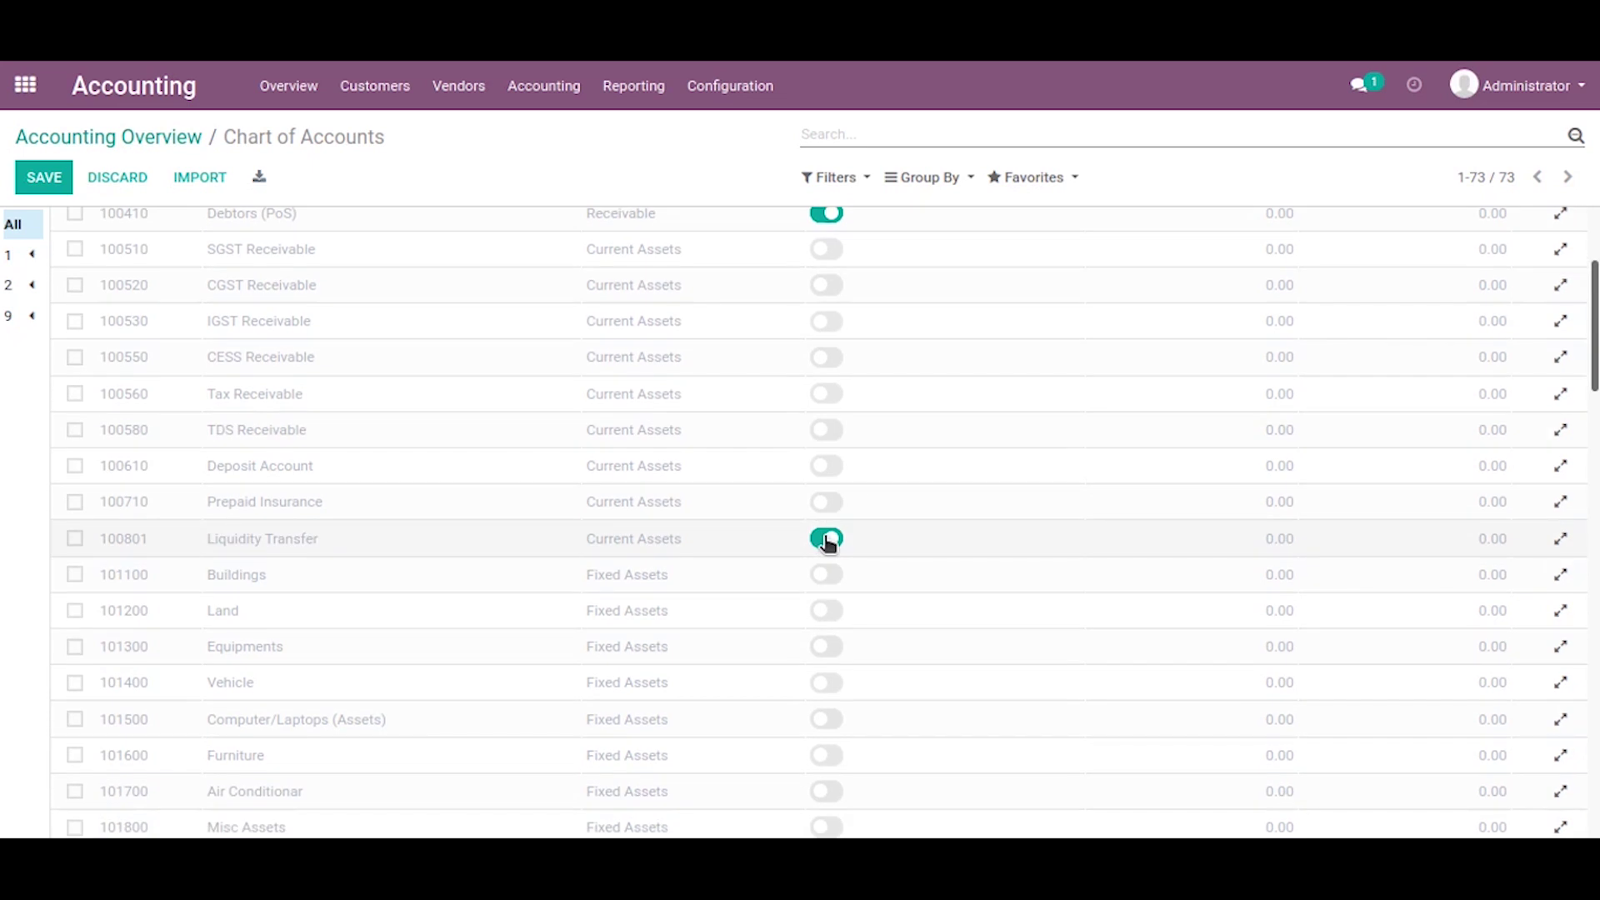
pyautogui.scroll(-1, 931, 586)
pyautogui.scroll(-2, 931, 586)
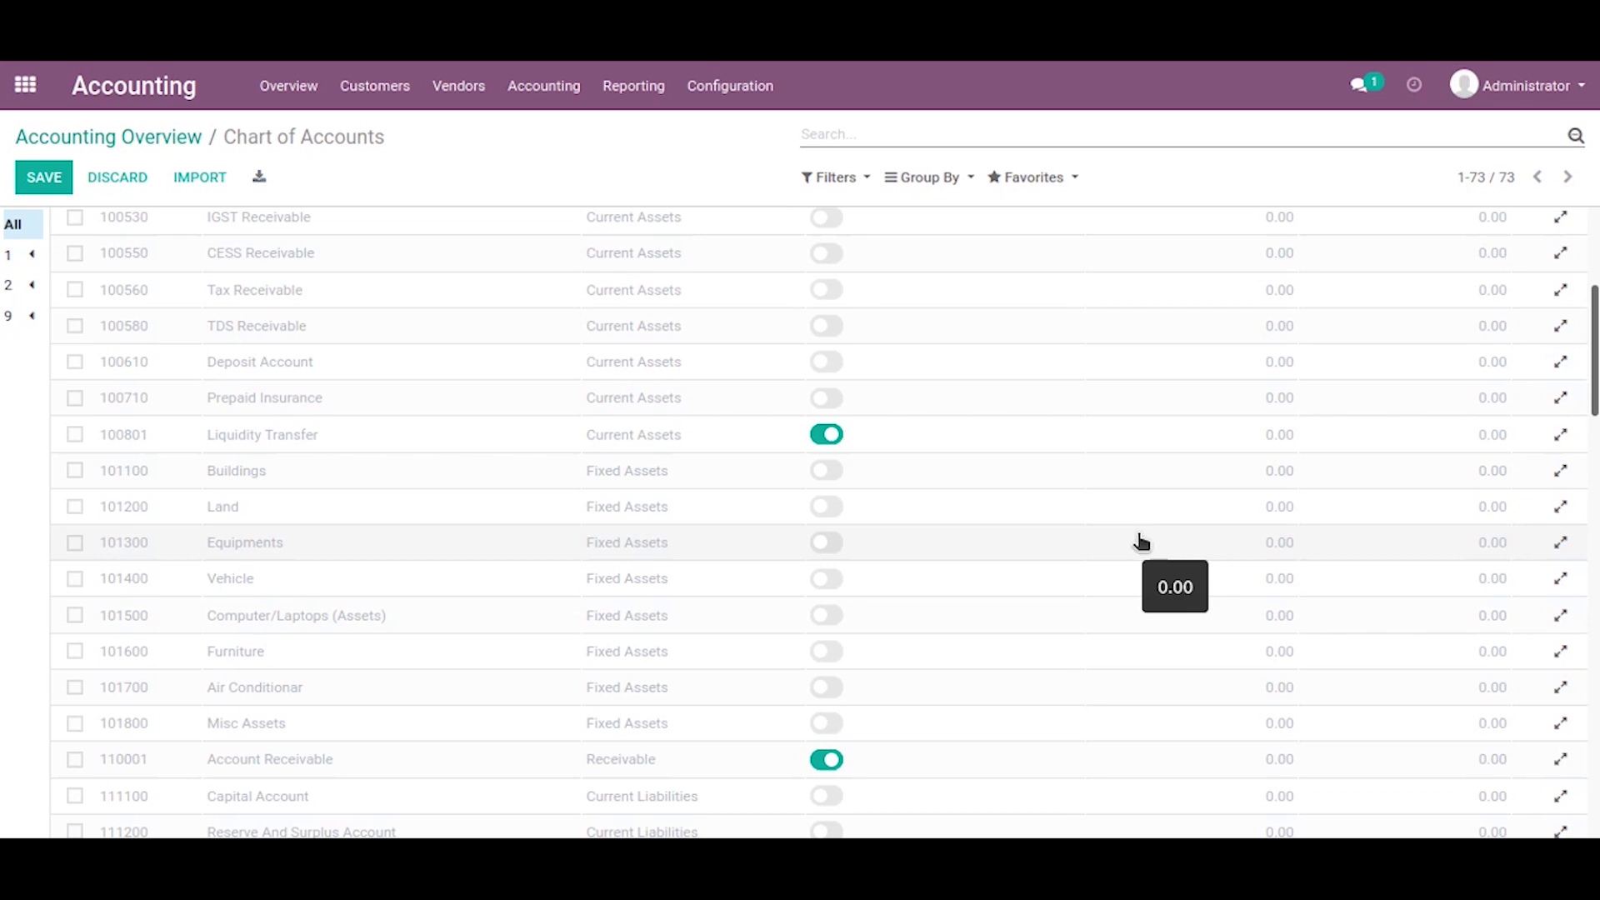
pyautogui.click(1259, 474)
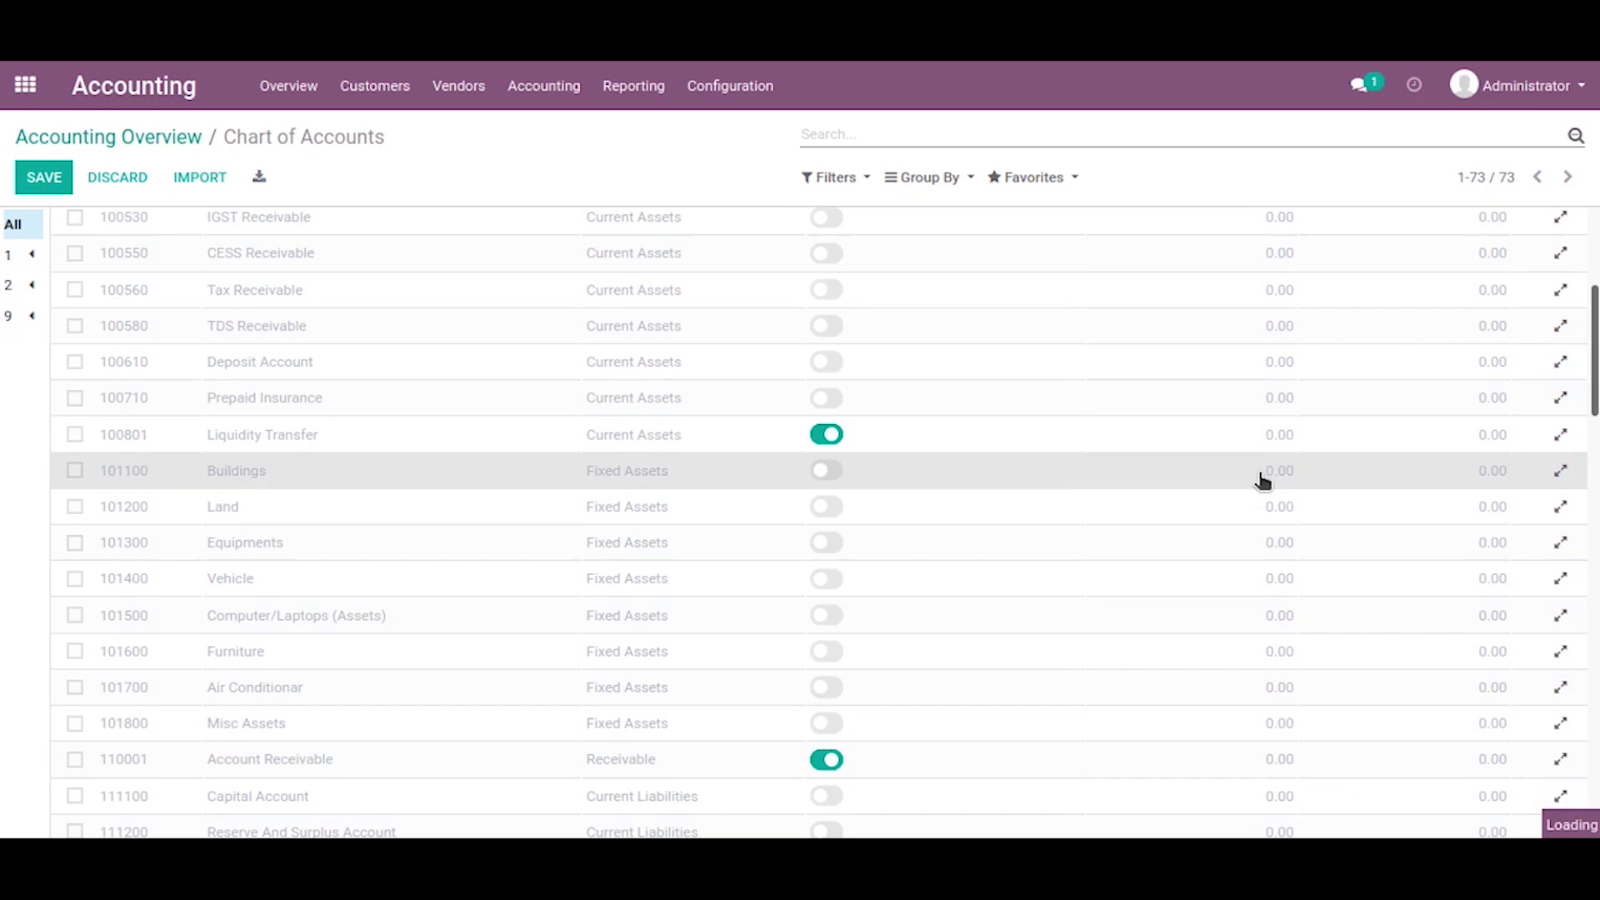
pyautogui.write('60000')
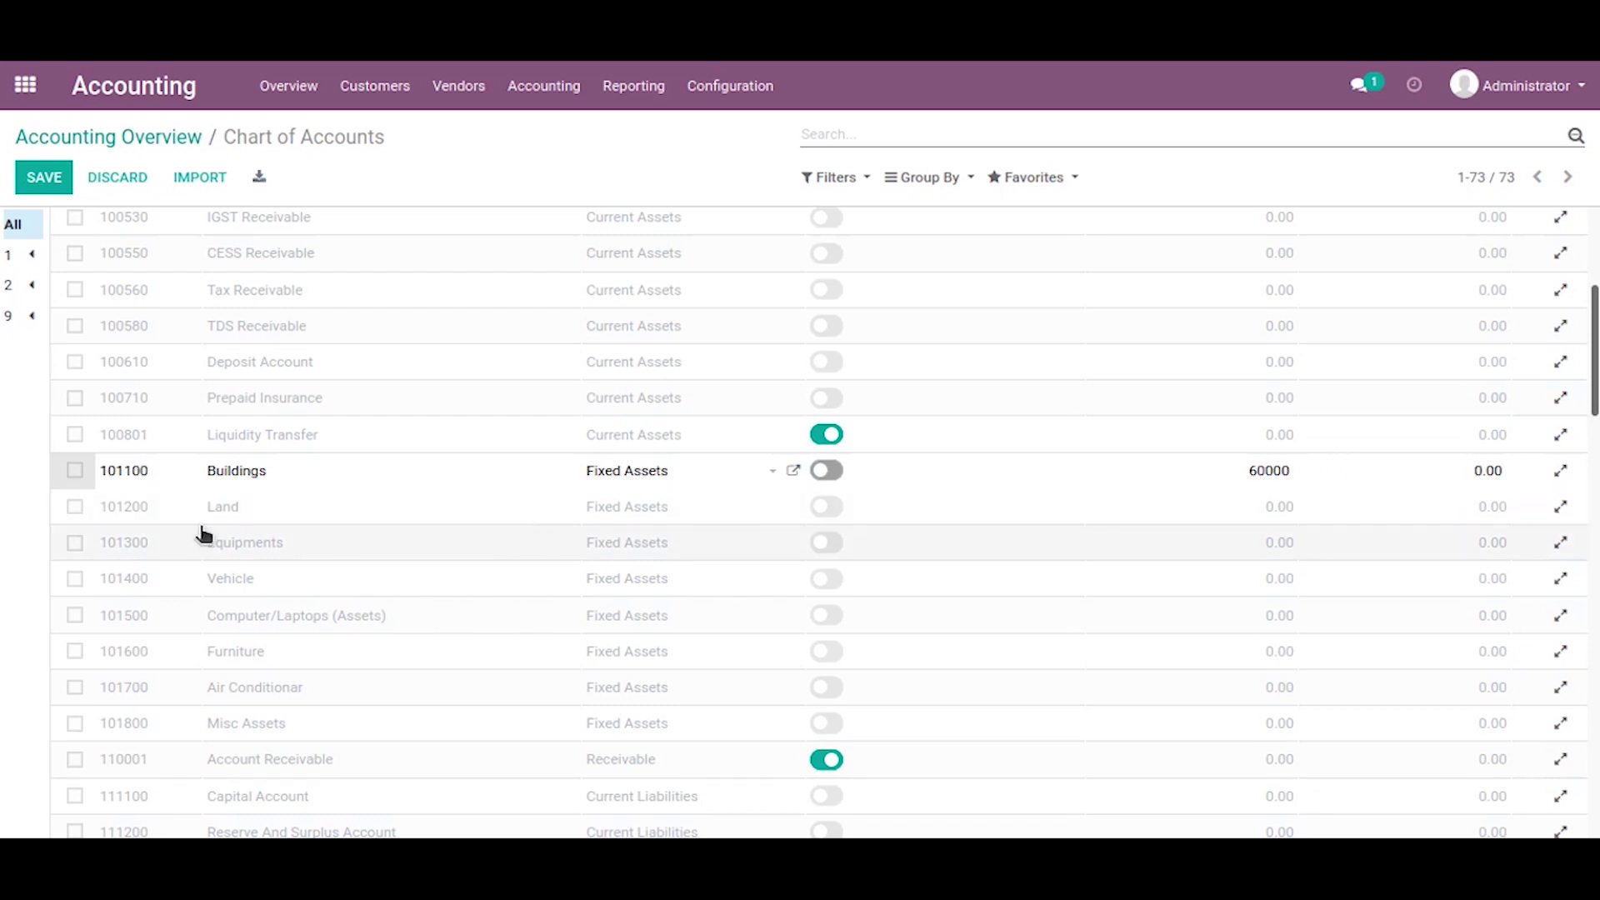
# Enter a 50,000 opening credit for the Land account.
pyautogui.click(1466, 507)
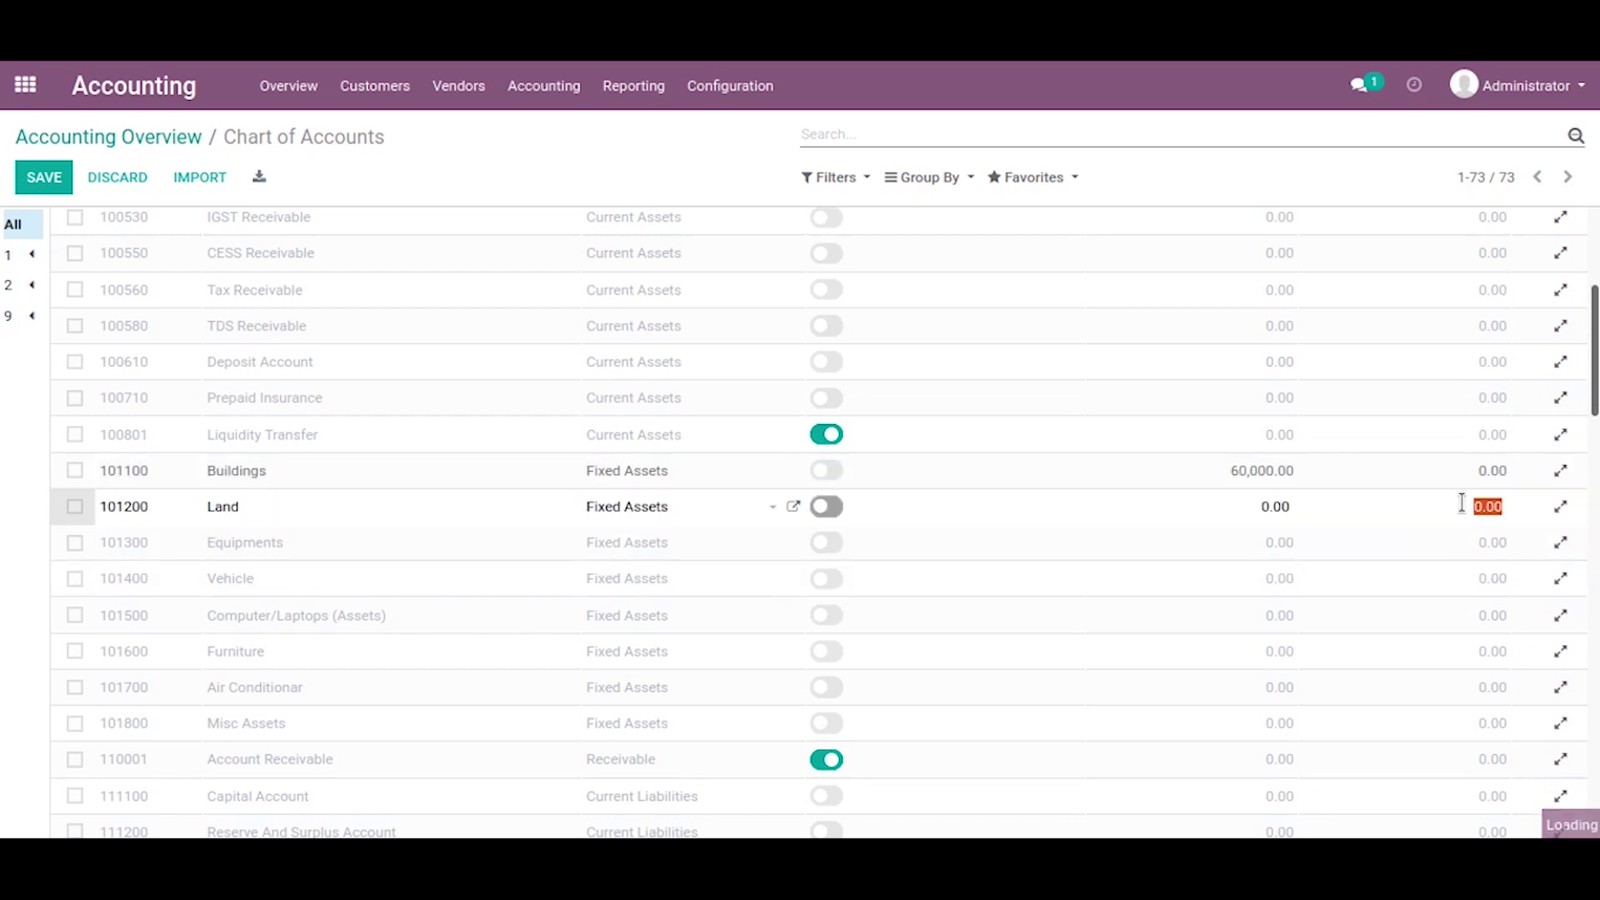
pyautogui.write('5')
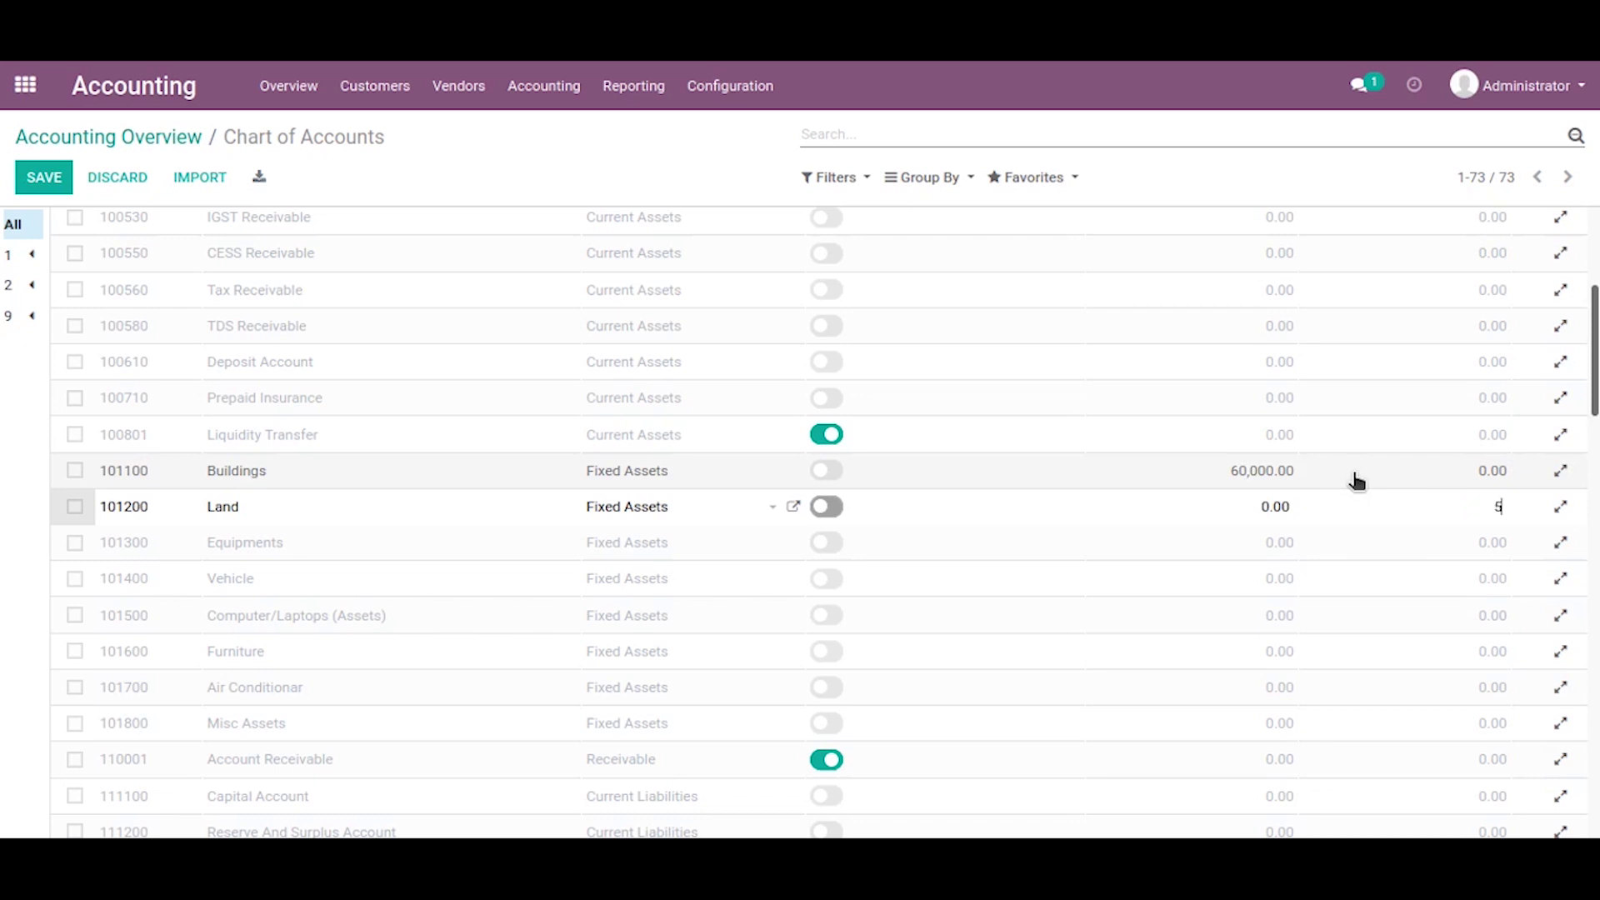
pyautogui.write('0000')
pyautogui.scroll(-2, 664, 708)
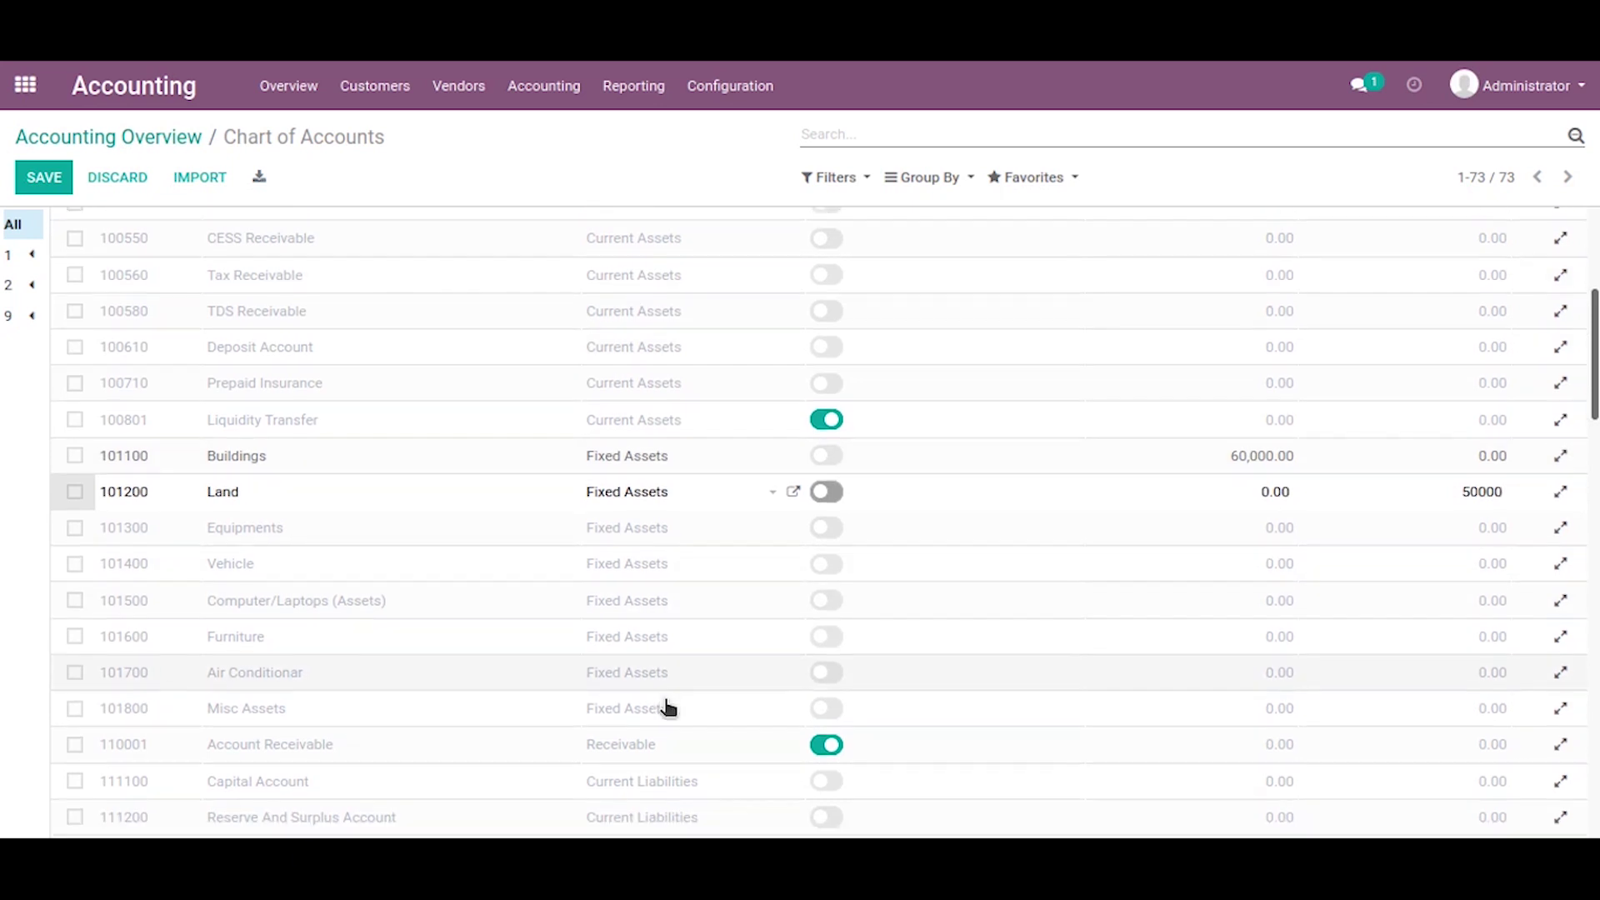
pyautogui.scroll(-1, 664, 707)
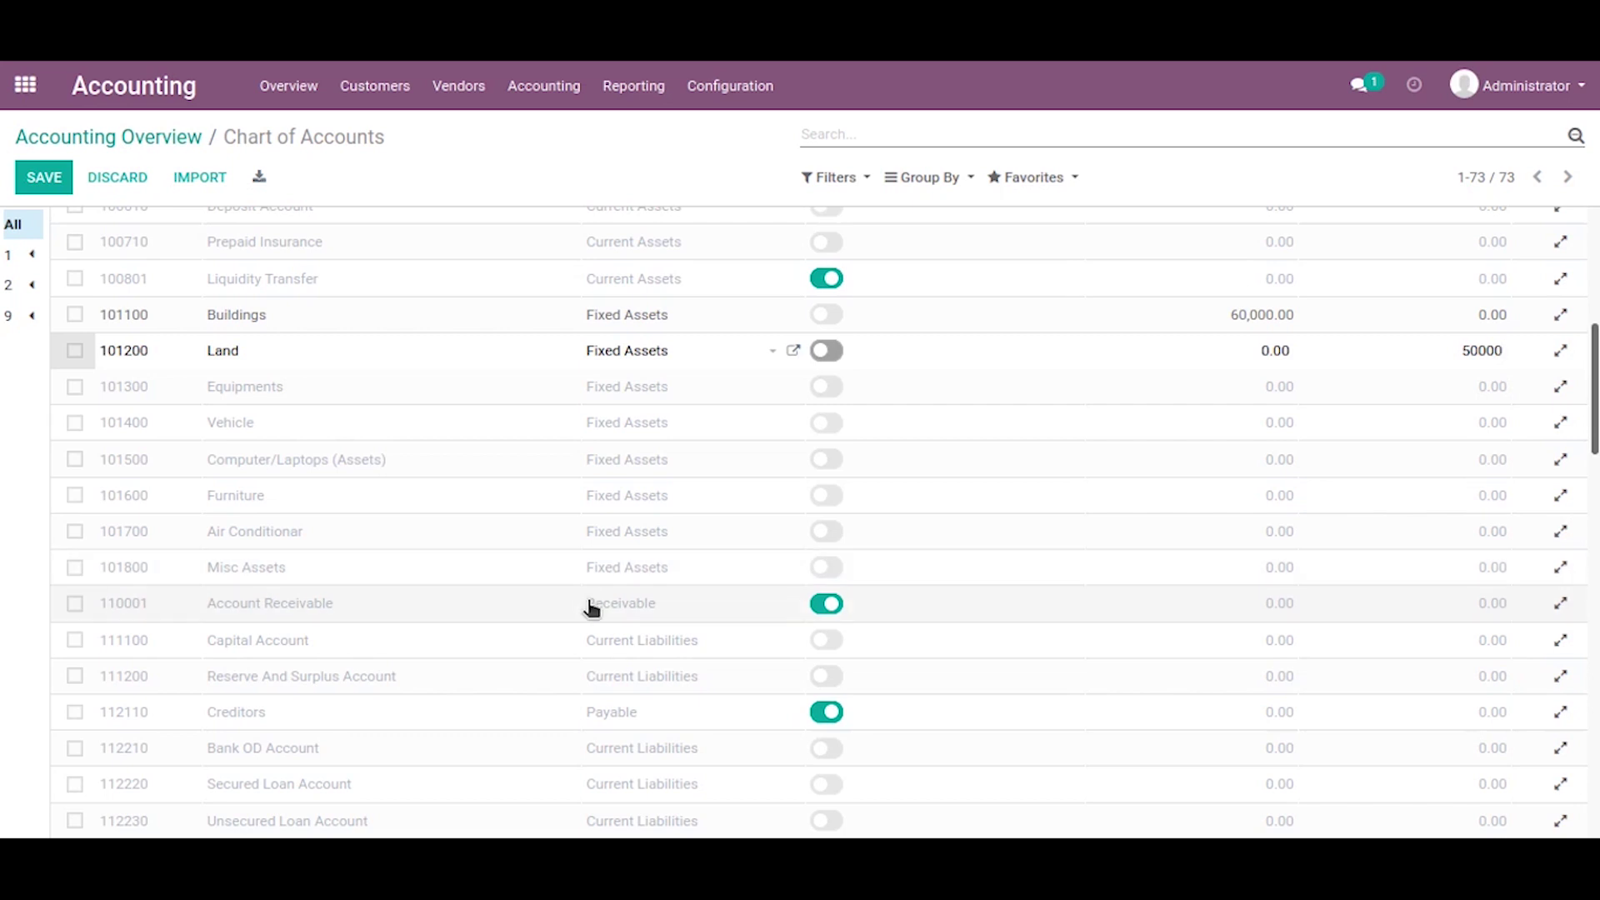
pyautogui.scroll(1, 496, 595)
pyautogui.scroll(-1, 494, 593)
# Save the opening balances and open the draft Opening Journal Entry balancing at 95,000.
pyautogui.click(46, 182)
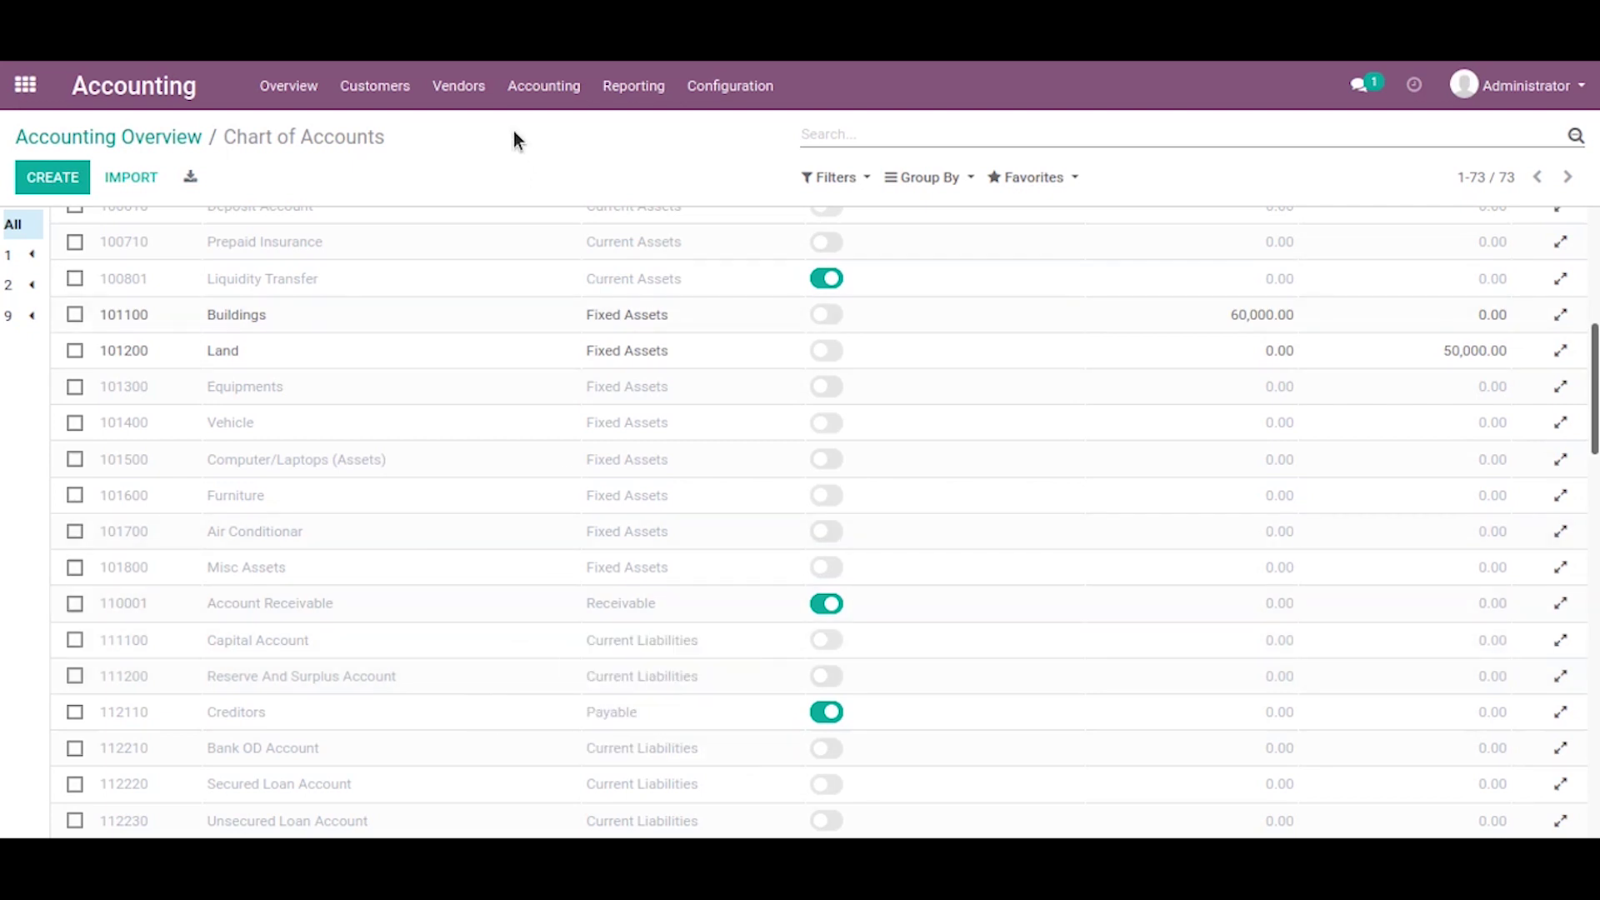
pyautogui.click(563, 89)
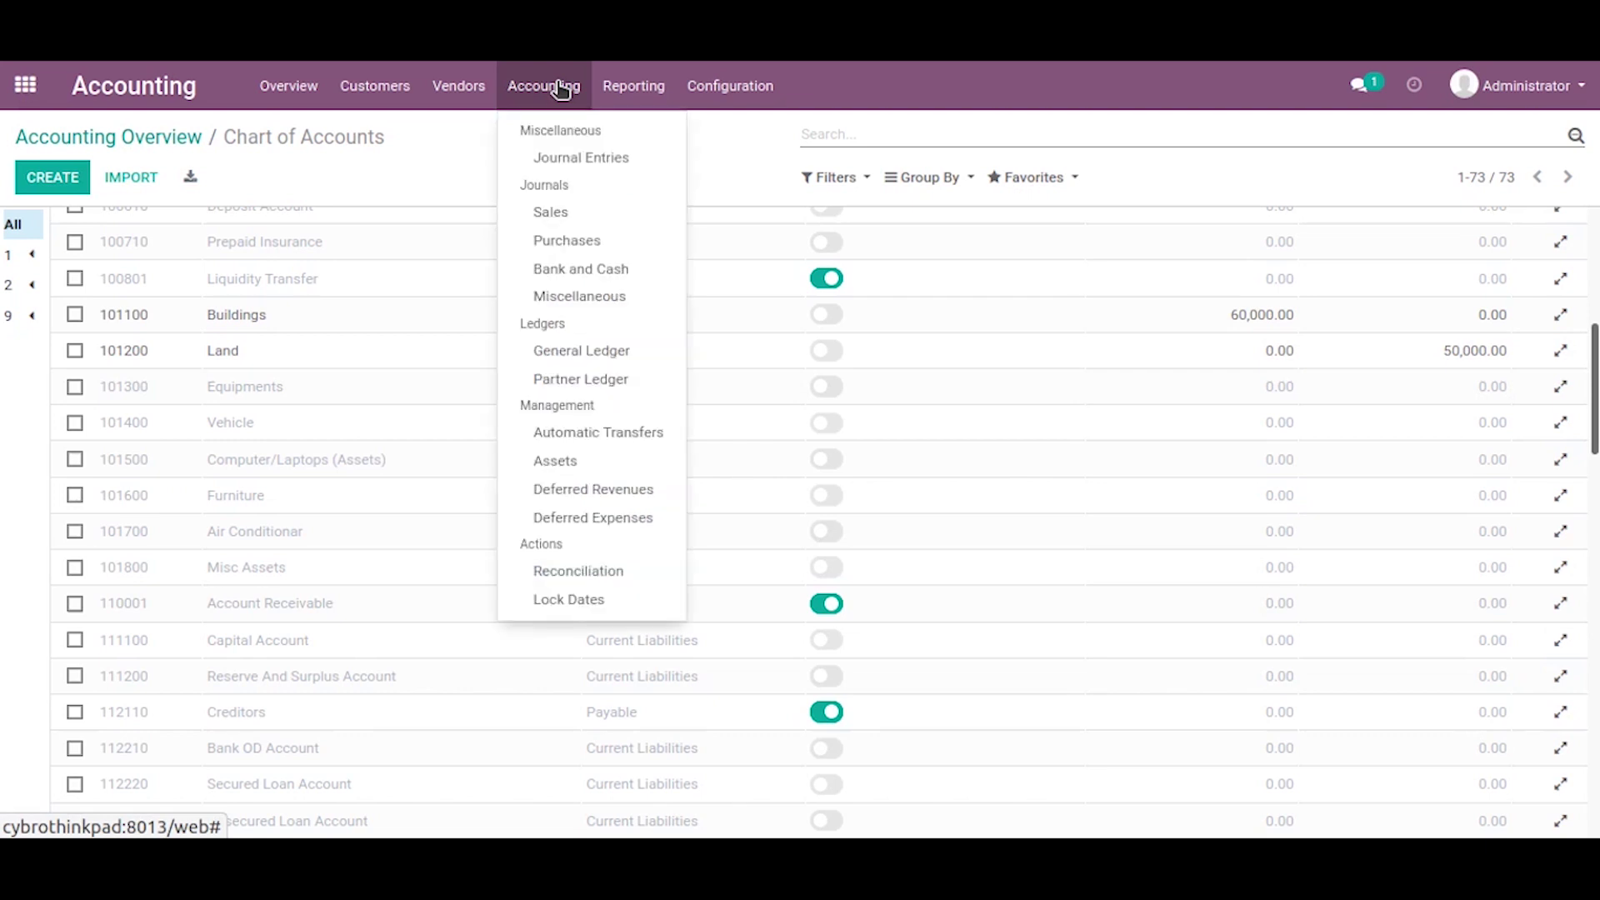
pyautogui.click(572, 163)
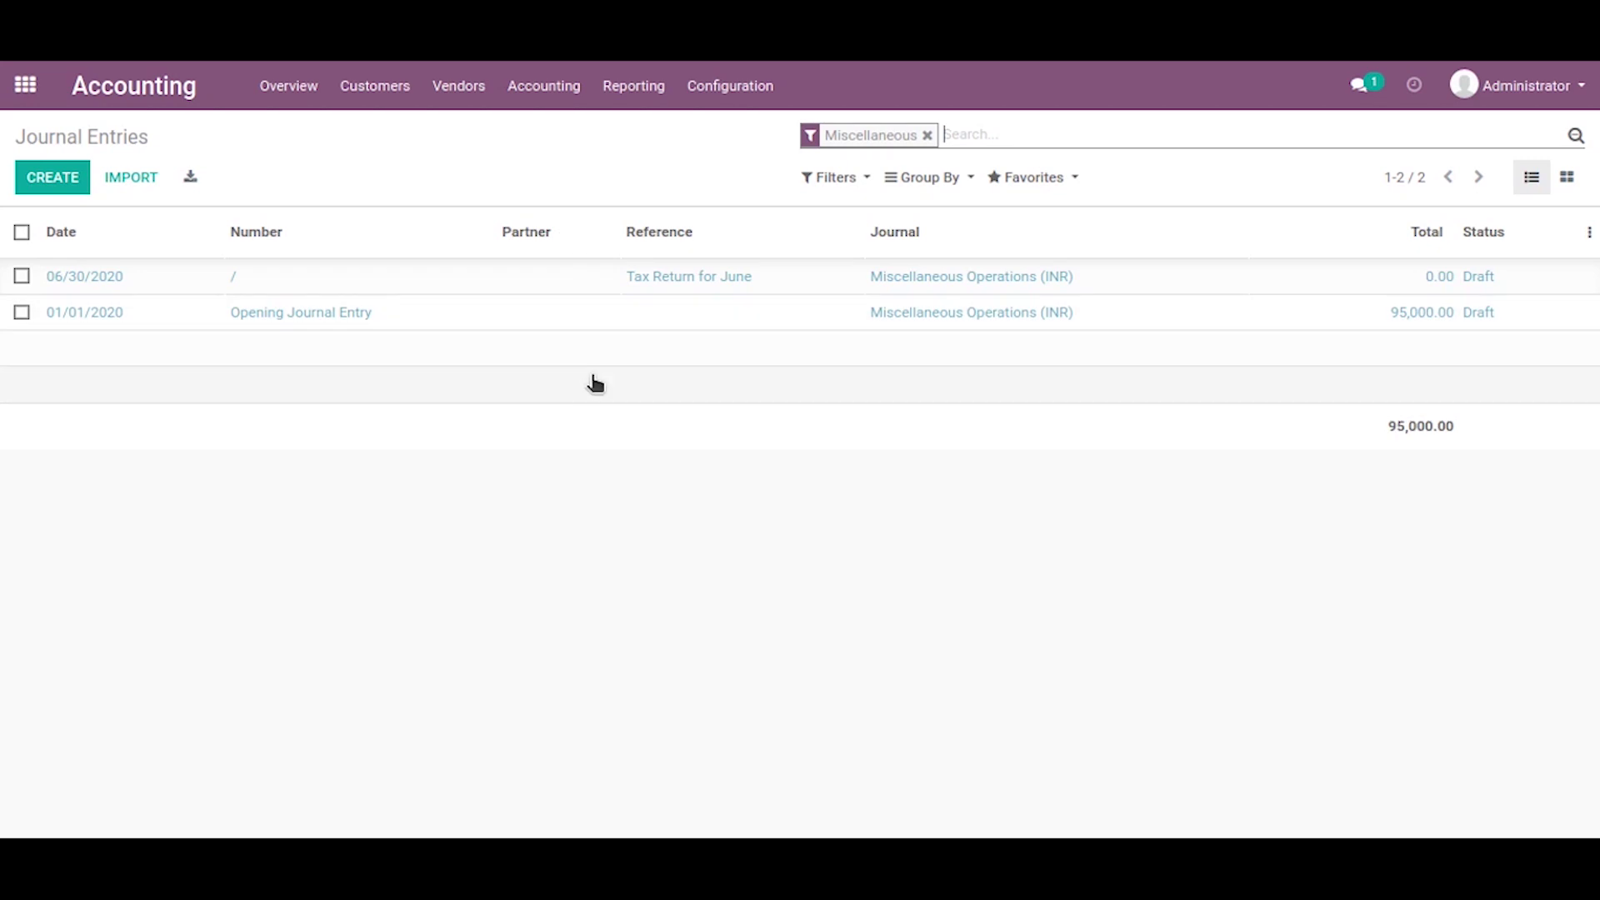
pyautogui.click(327, 324)
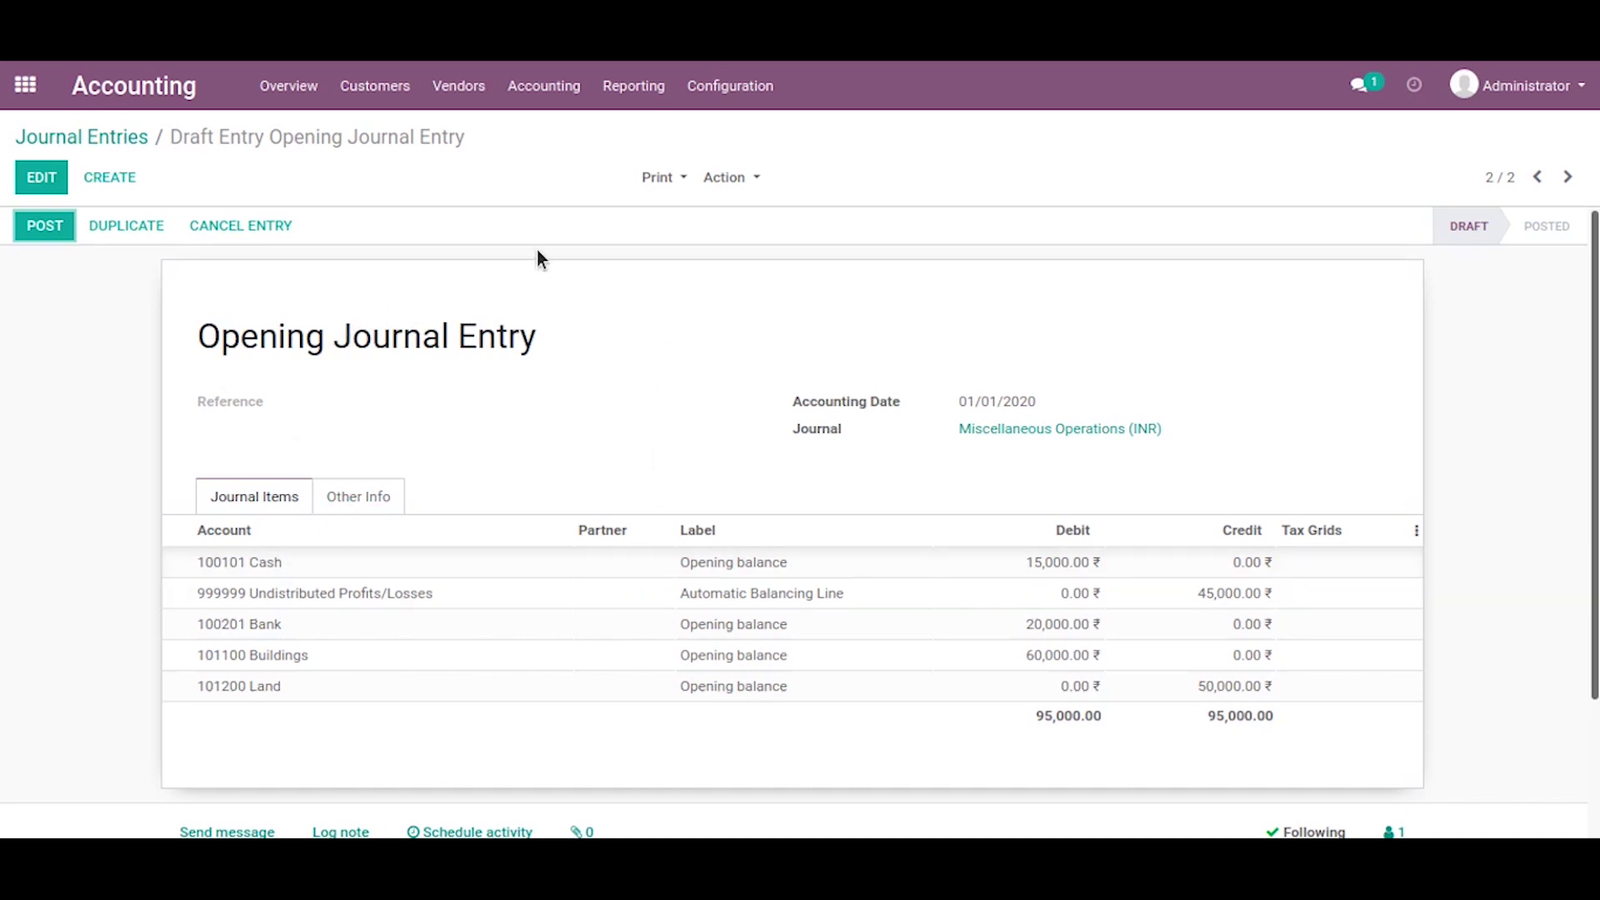
pyautogui.scroll(-1, 856, 830)
# Post the Opening Journal Entry.
pyautogui.click(43, 232)
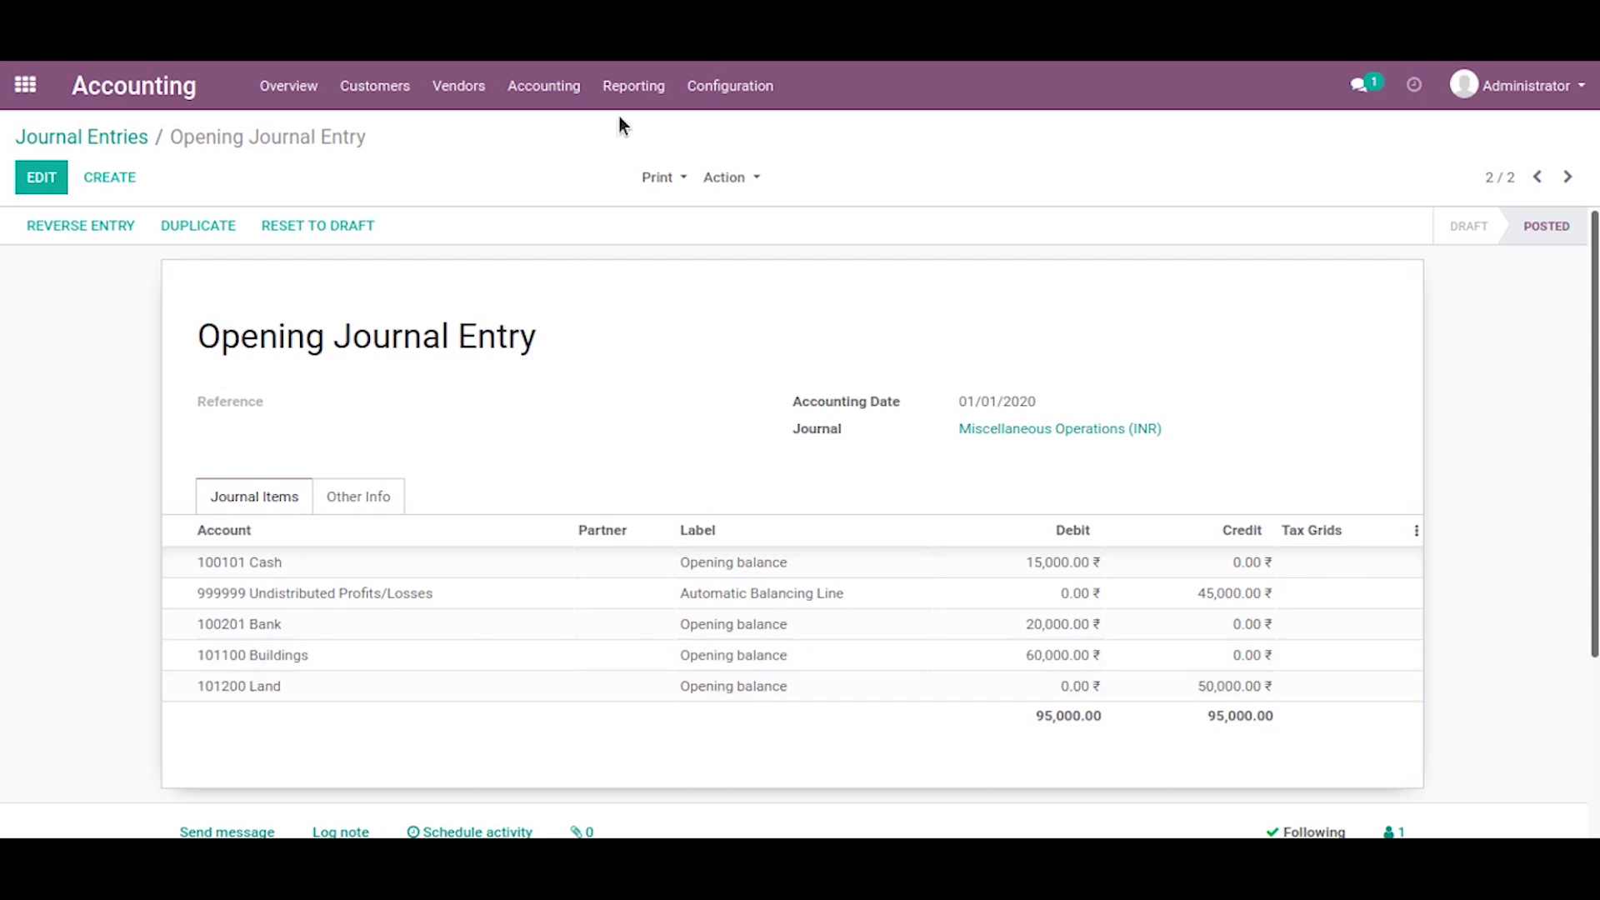
# Start a new account in Configuration > Chart of Accounts.
pyautogui.click(744, 104)
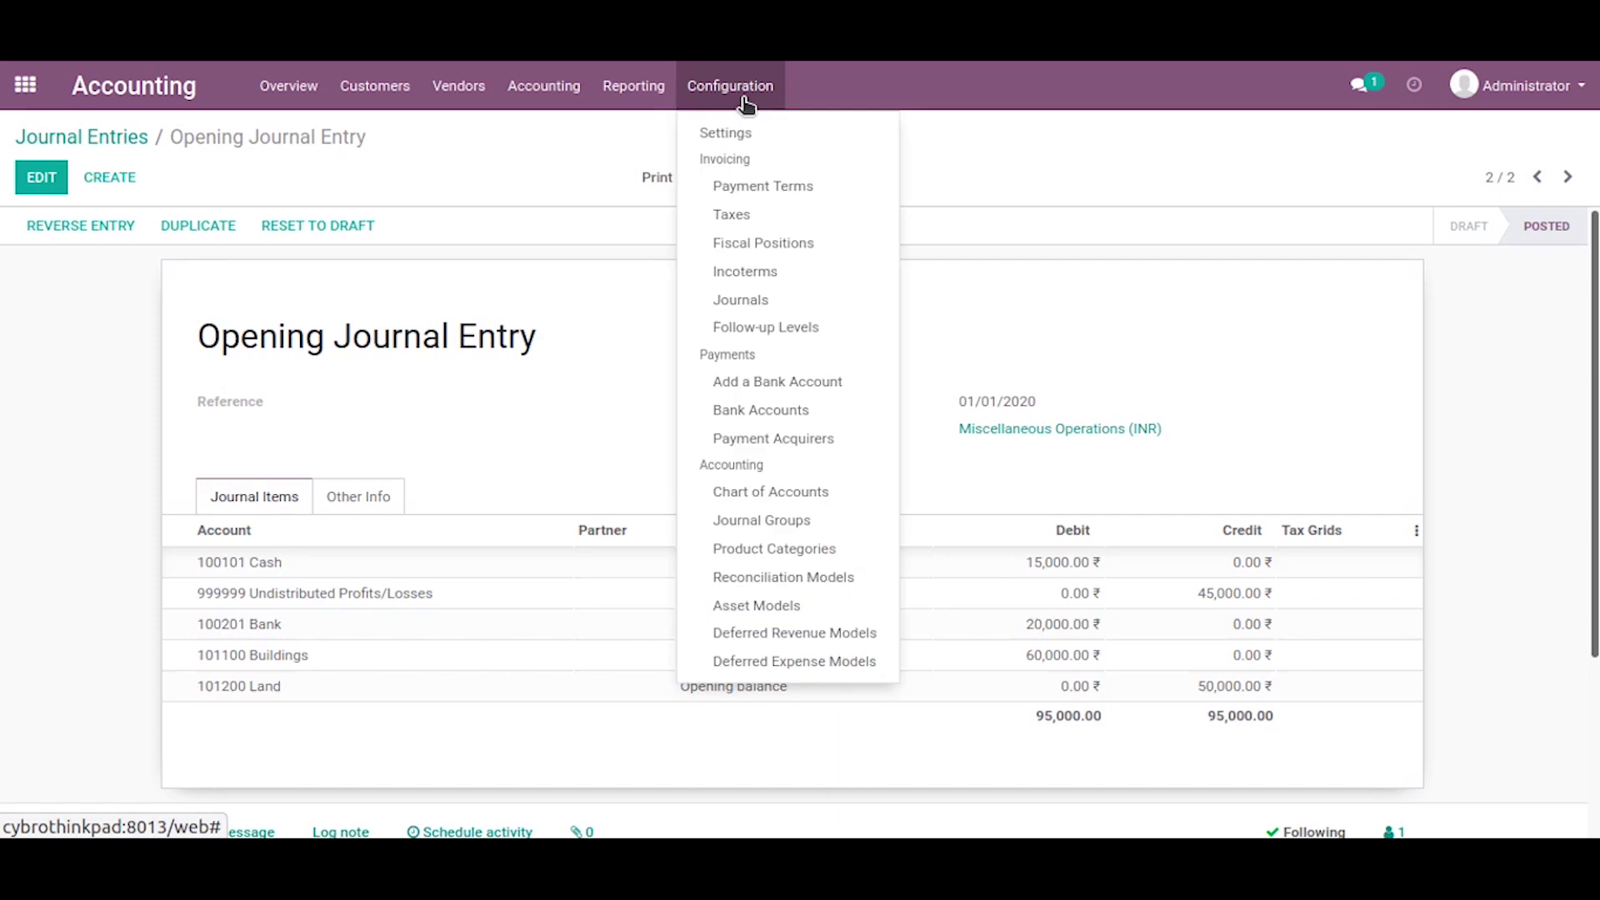
pyautogui.click(783, 502)
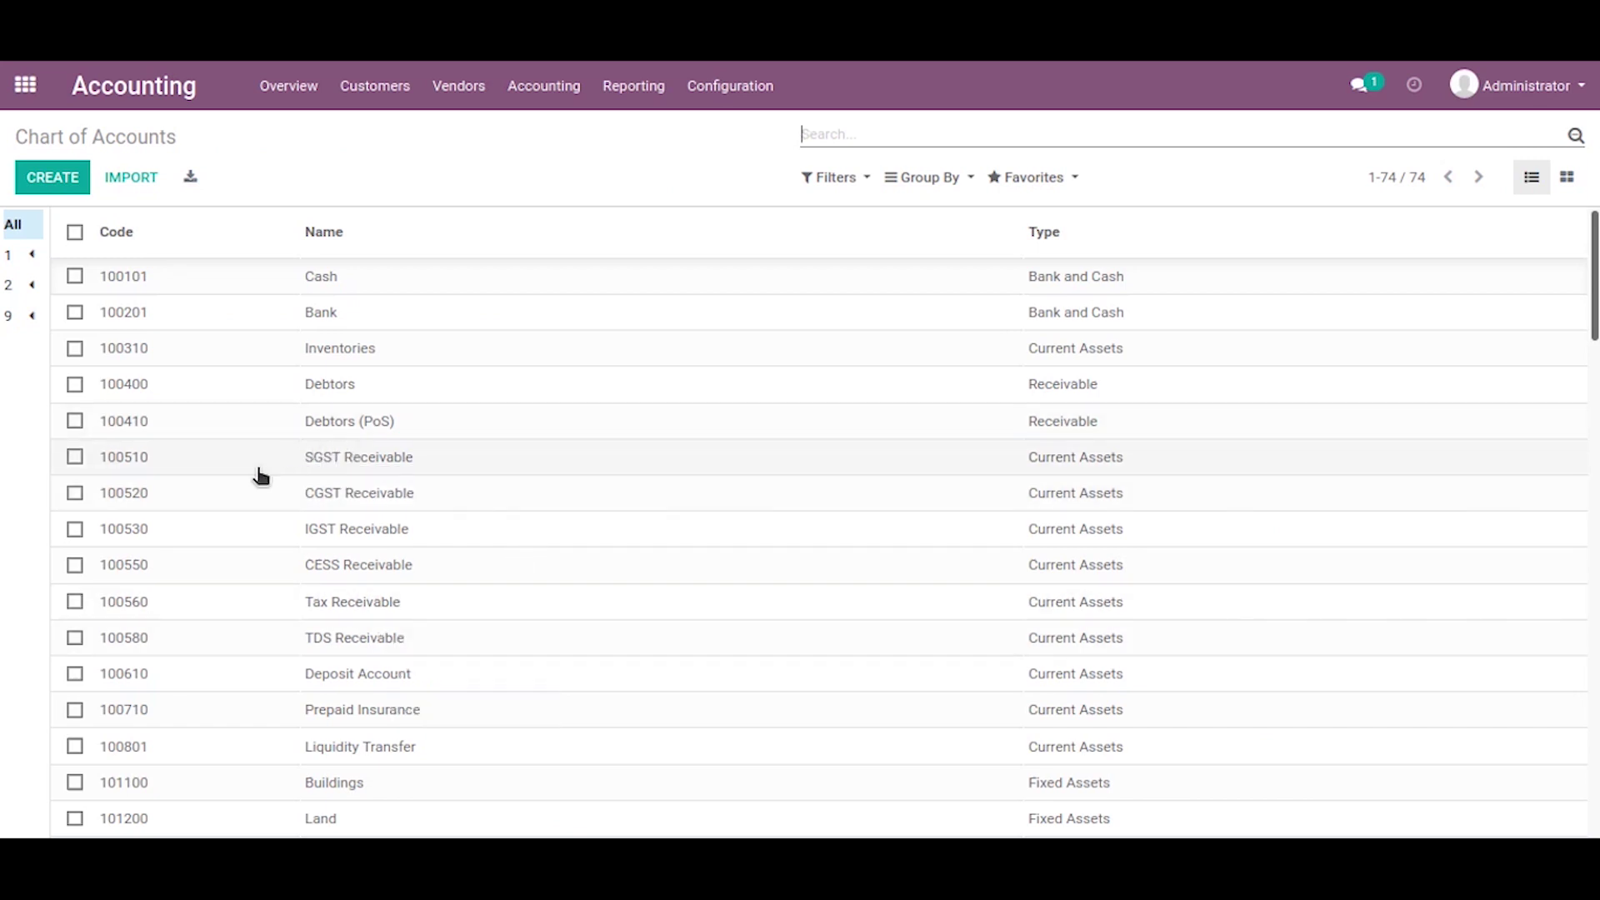
pyautogui.click(60, 183)
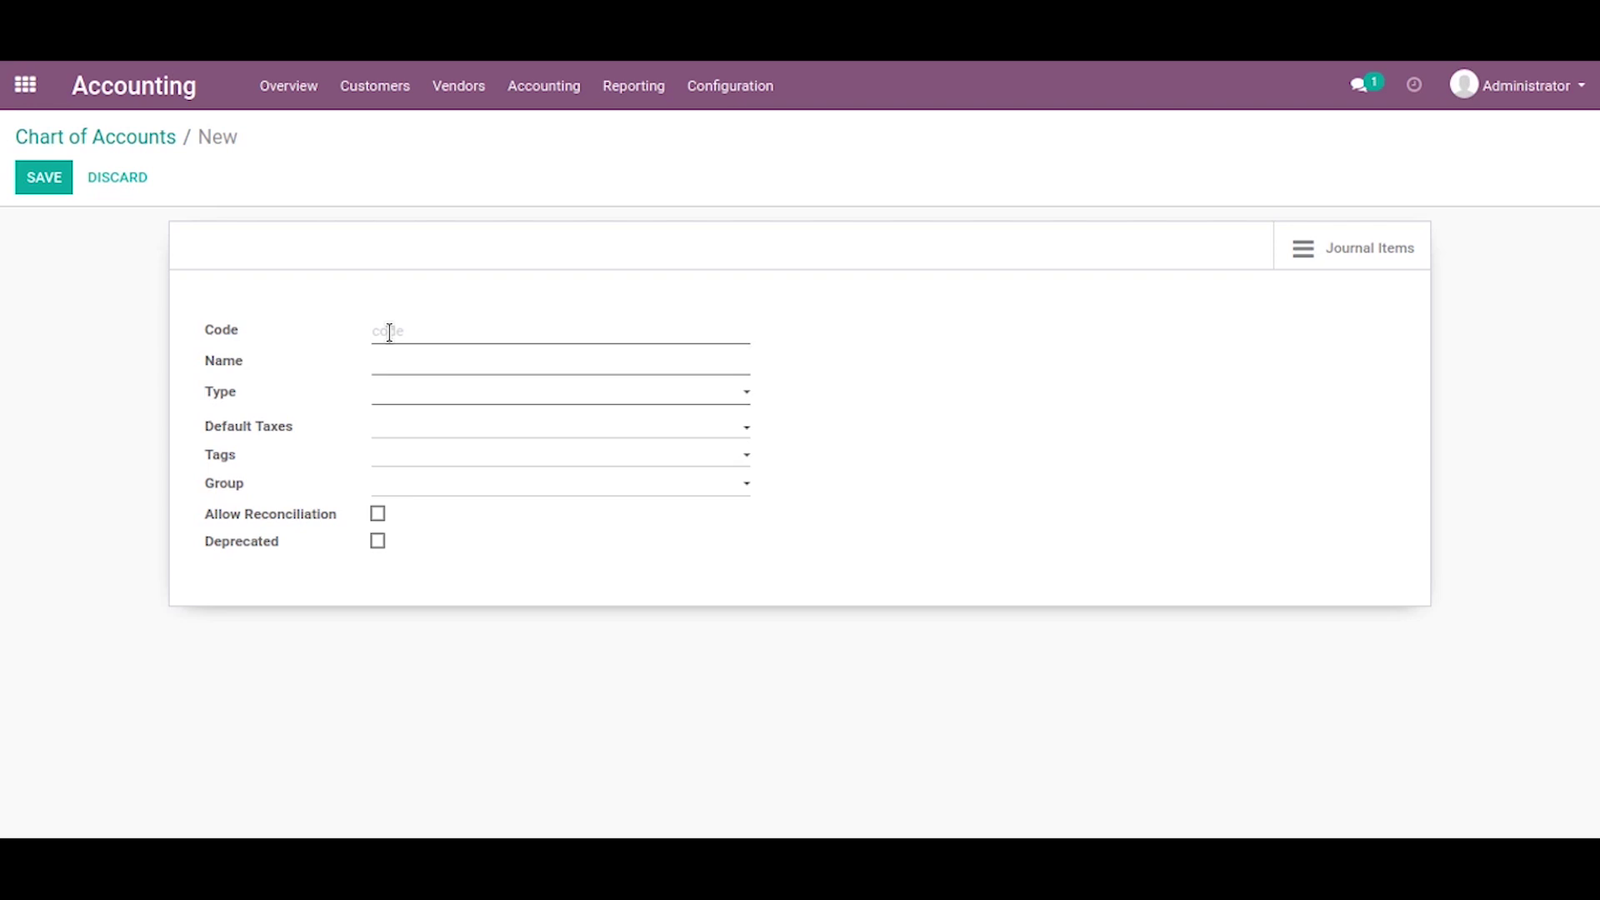
# Create and save account 211134 'Opening Balance Account' with type Equity.
pyautogui.write('211134')
pyautogui.click(398, 358)
pyautogui.write('Opening Balance Account')
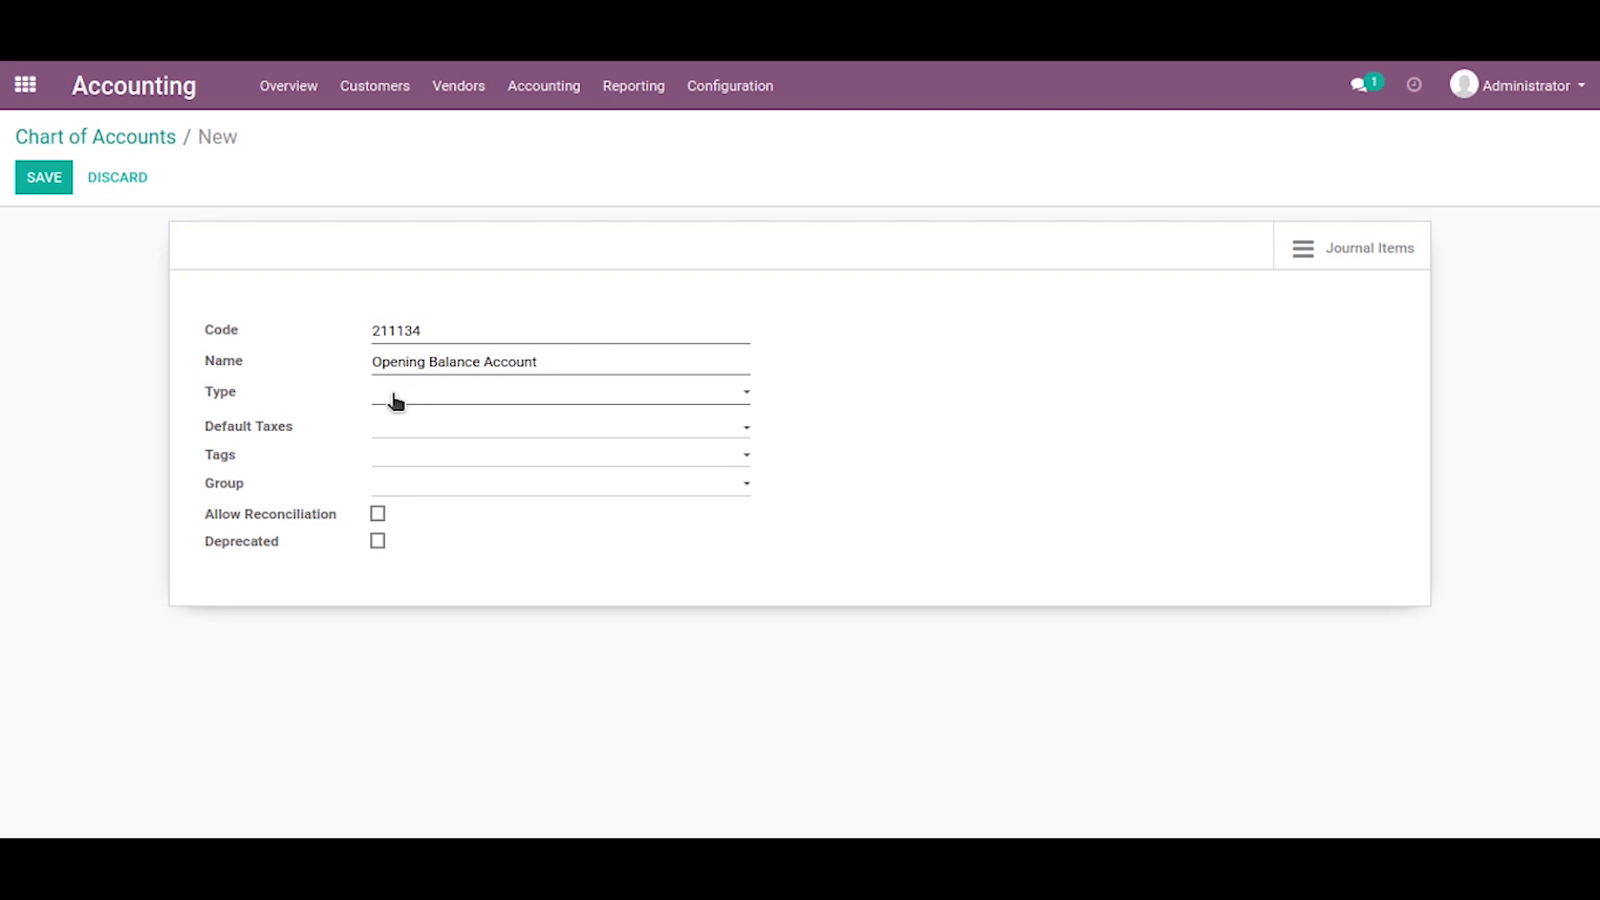
pyautogui.click(393, 397)
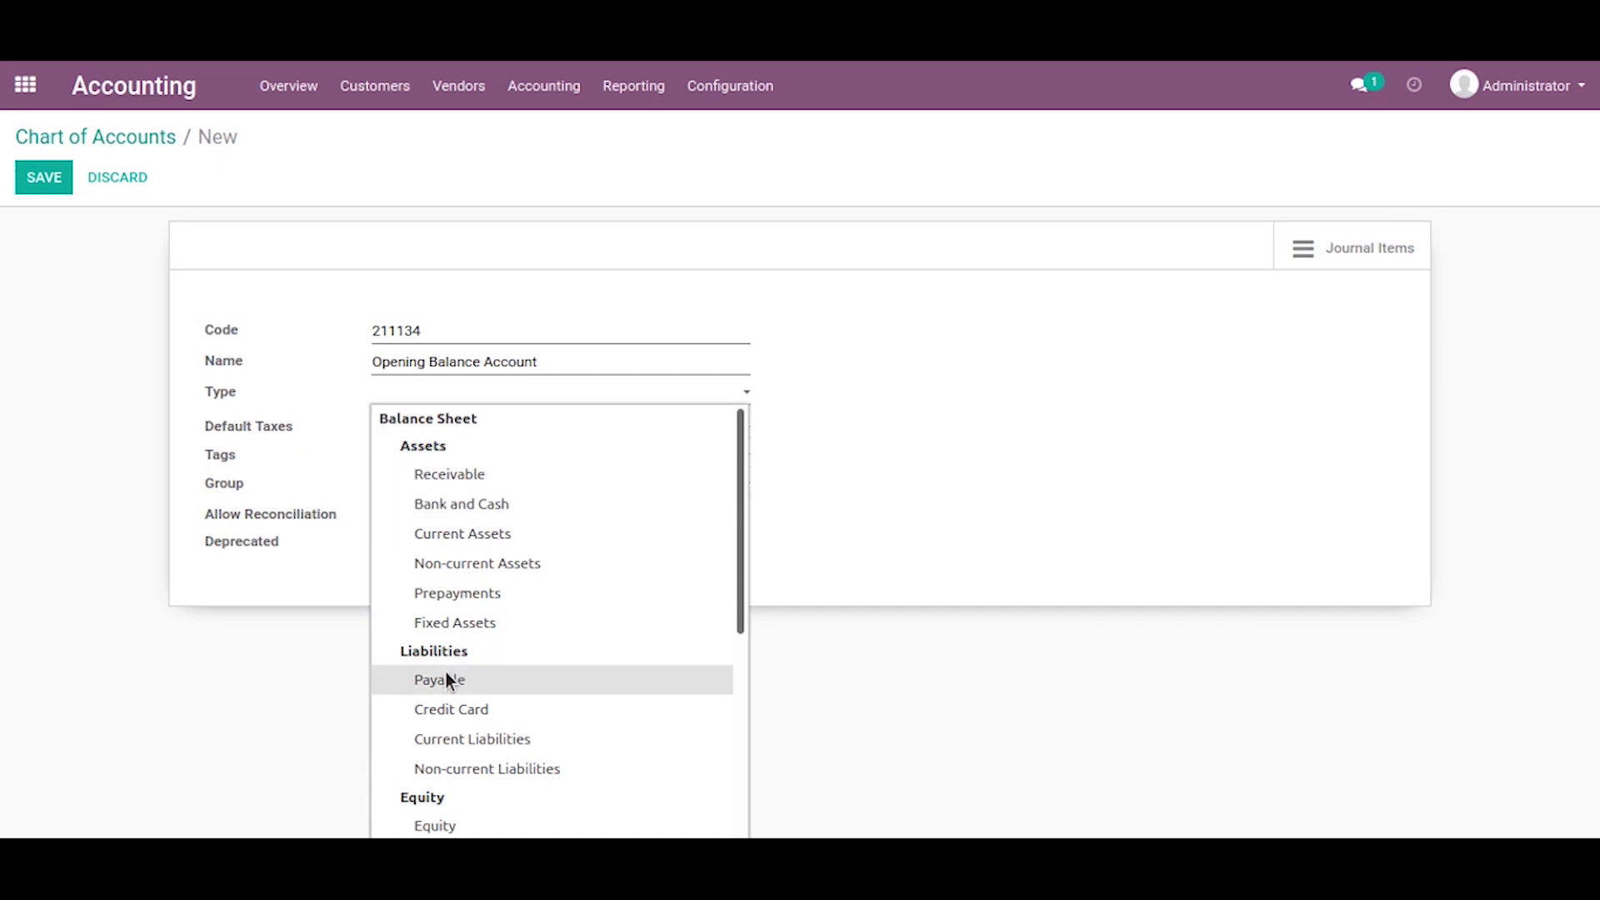
pyautogui.scroll(-2, 447, 680)
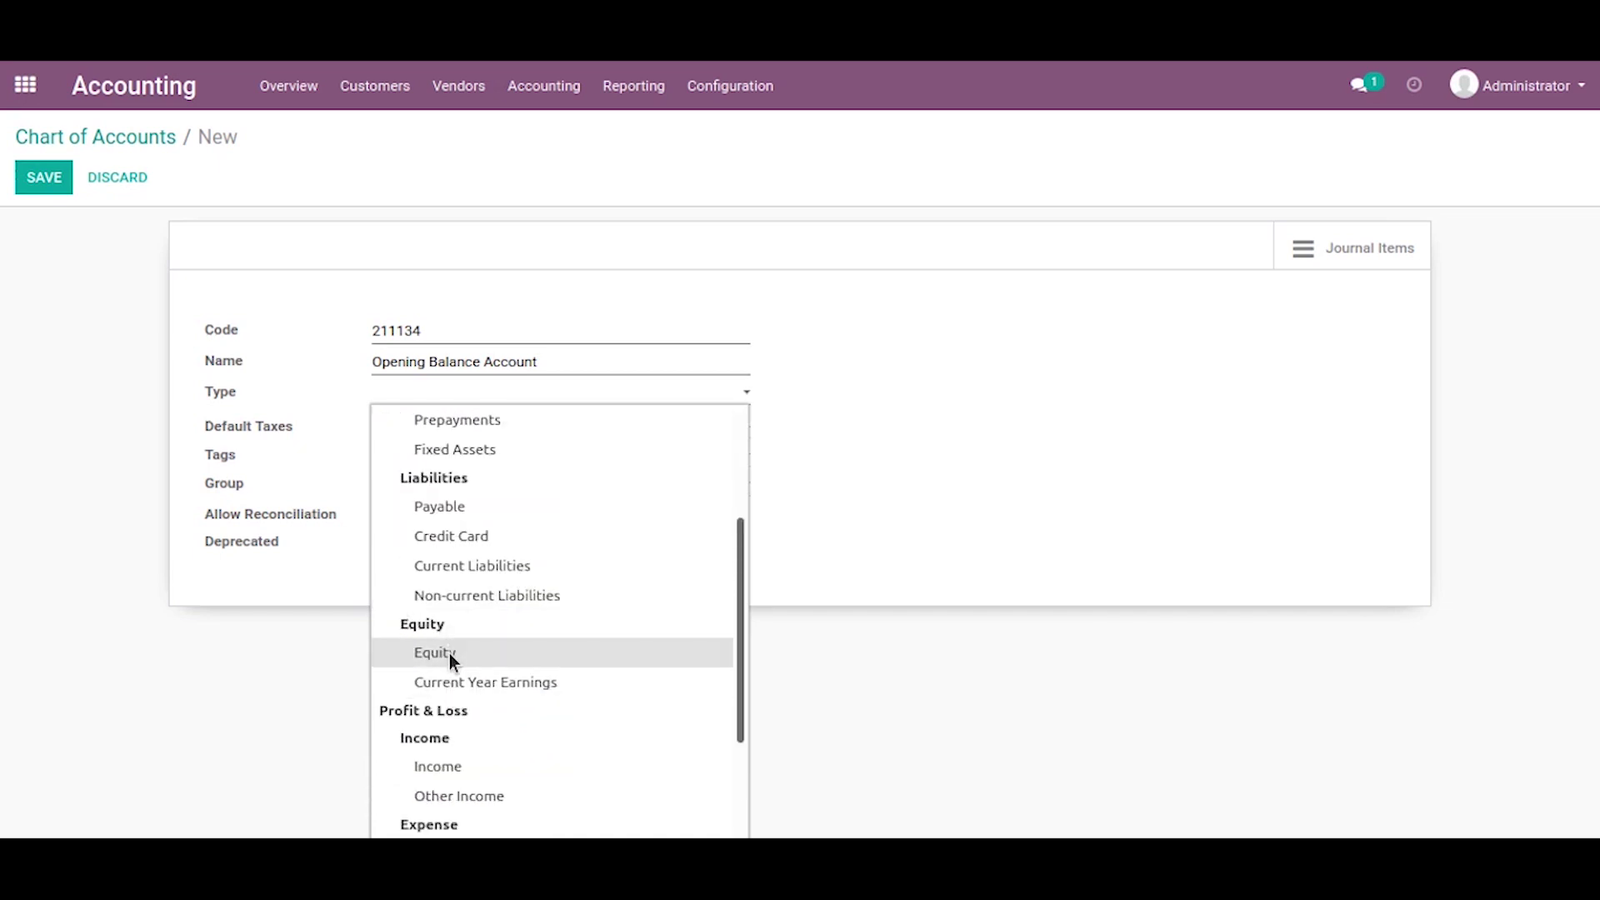
pyautogui.click(449, 653)
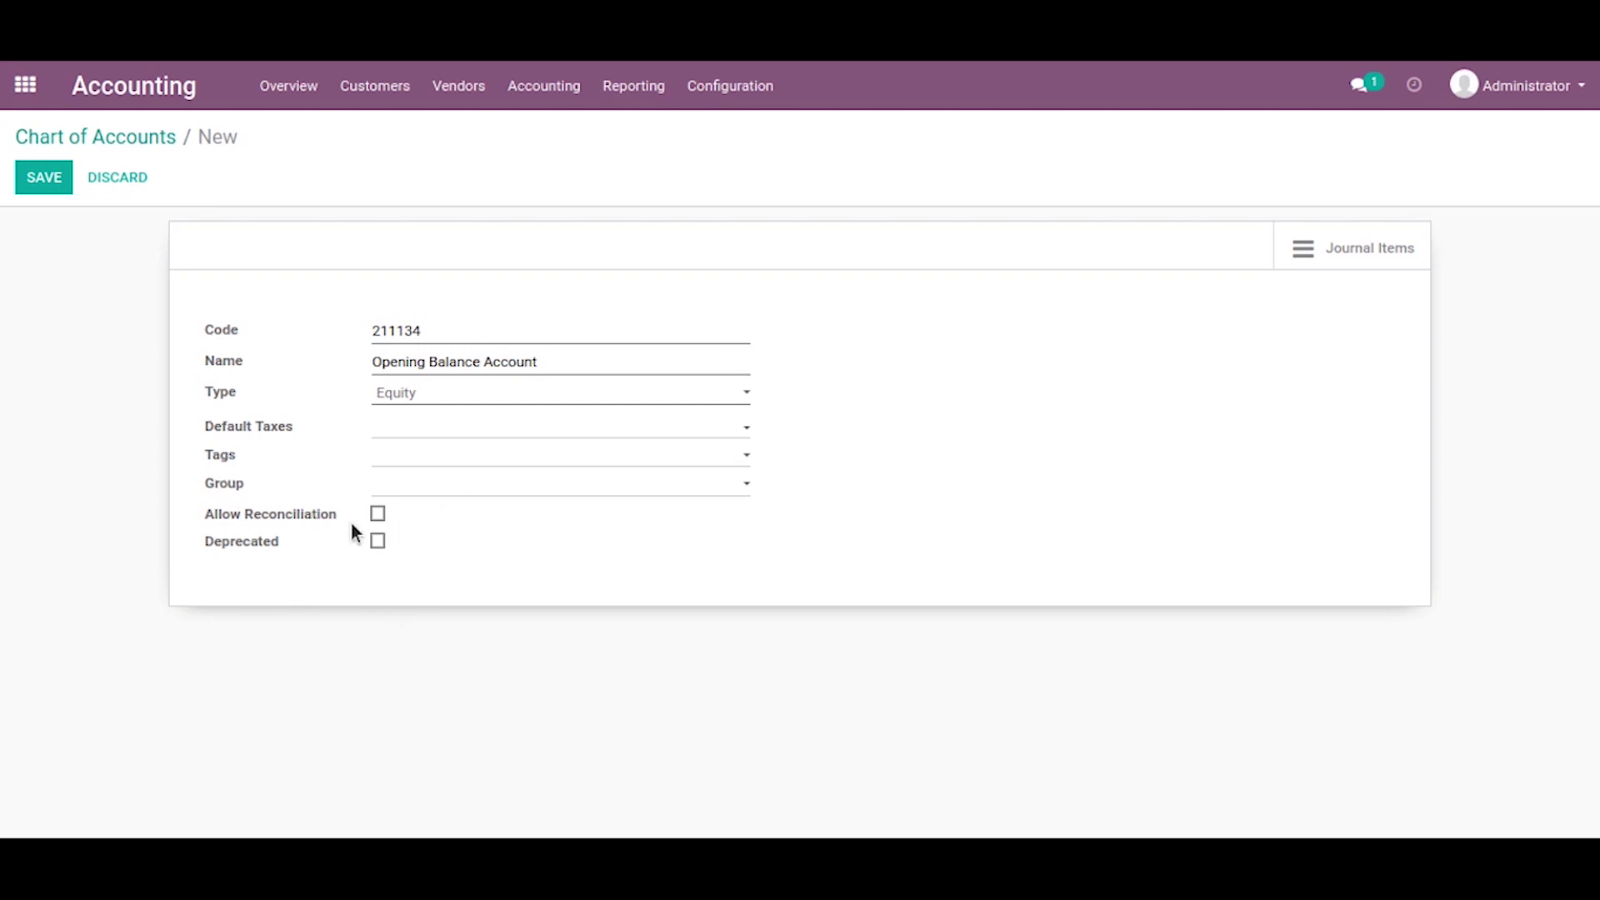
pyautogui.click(56, 181)
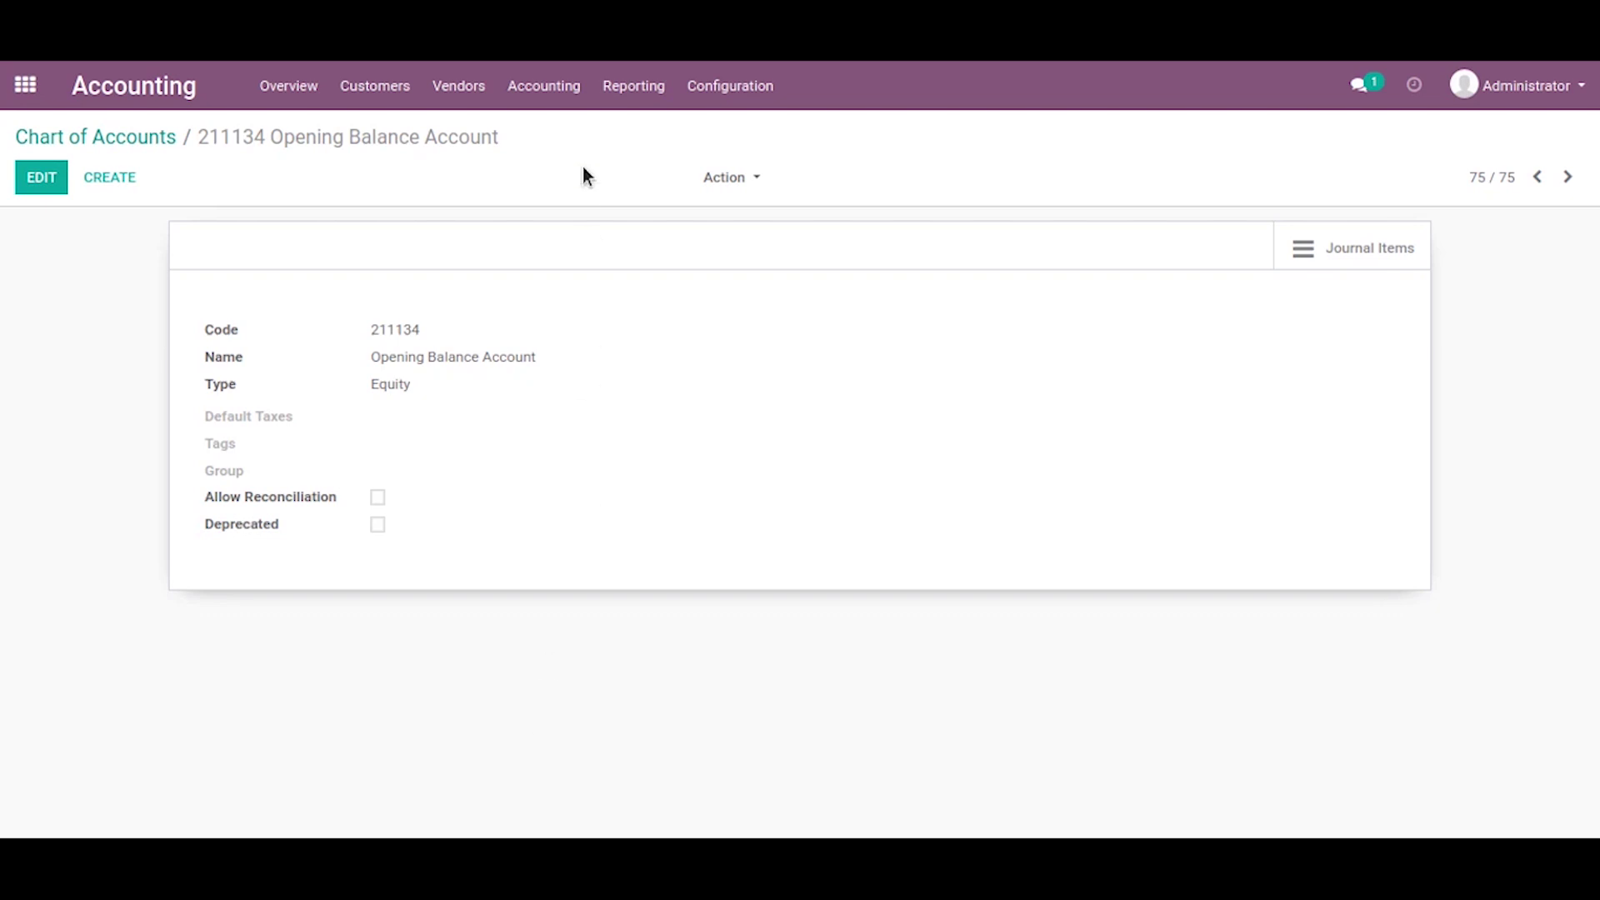
pyautogui.click(545, 84)
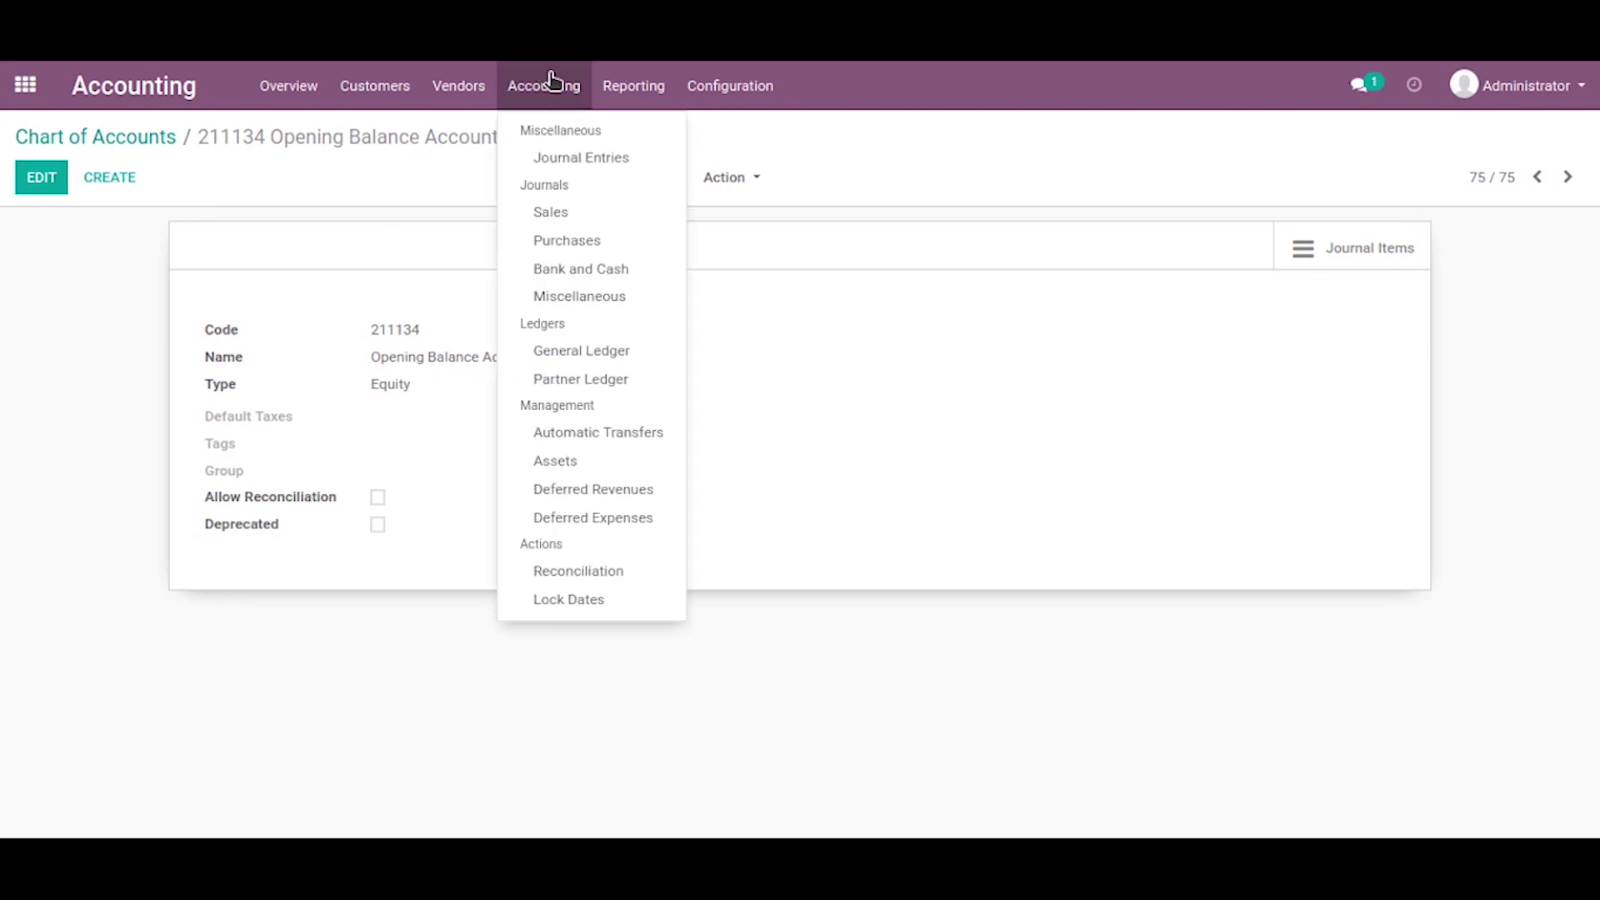
# Create a journal entry referenced 'Reference for opening balance' with one empty line.
pyautogui.click(557, 162)
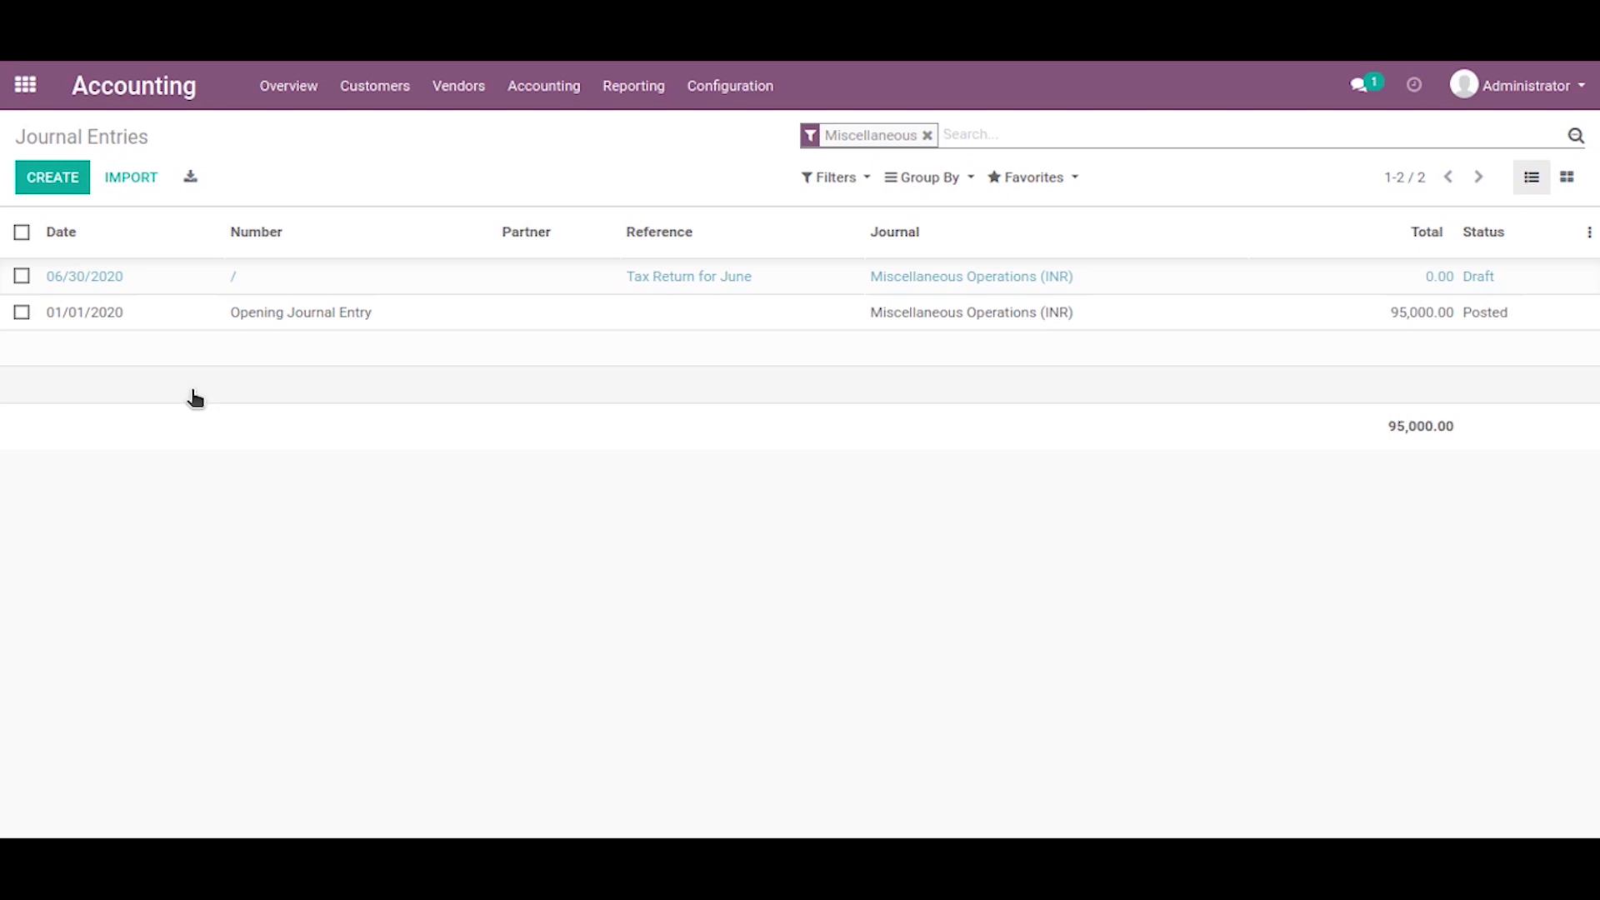
pyautogui.click(61, 185)
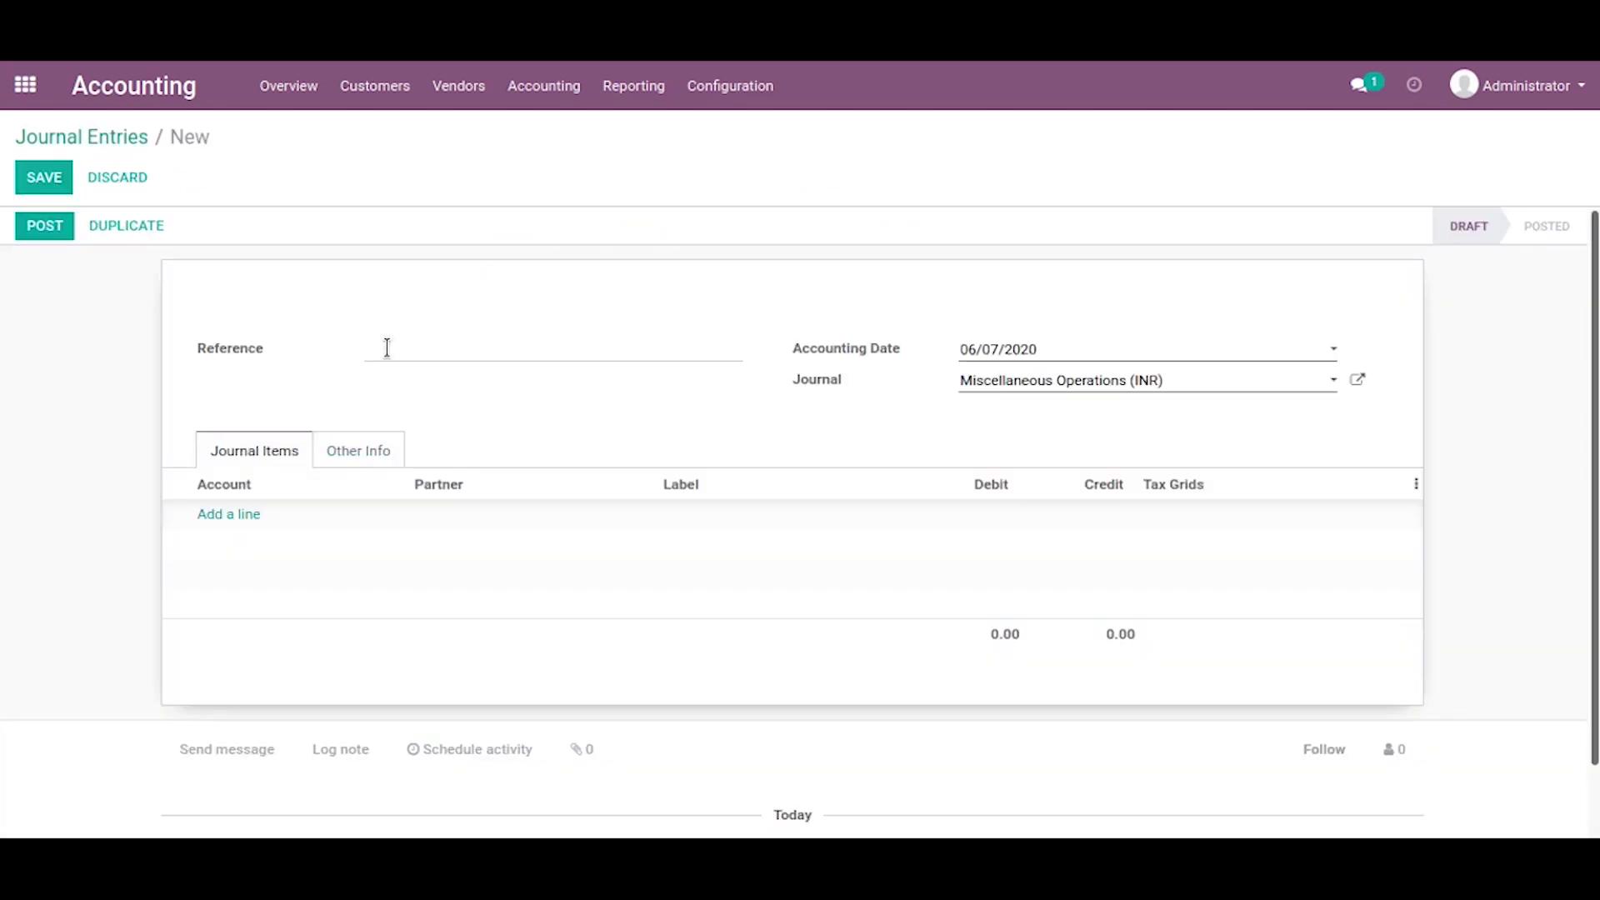
pyautogui.write('Reference for opening balance')
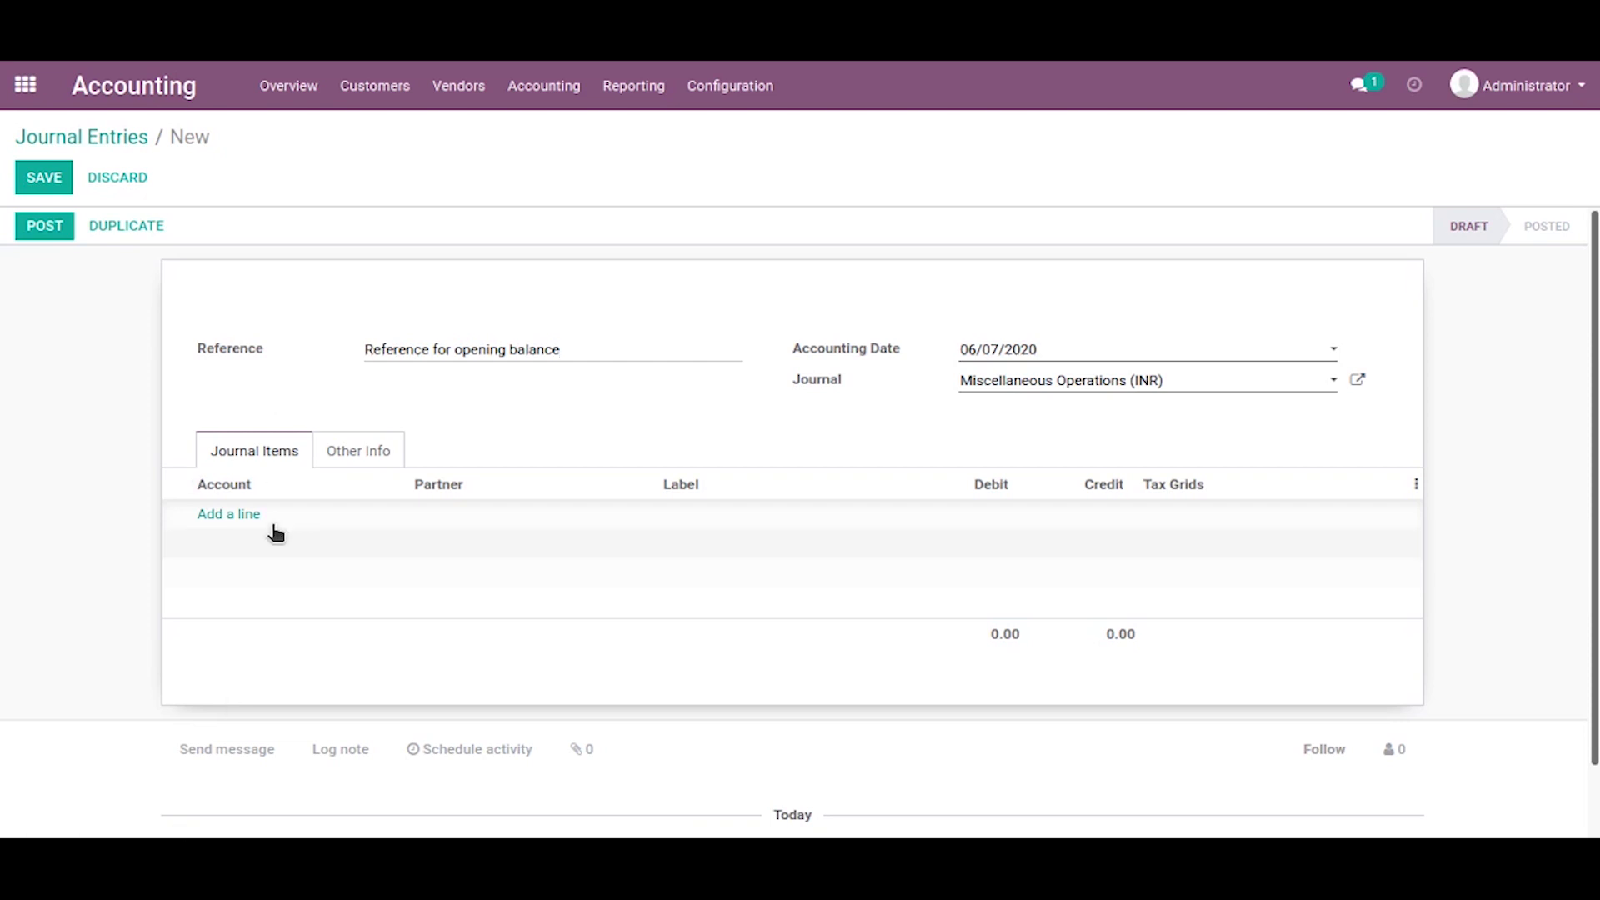
pyautogui.scroll(-1, 347, 696)
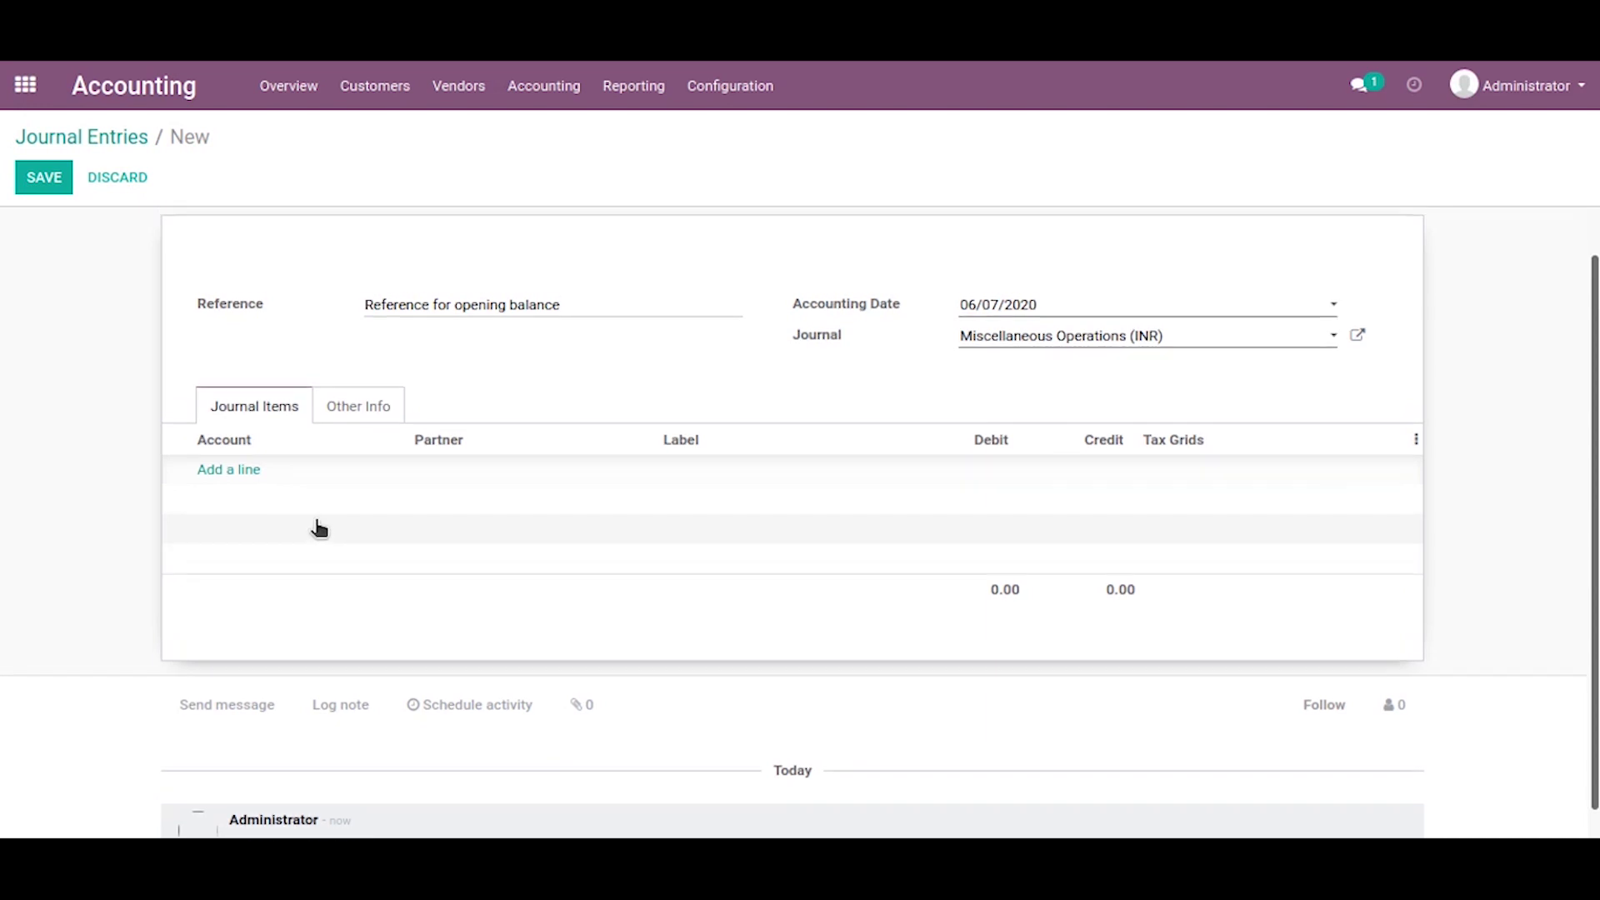
pyautogui.scroll(1, 315, 528)
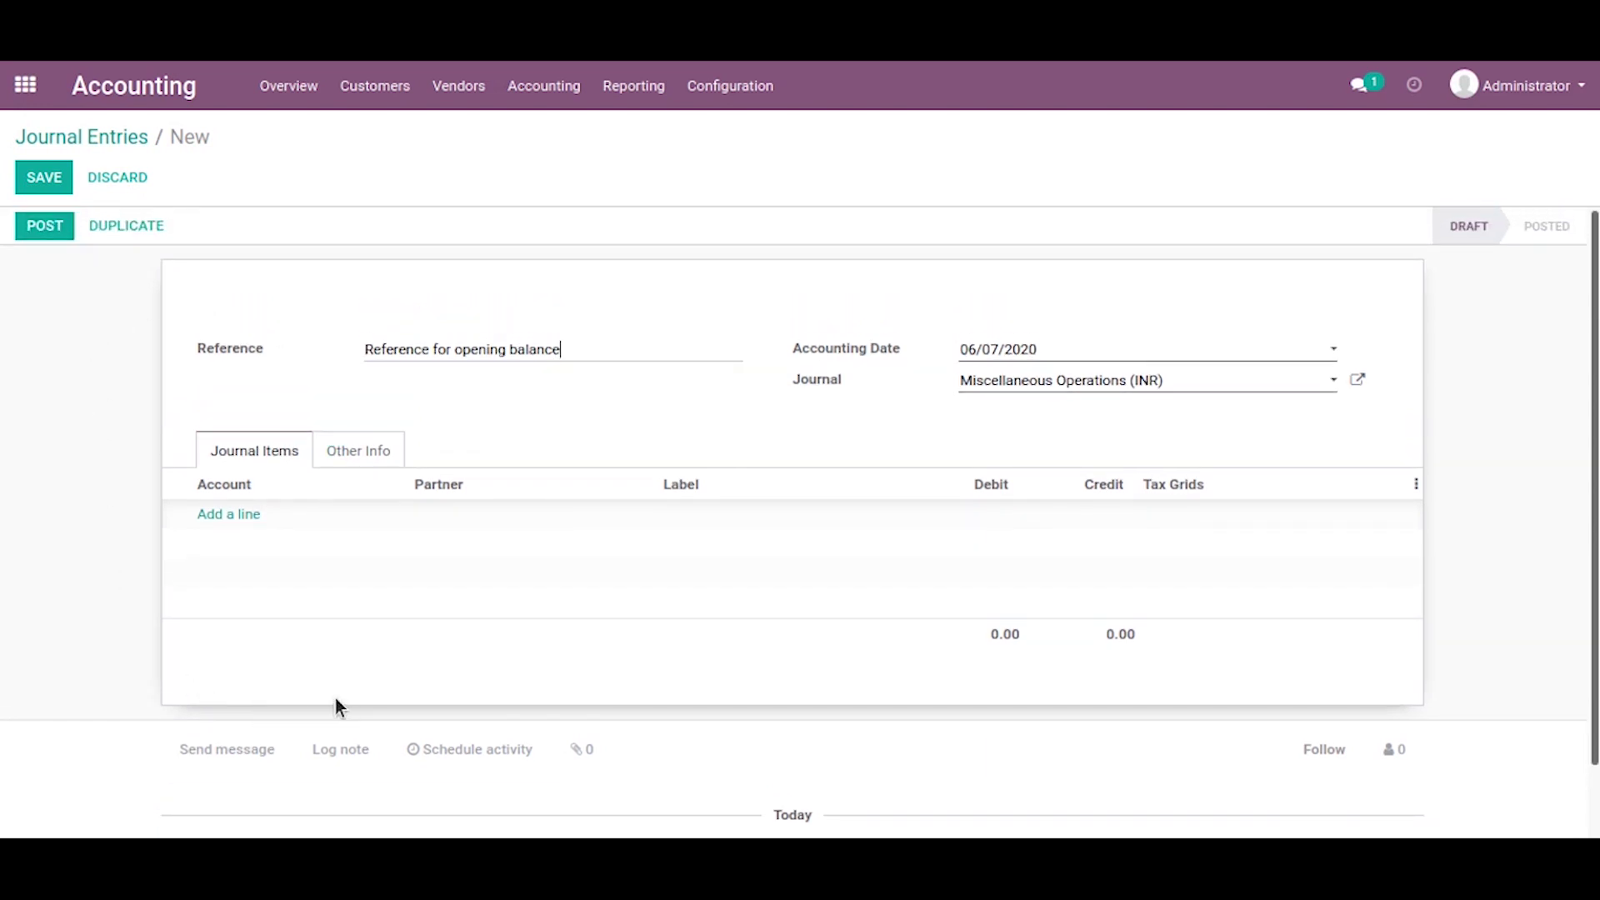
pyautogui.scroll(-1, 336, 717)
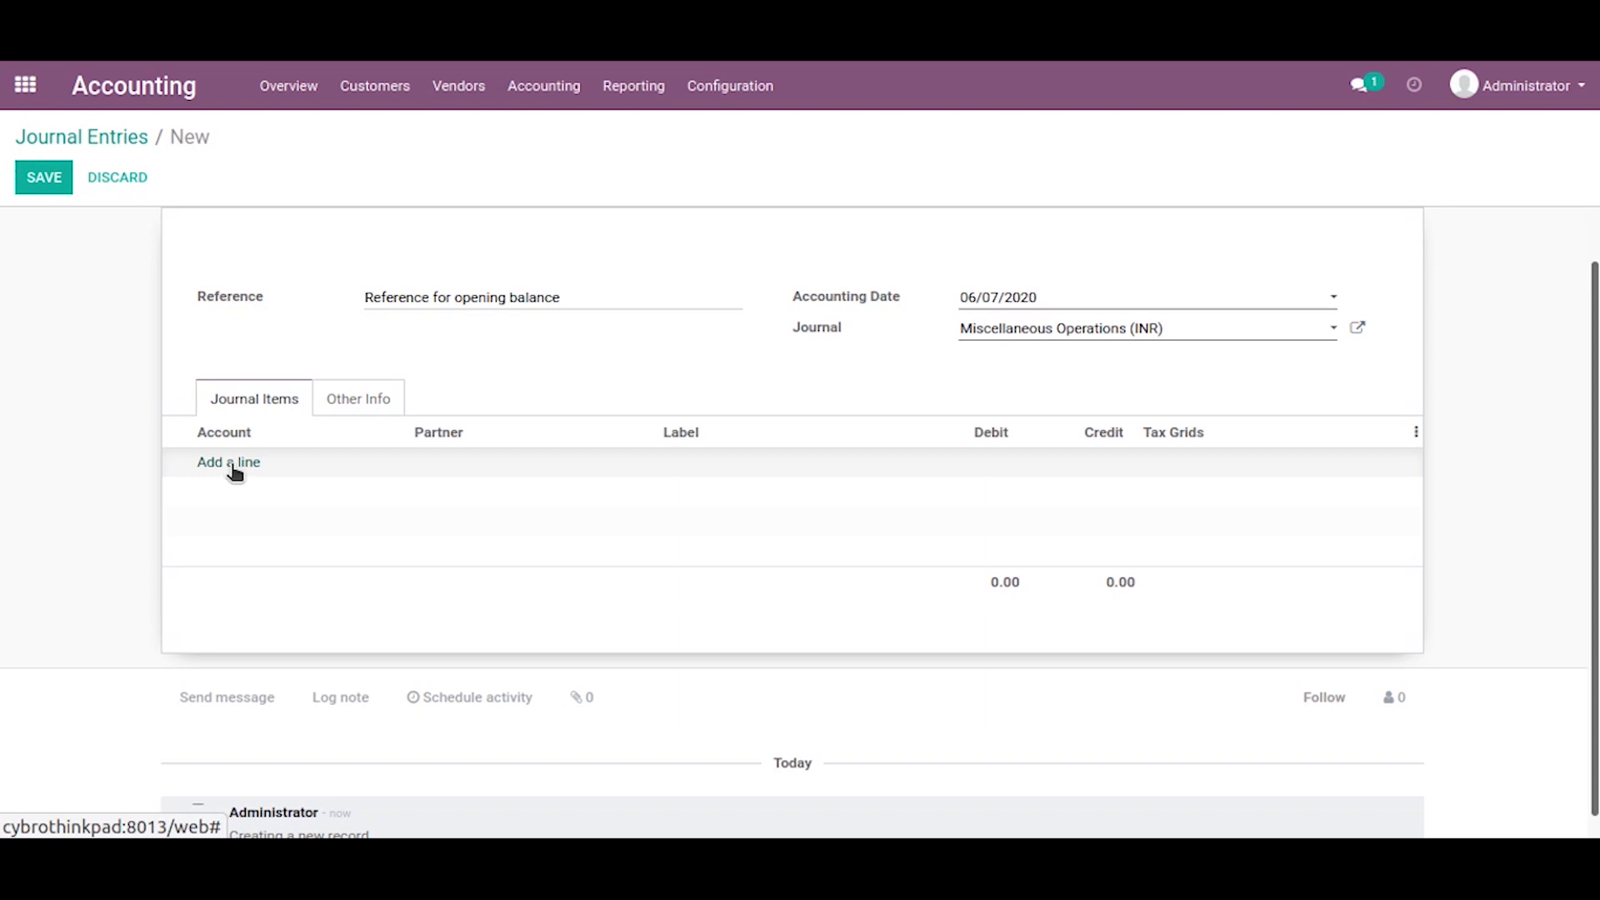
pyautogui.click(236, 466)
pyautogui.scroll(-1, 423, 667)
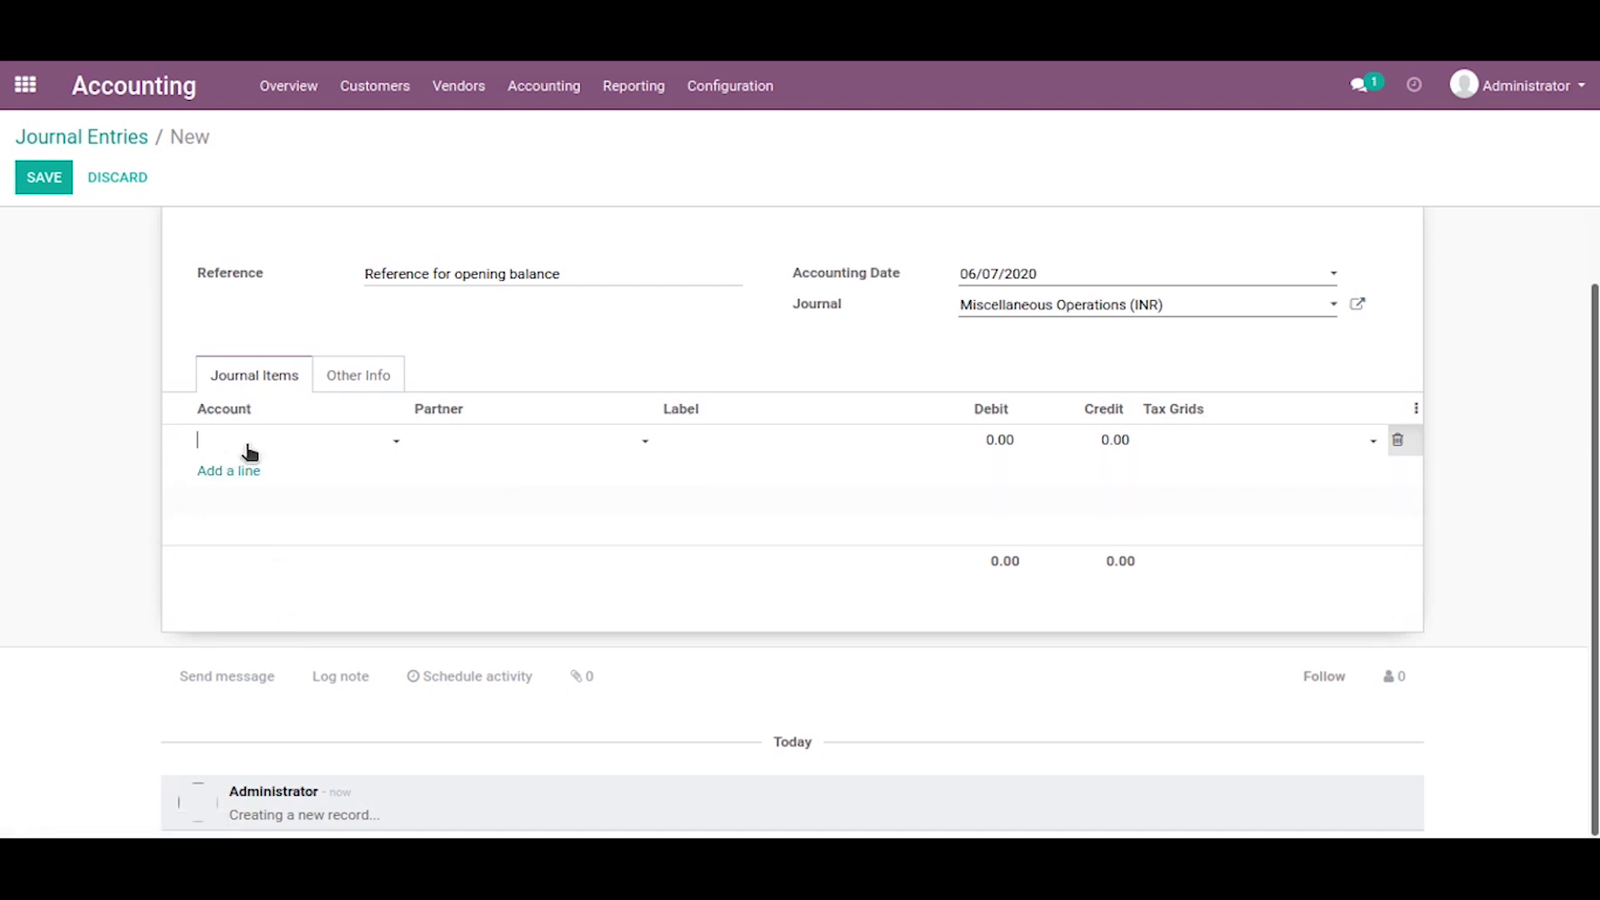
# Book the first line to 110001 Account Receivable for a customer, debiting 66,000.
pyautogui.click(265, 450)
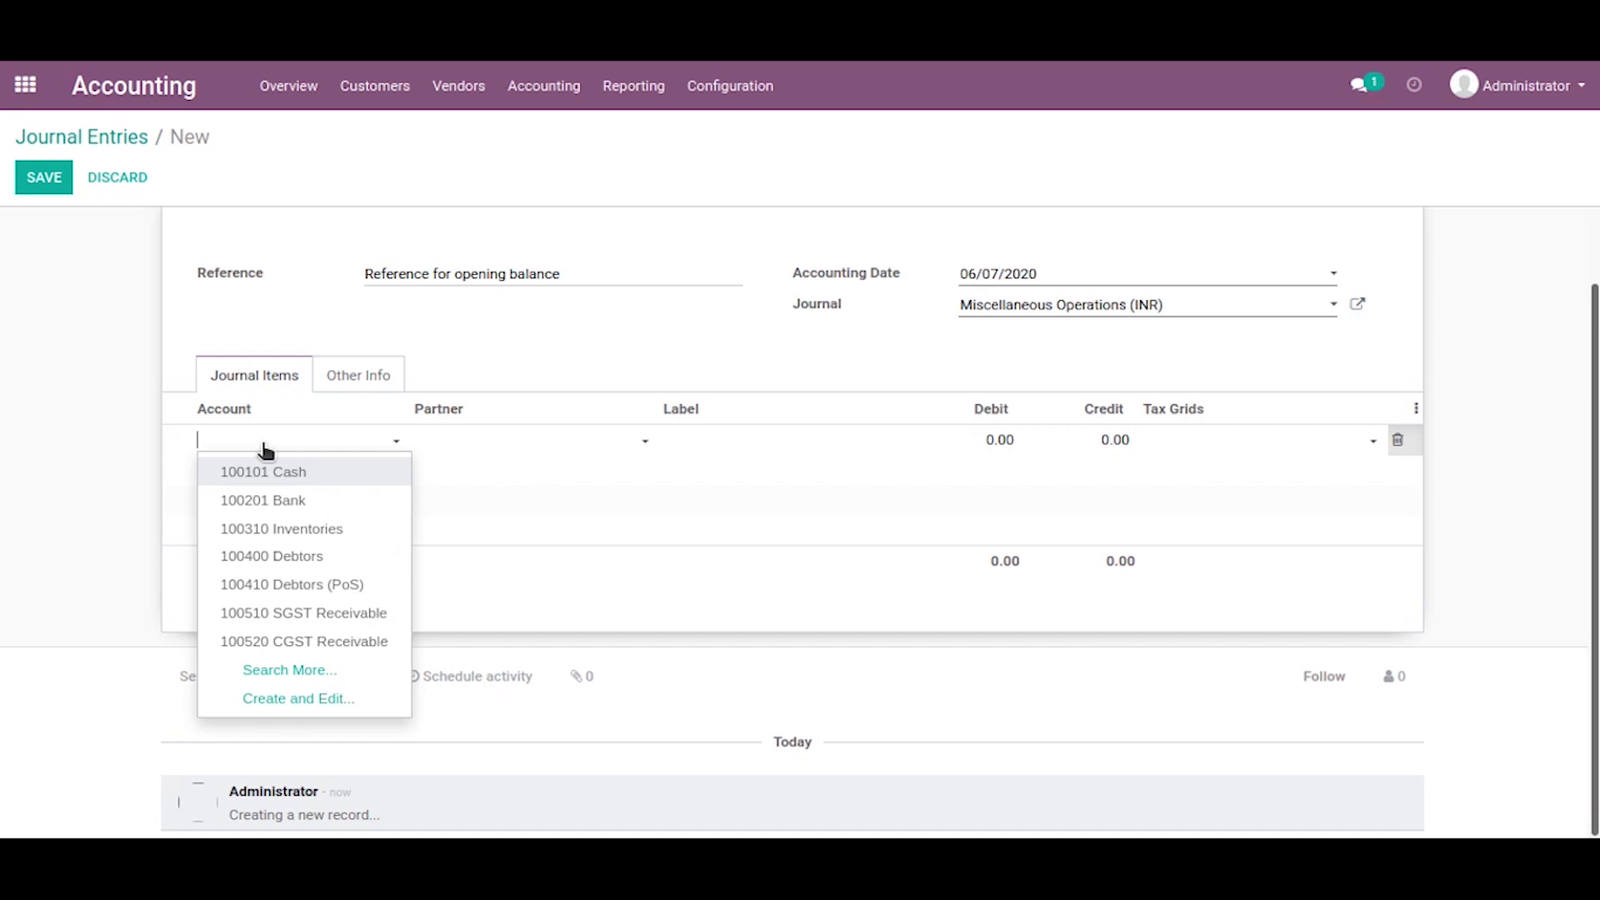
pyautogui.write('accoun')
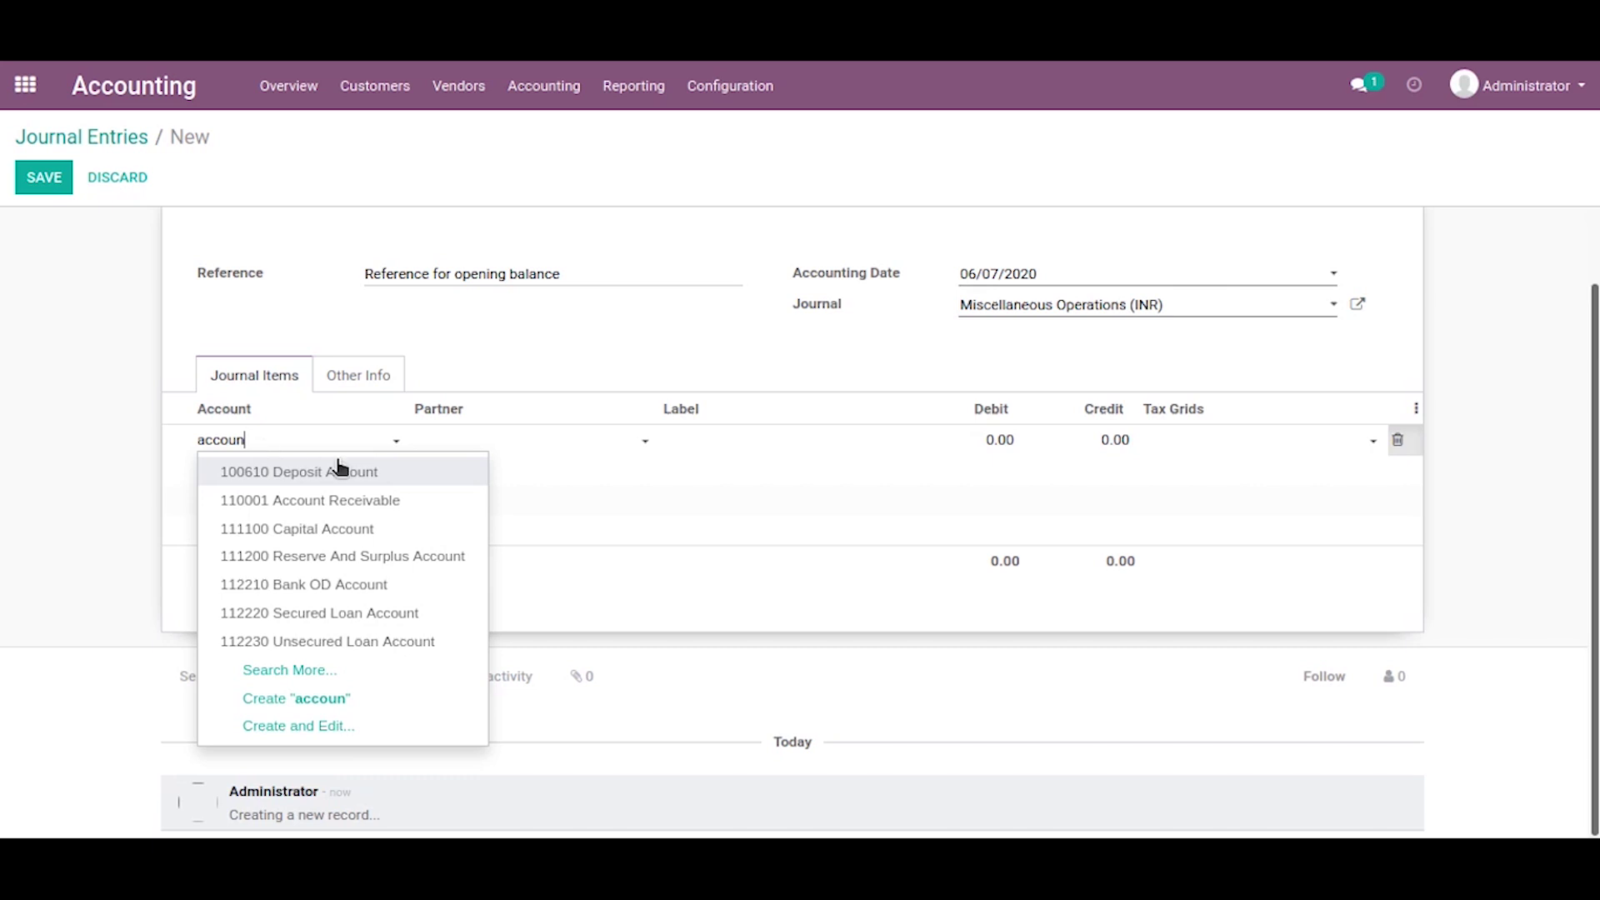
pyautogui.click(346, 507)
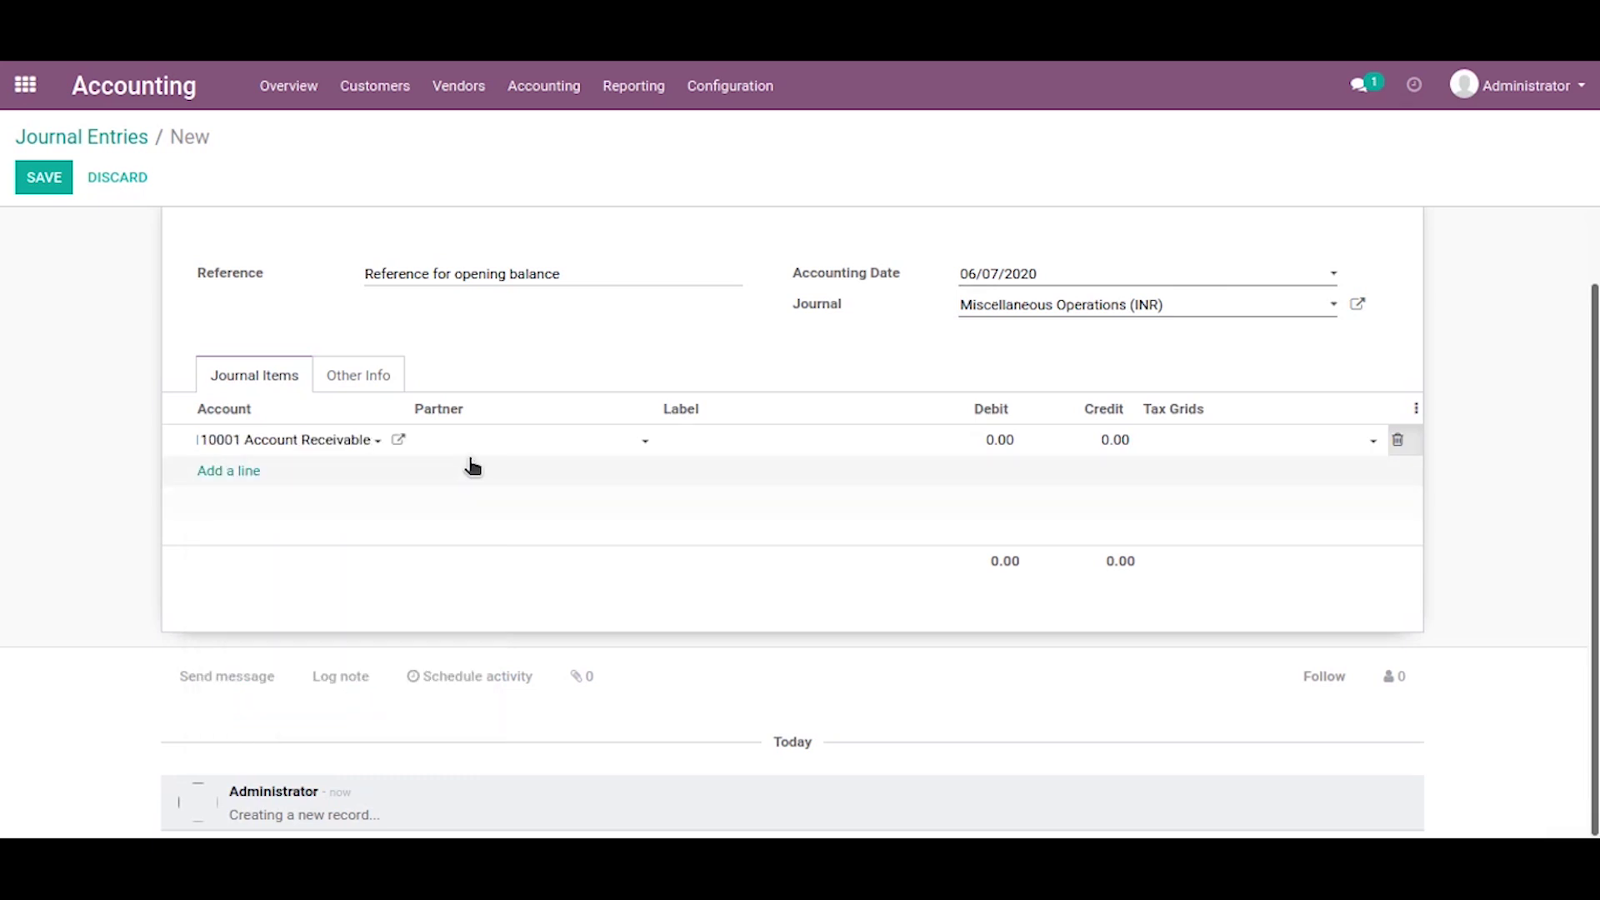
pyautogui.click(578, 442)
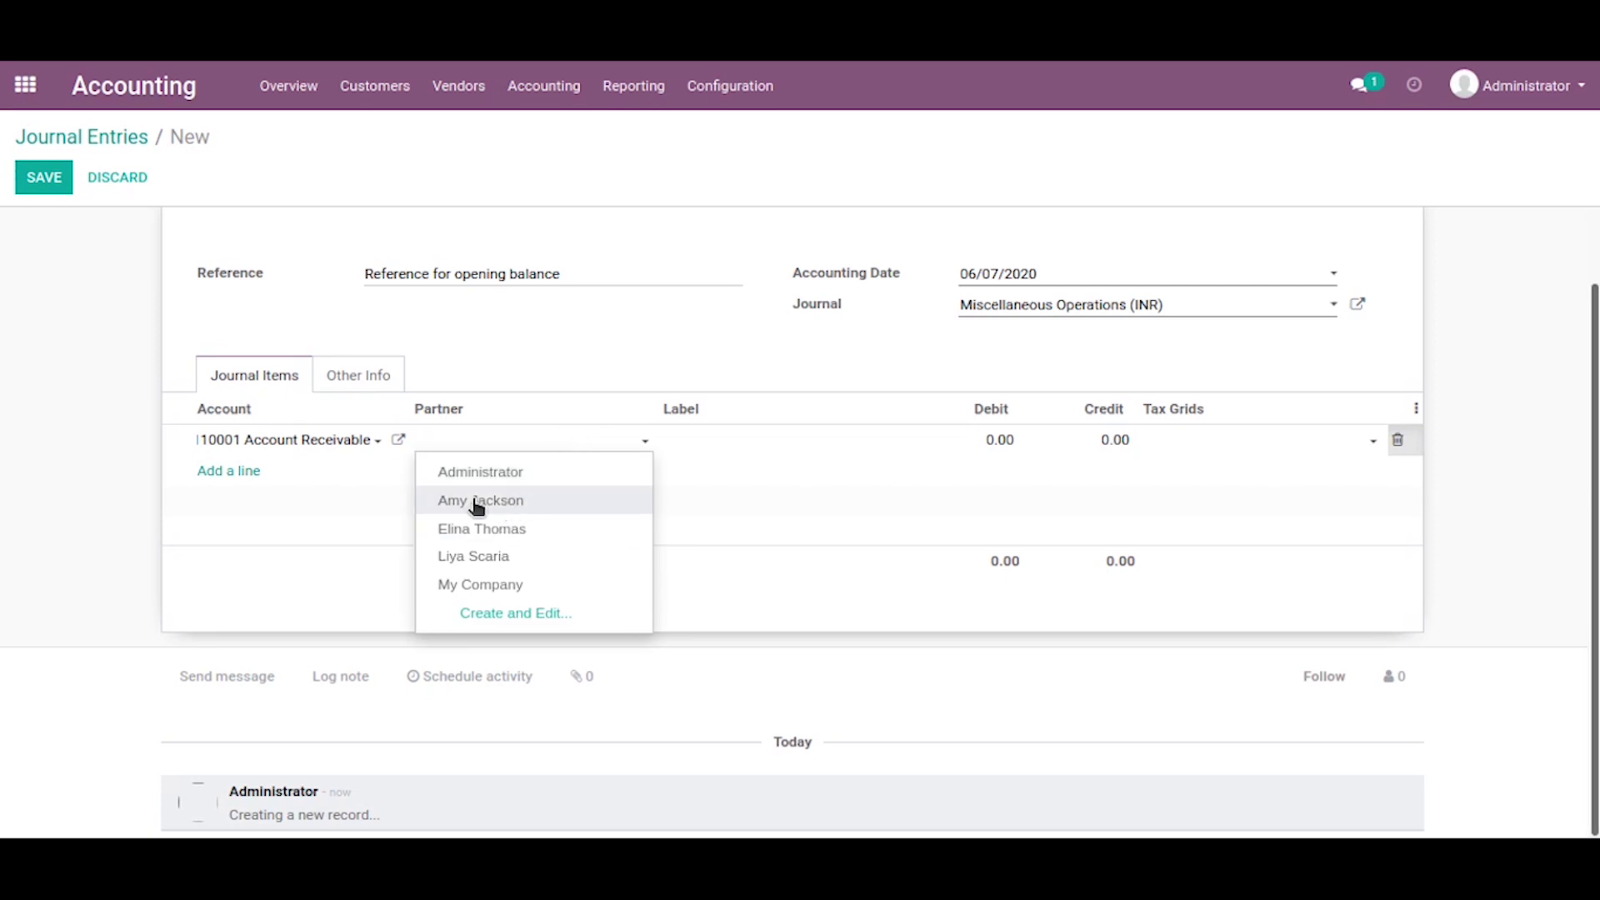
pyautogui.click(522, 507)
pyautogui.click(975, 436)
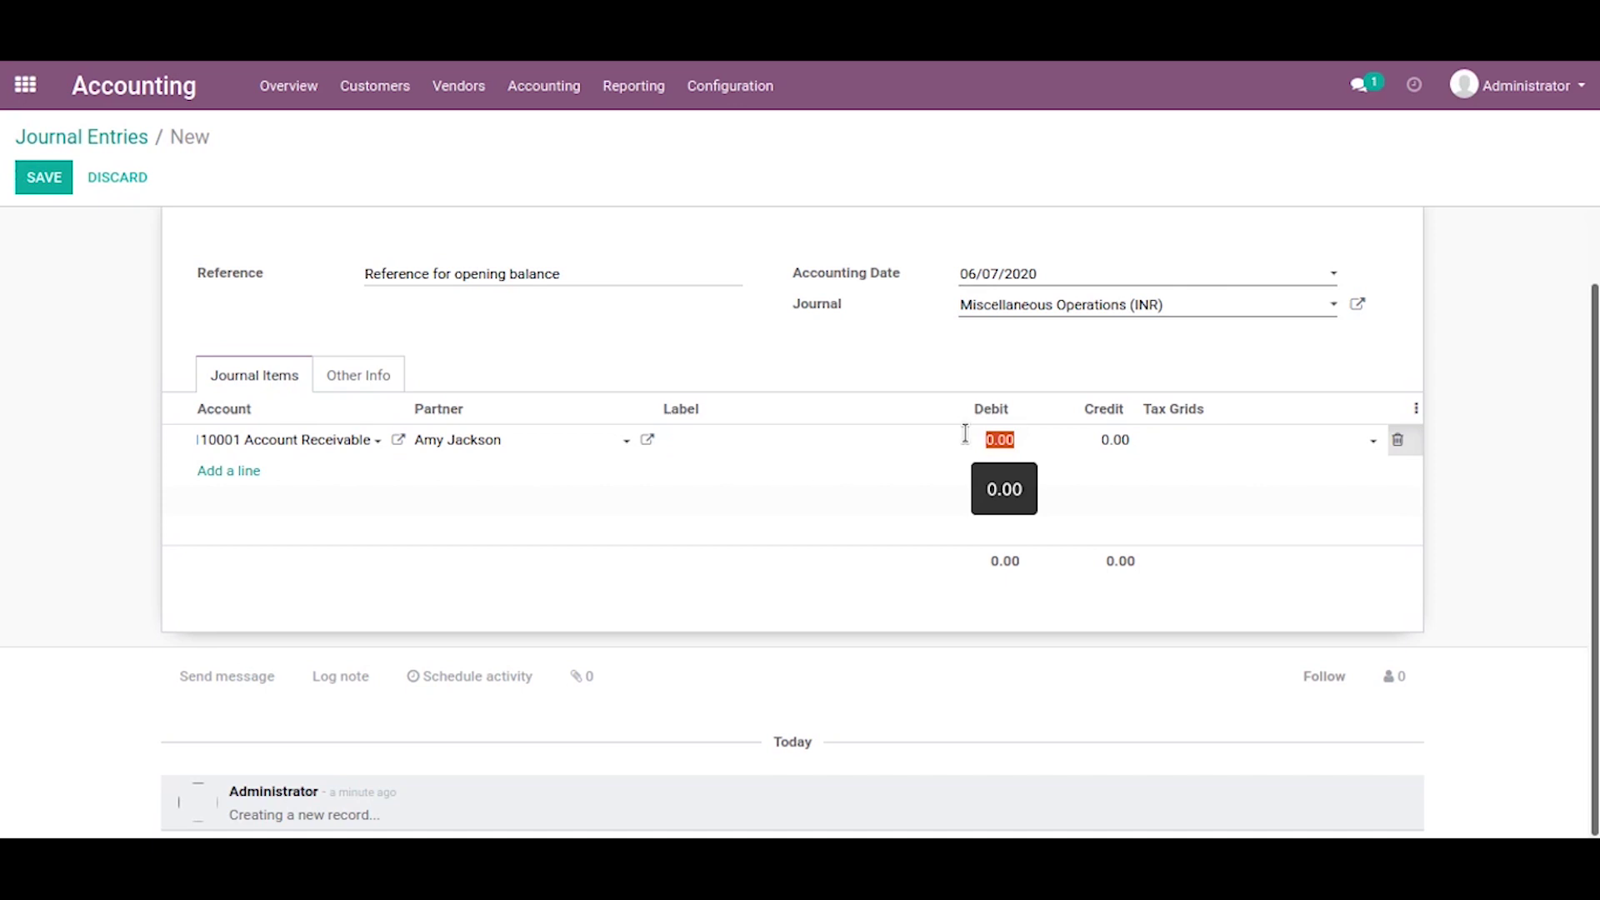
pyautogui.write('66')
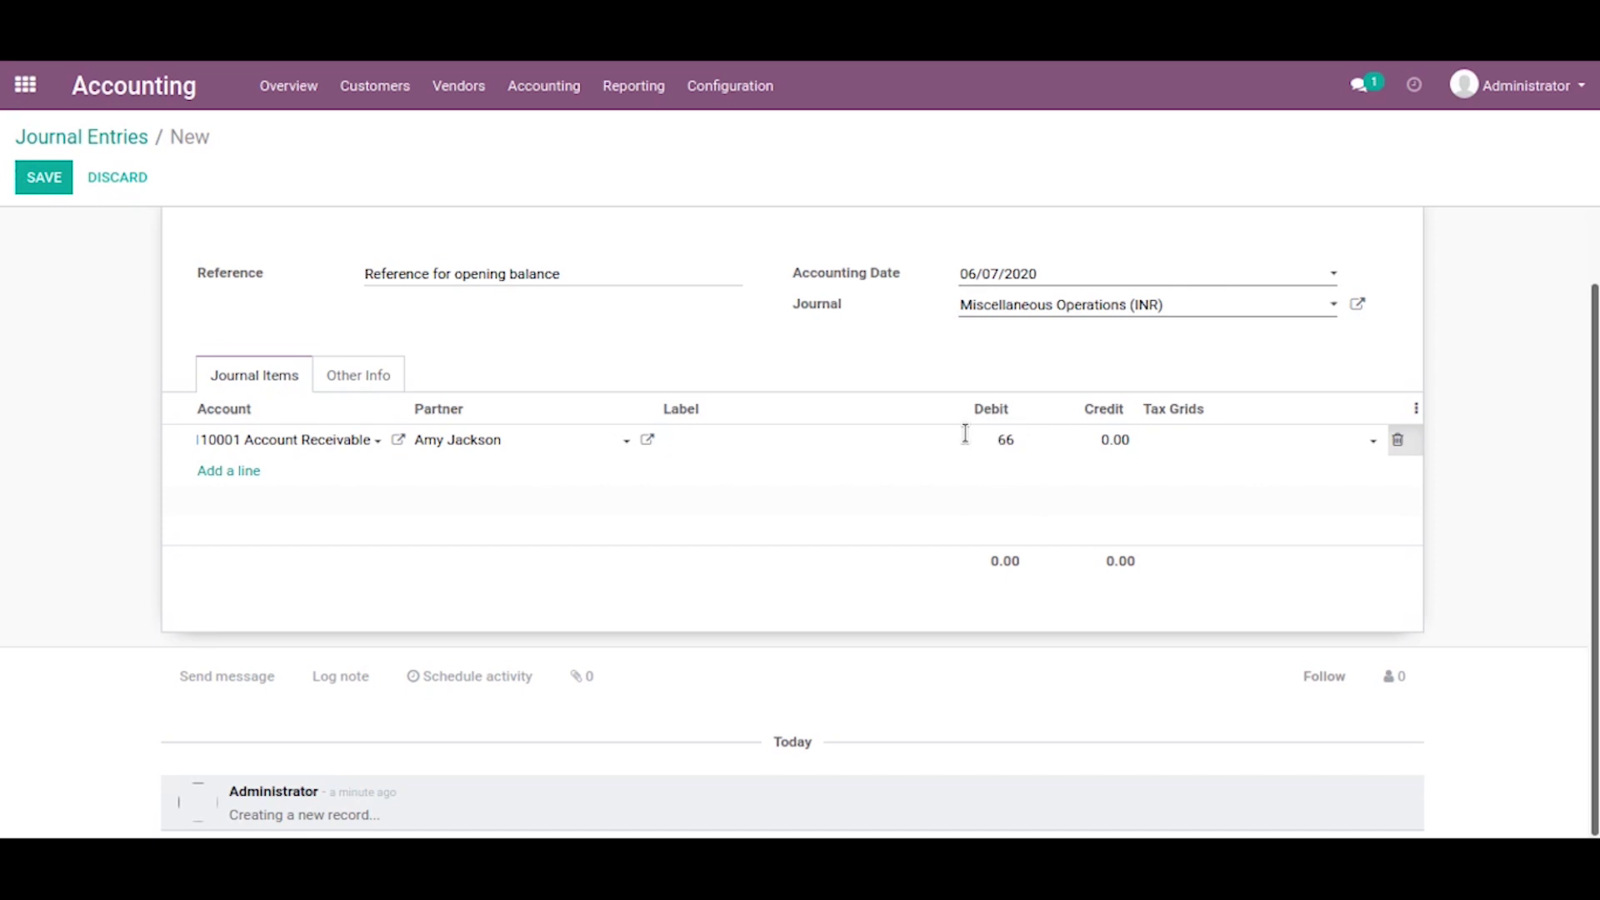
pyautogui.write('000')
# Add a second 110001 Account Receivable line for another customer, debiting 5,500.
pyautogui.click(223, 471)
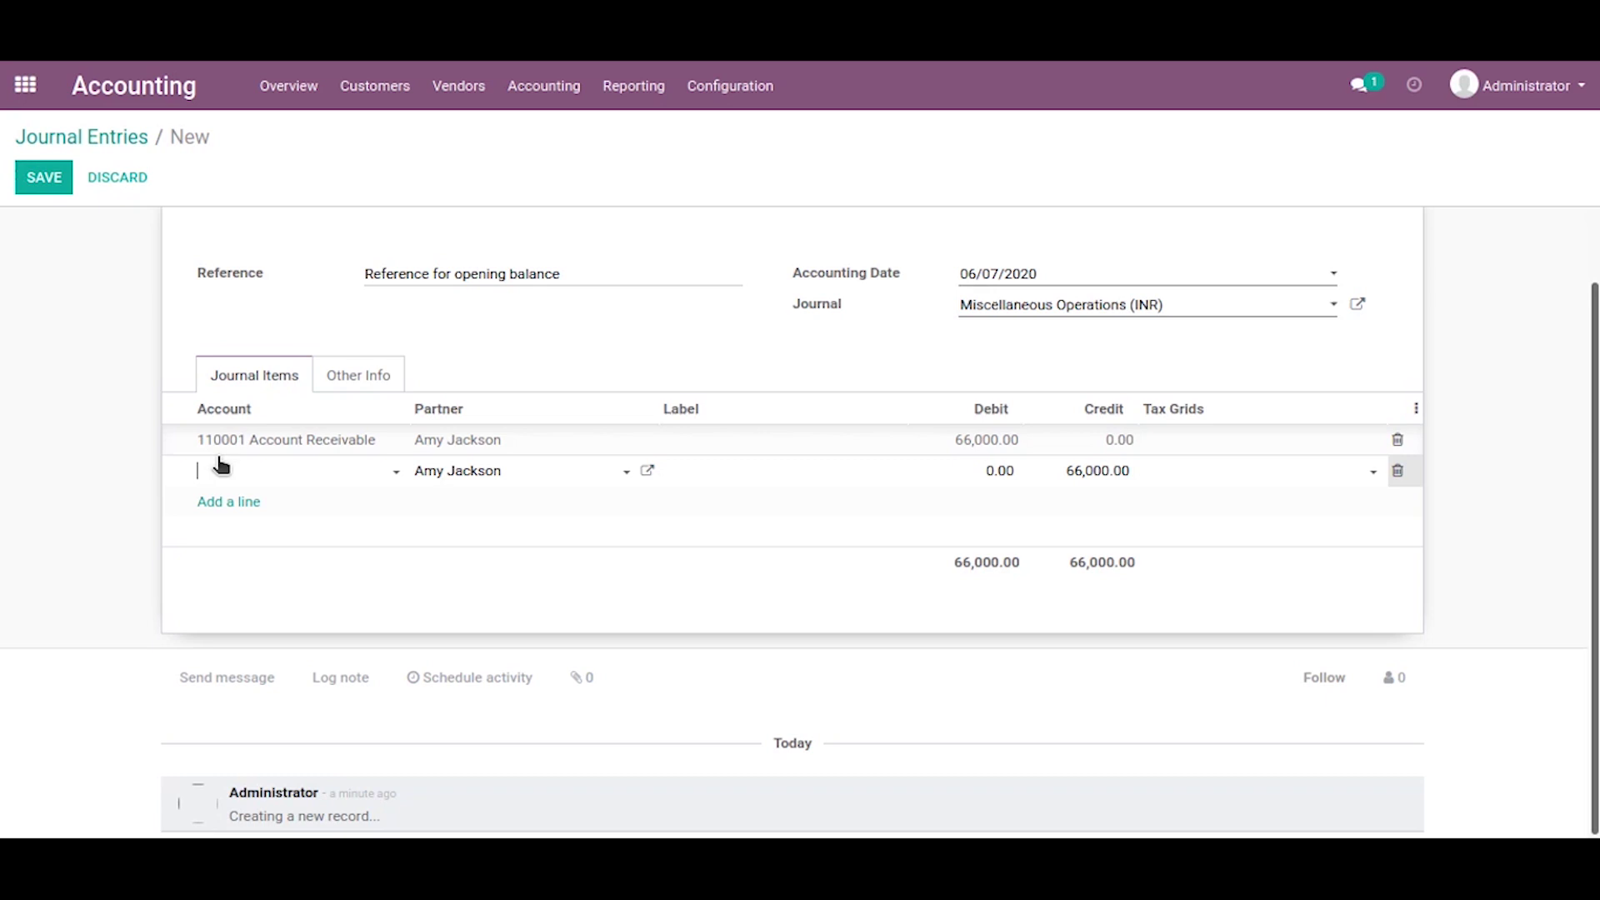
pyautogui.write('accou')
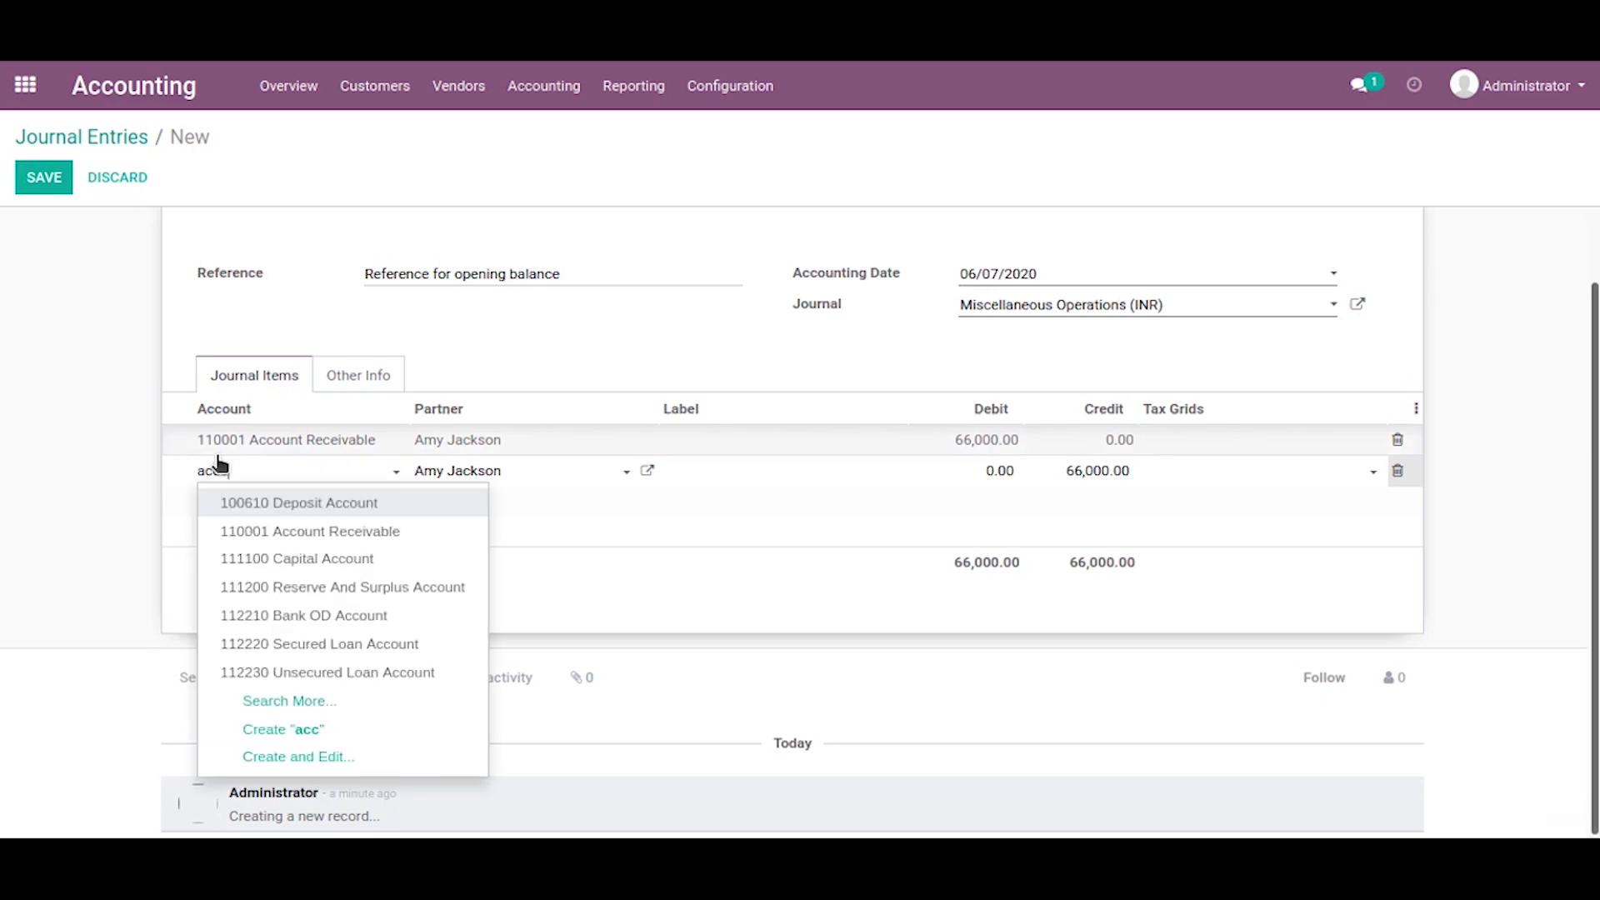
pyautogui.click(291, 531)
pyautogui.click(518, 473)
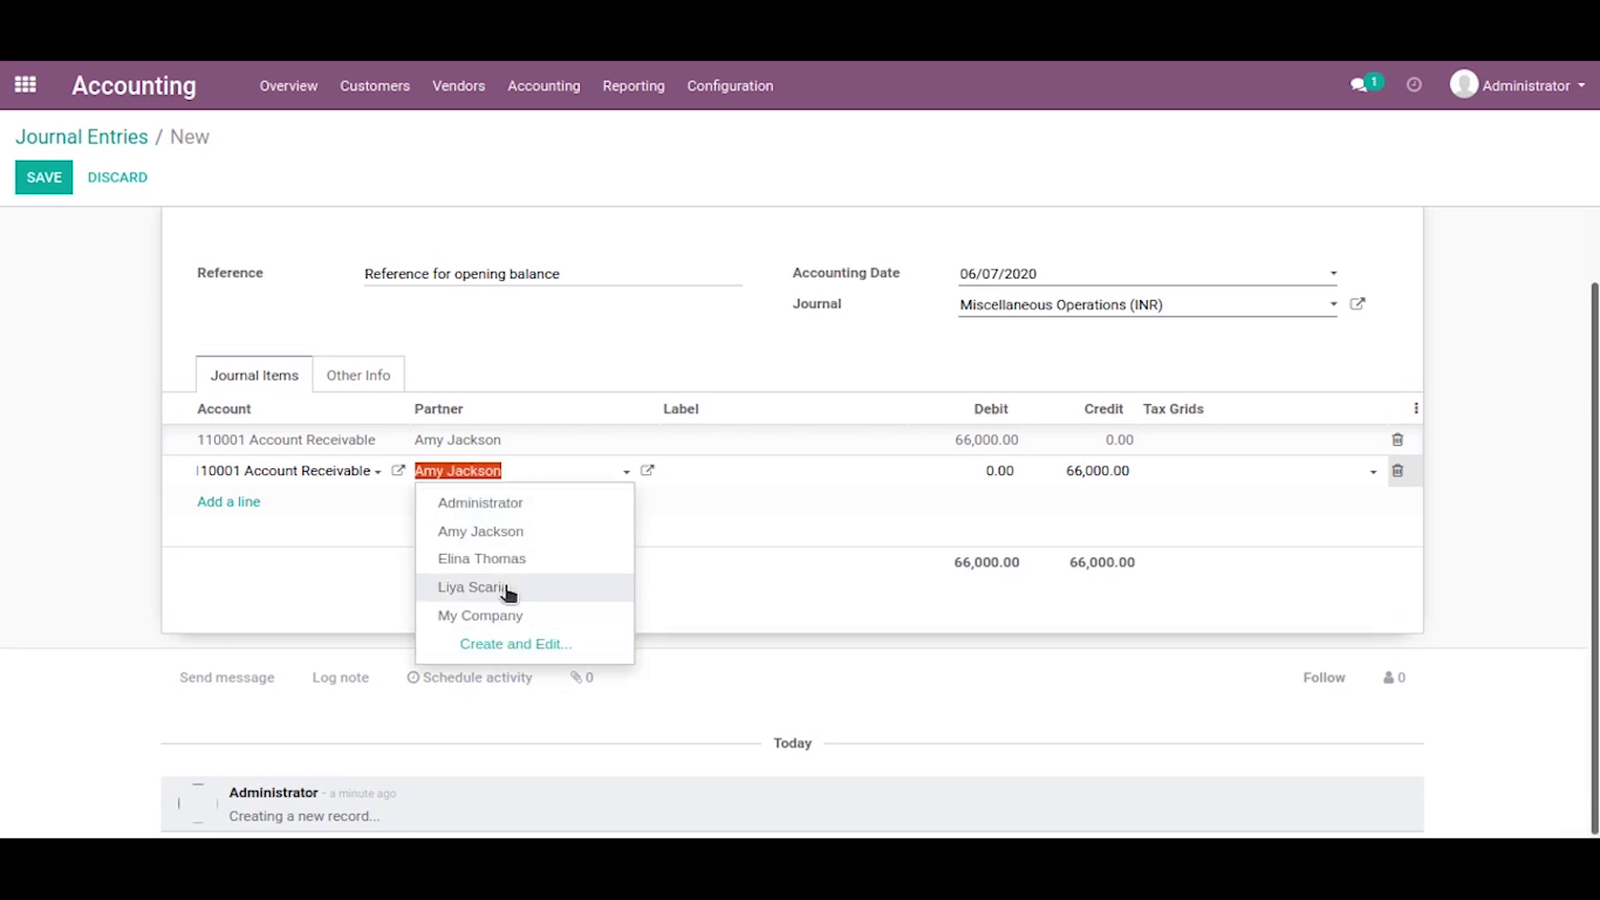
pyautogui.click(471, 588)
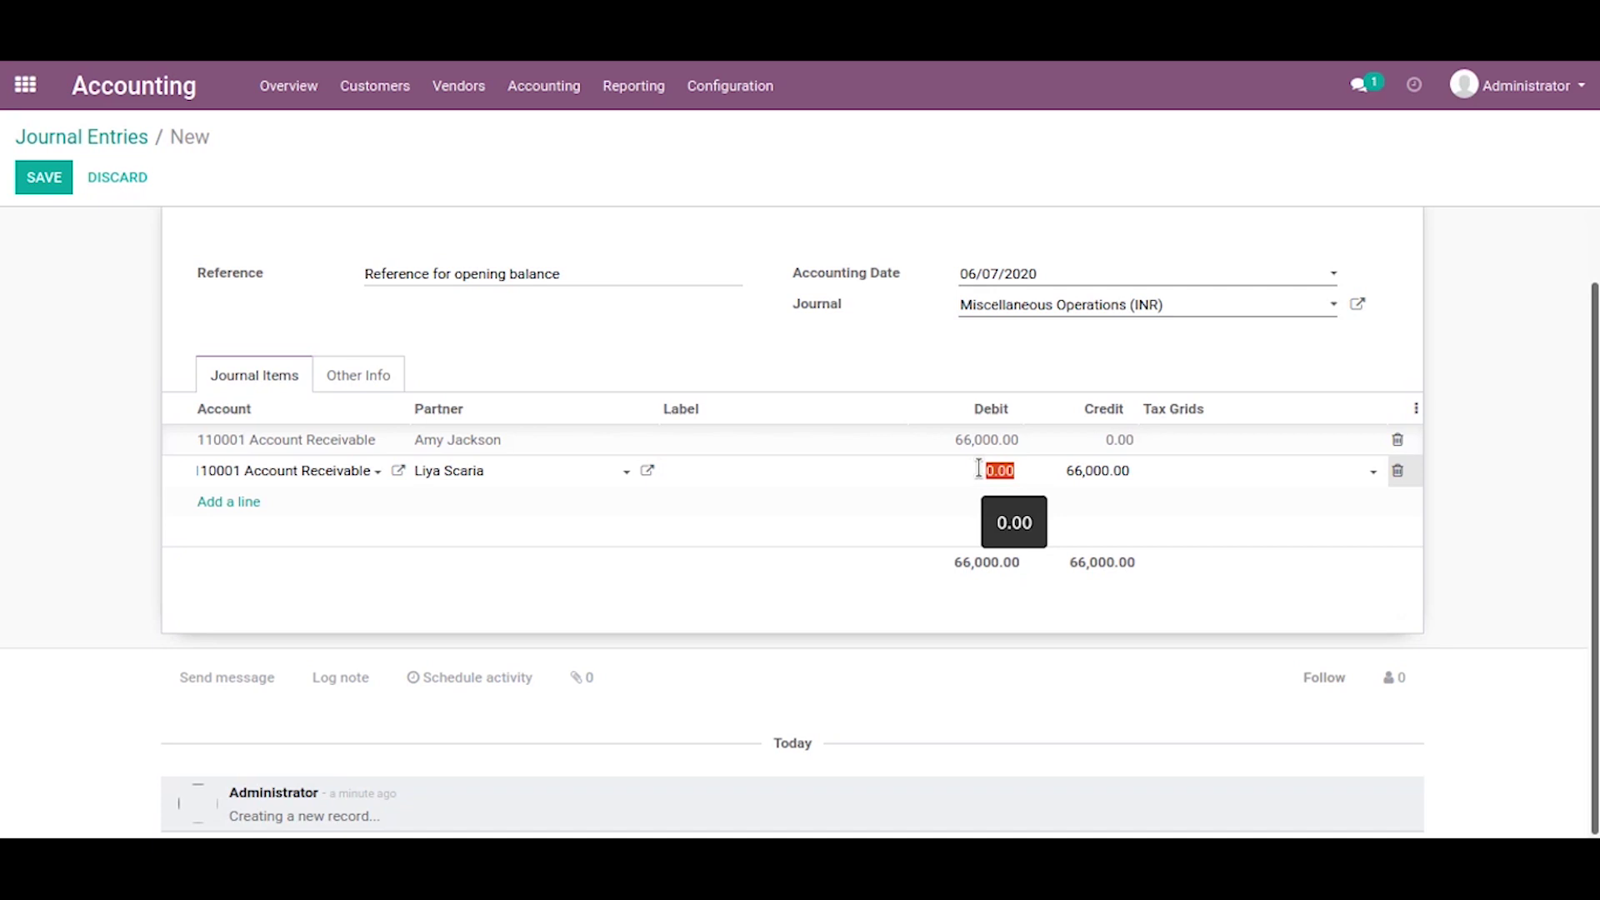
pyautogui.write('55')
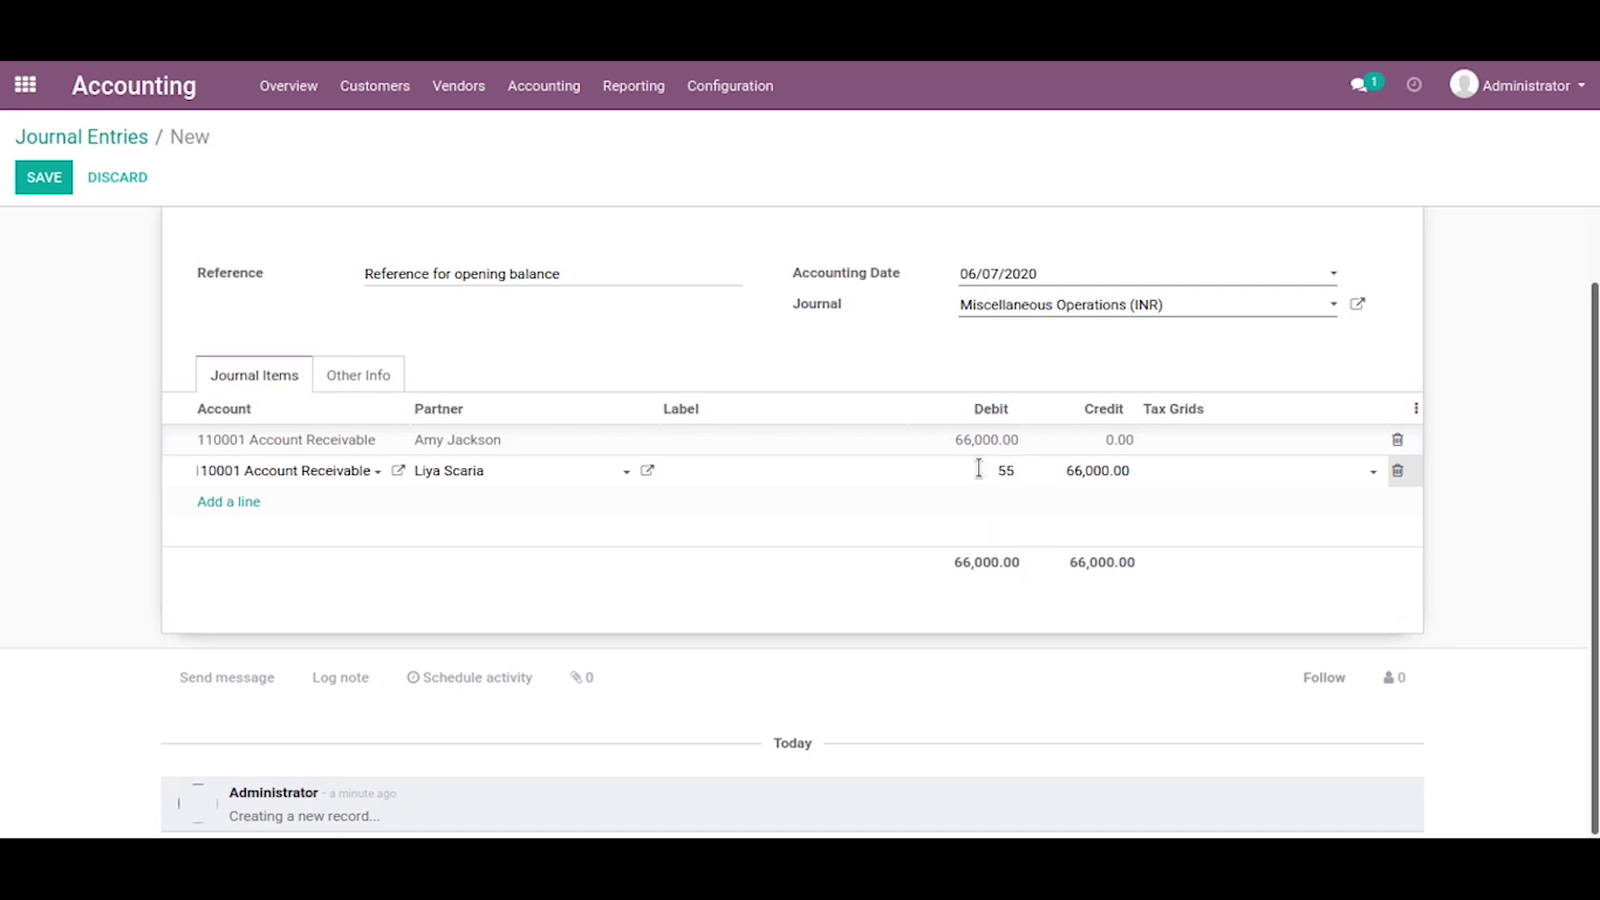
pyautogui.write('00')
pyautogui.click(1063, 471)
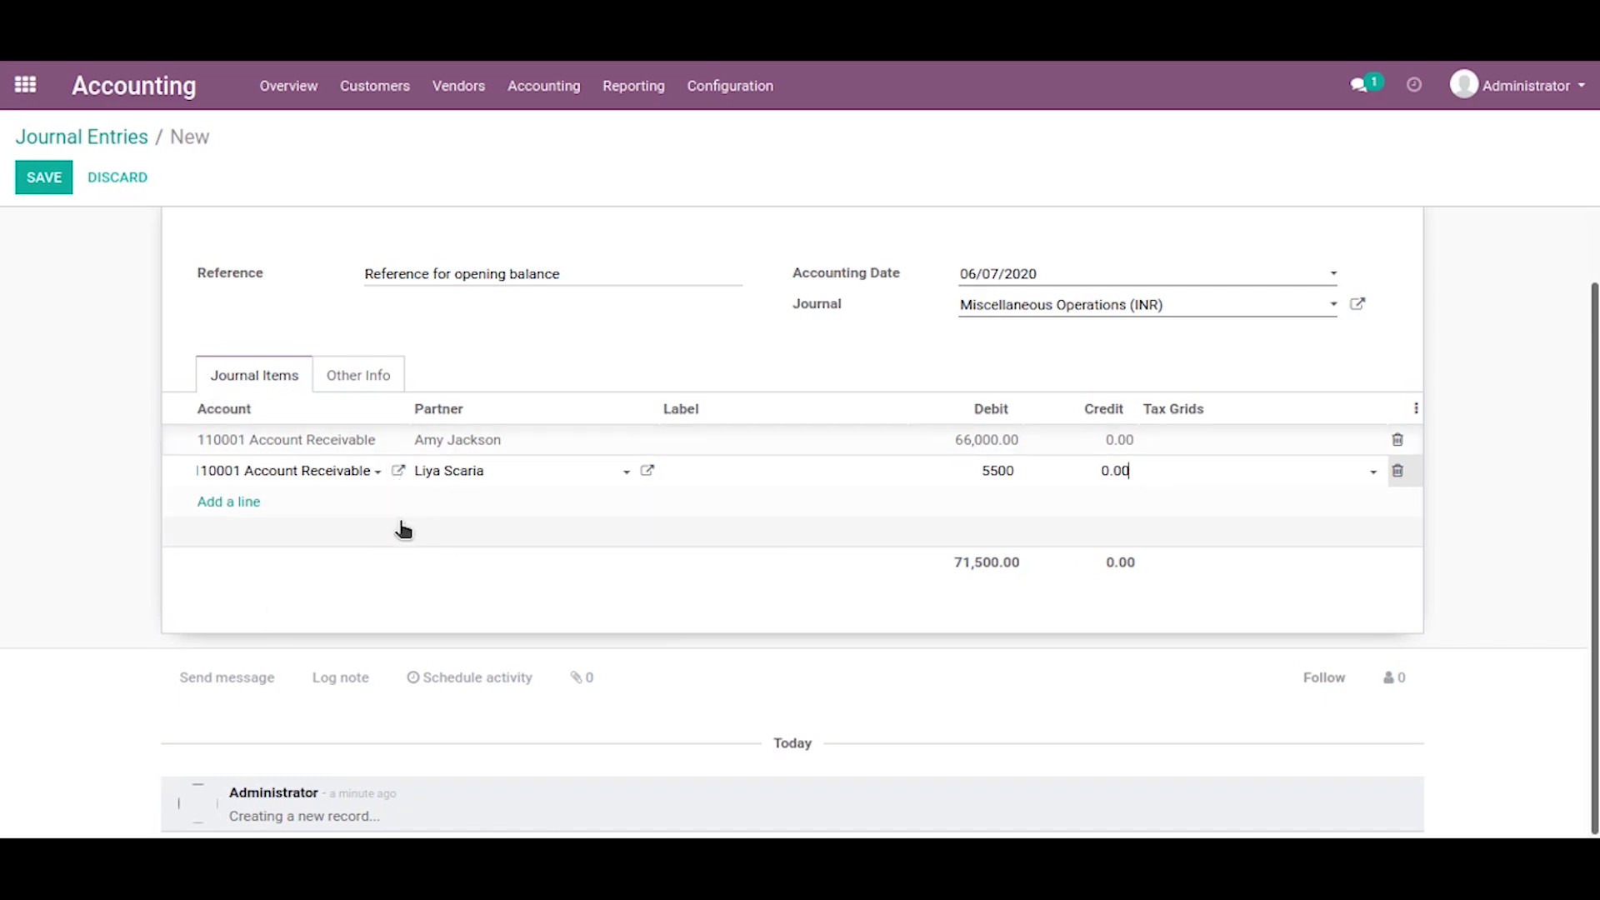
pyautogui.scroll(1, 381, 574)
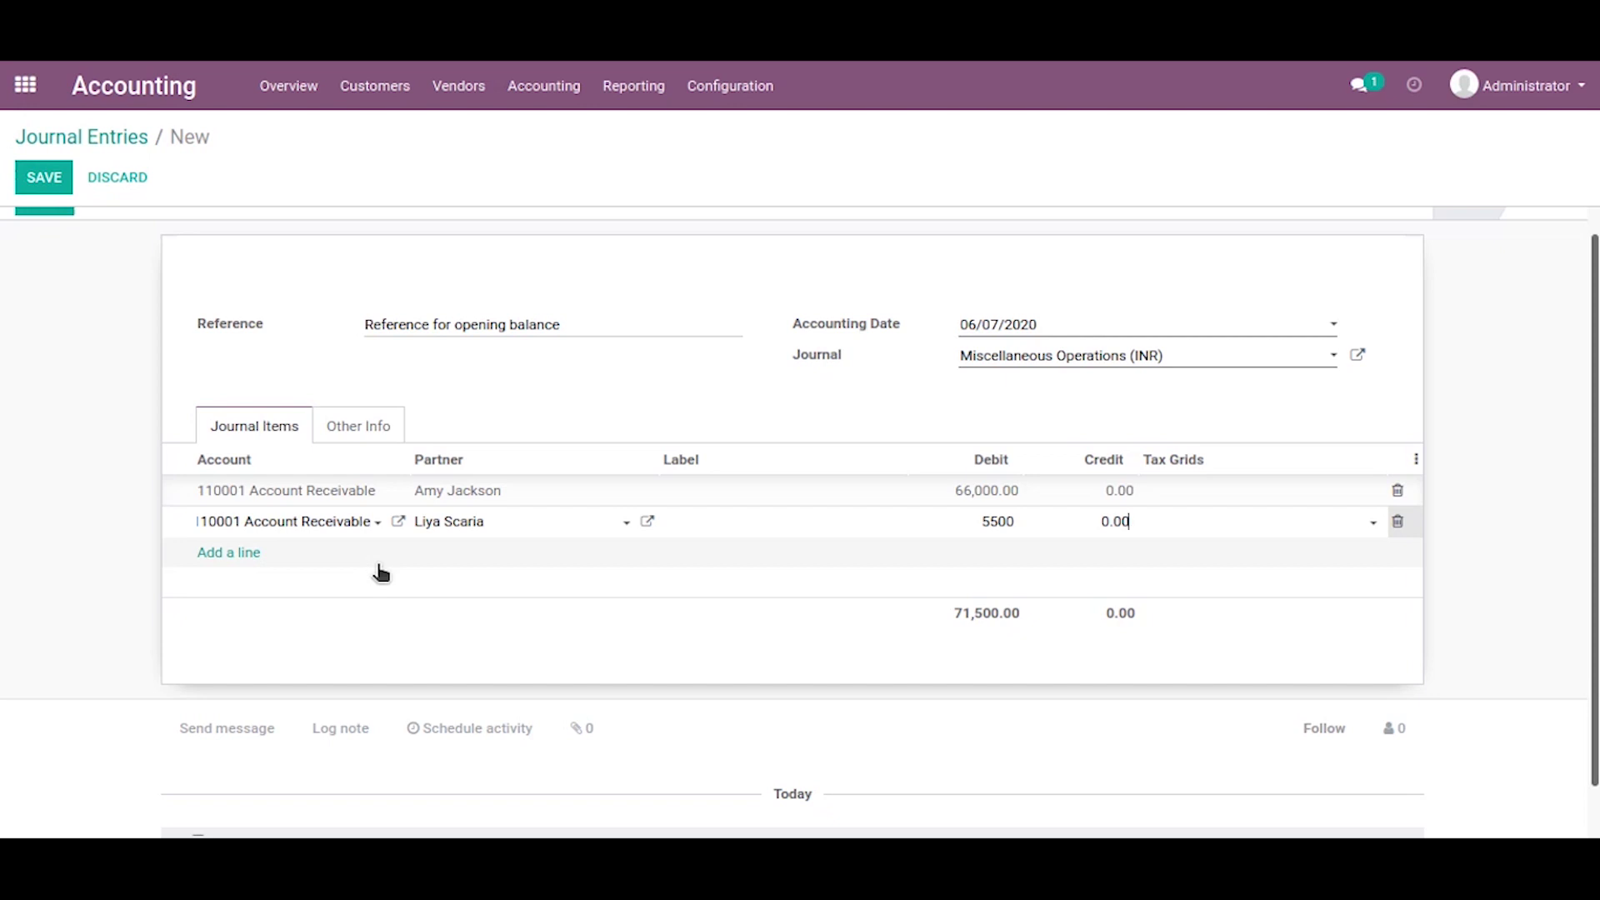
pyautogui.click(248, 555)
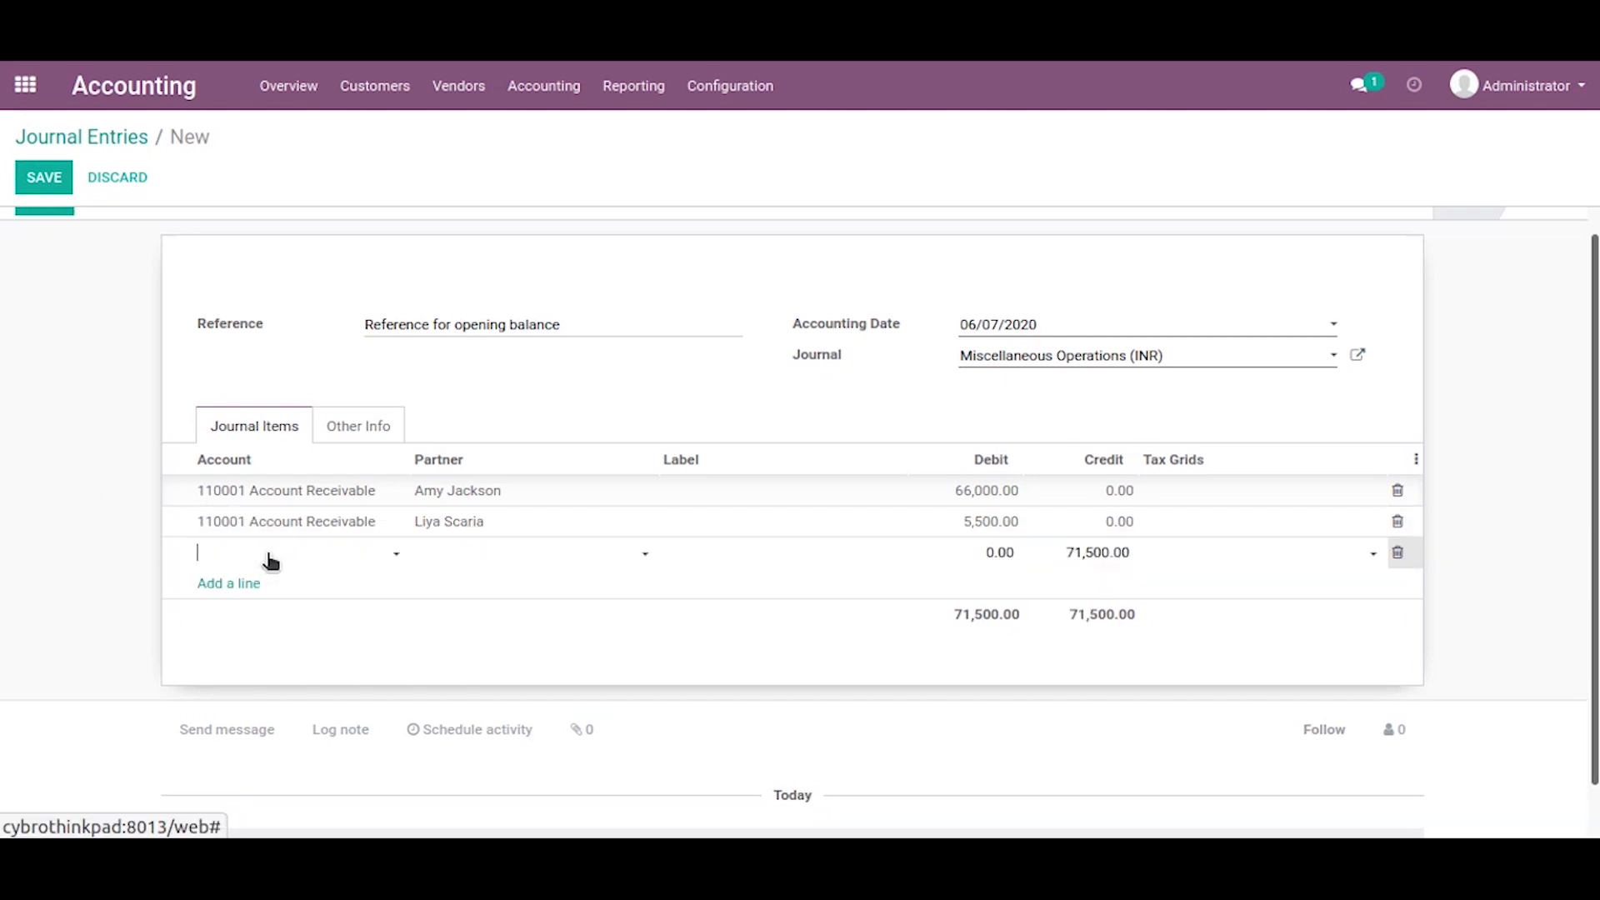
# Add a 100400 Debtors line debiting 6,000, plus a balancing credit line of 77,500.
pyautogui.click(271, 562)
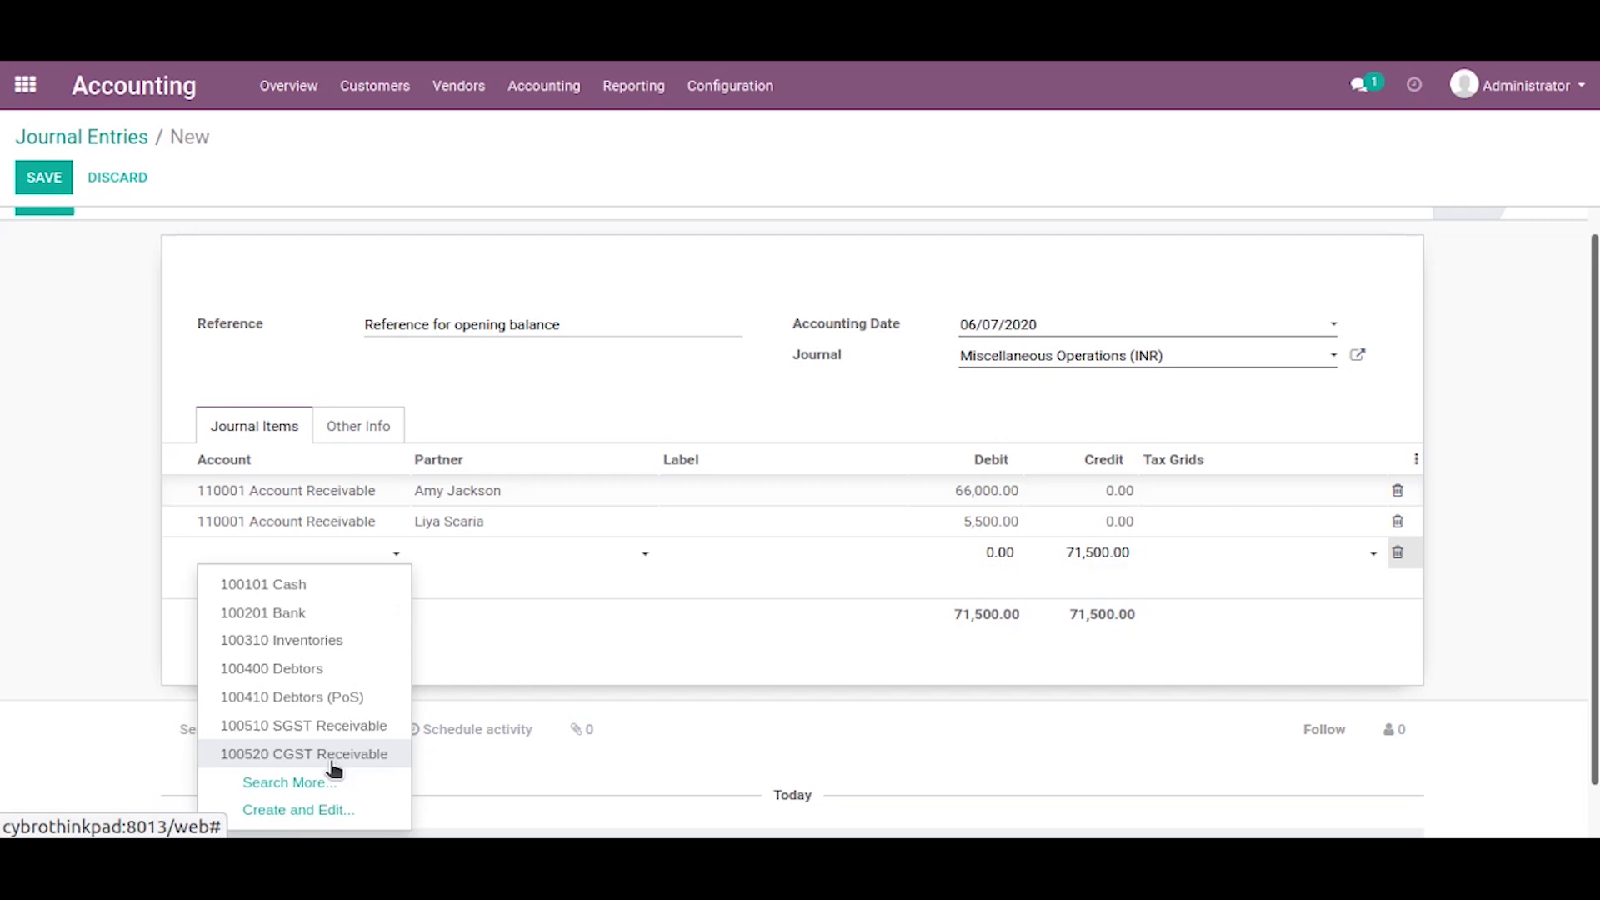
pyautogui.click(338, 671)
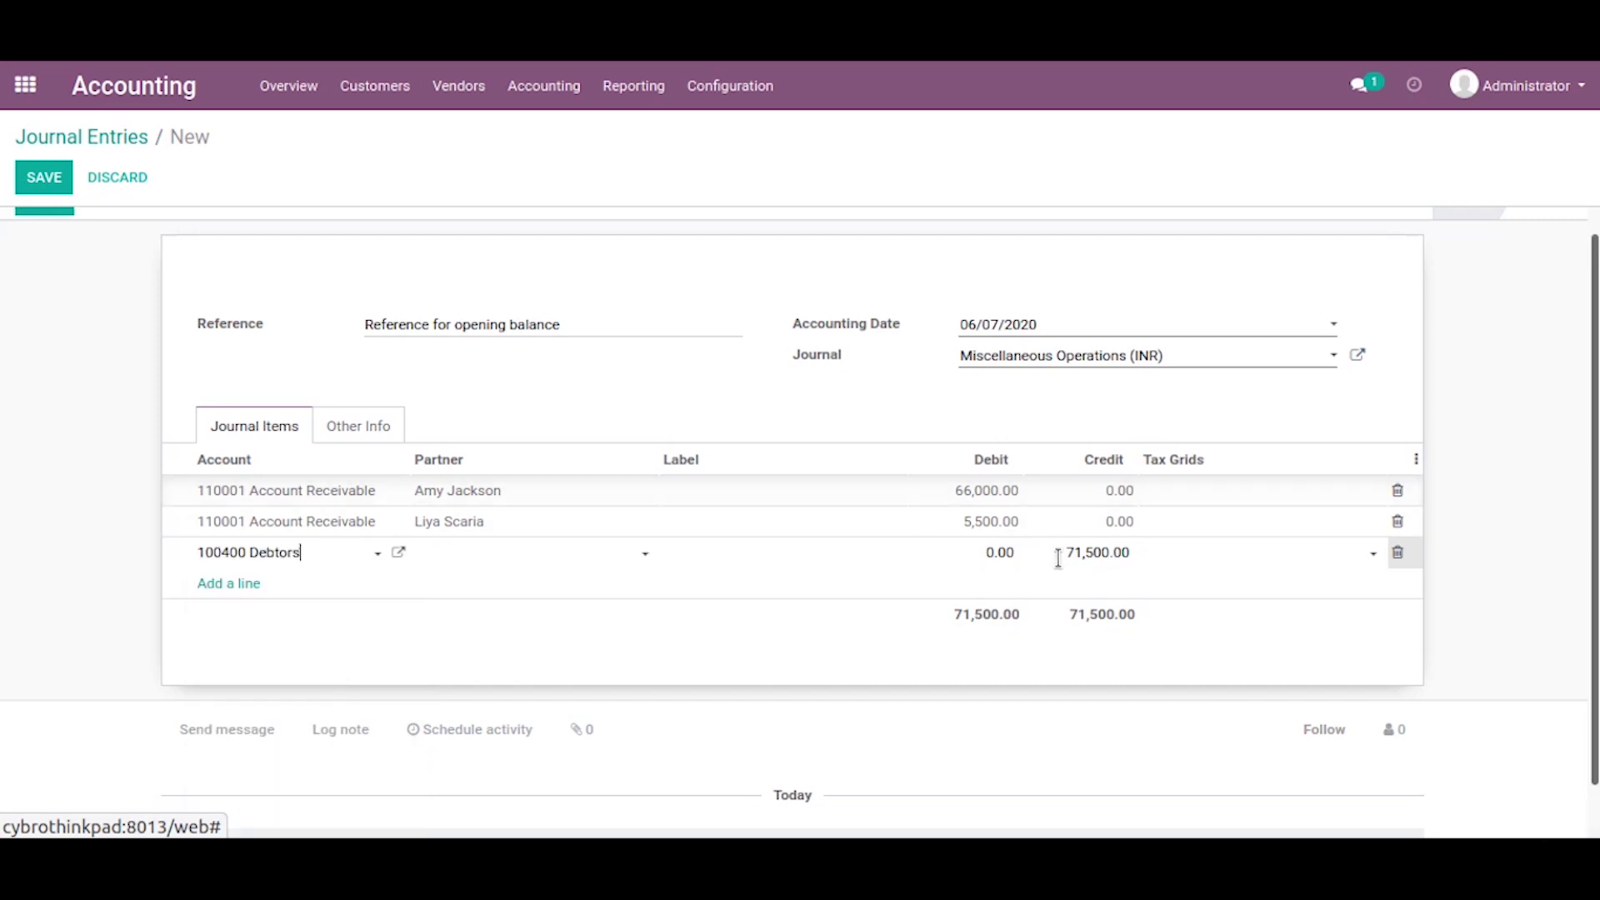
pyautogui.click(992, 550)
pyautogui.write('6000')
pyautogui.click(1083, 563)
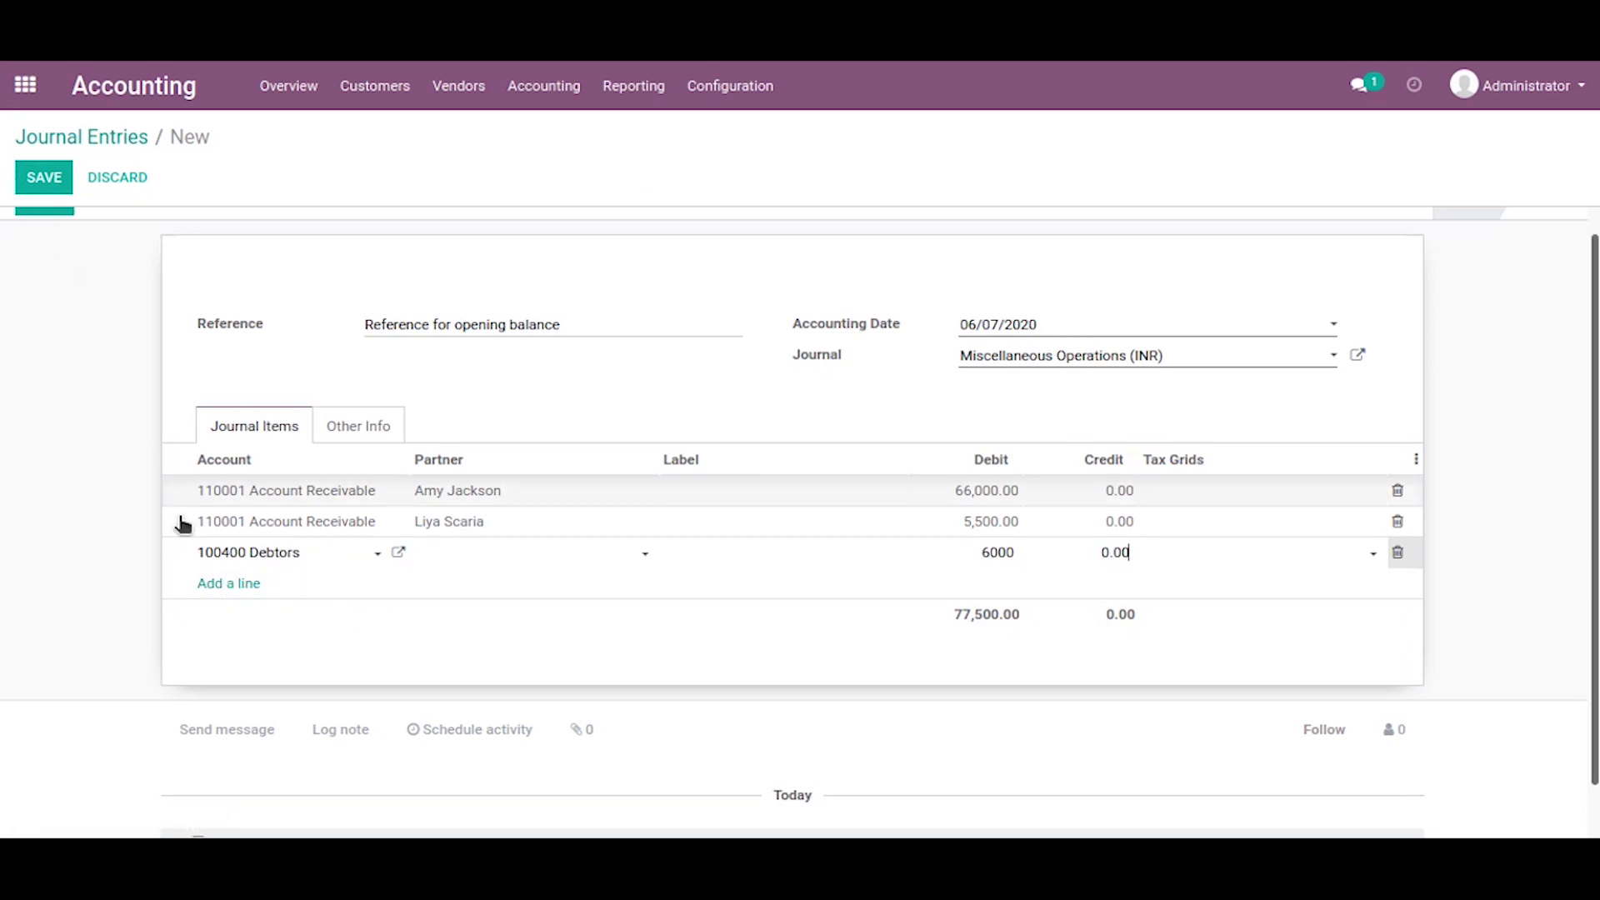
pyautogui.click(232, 586)
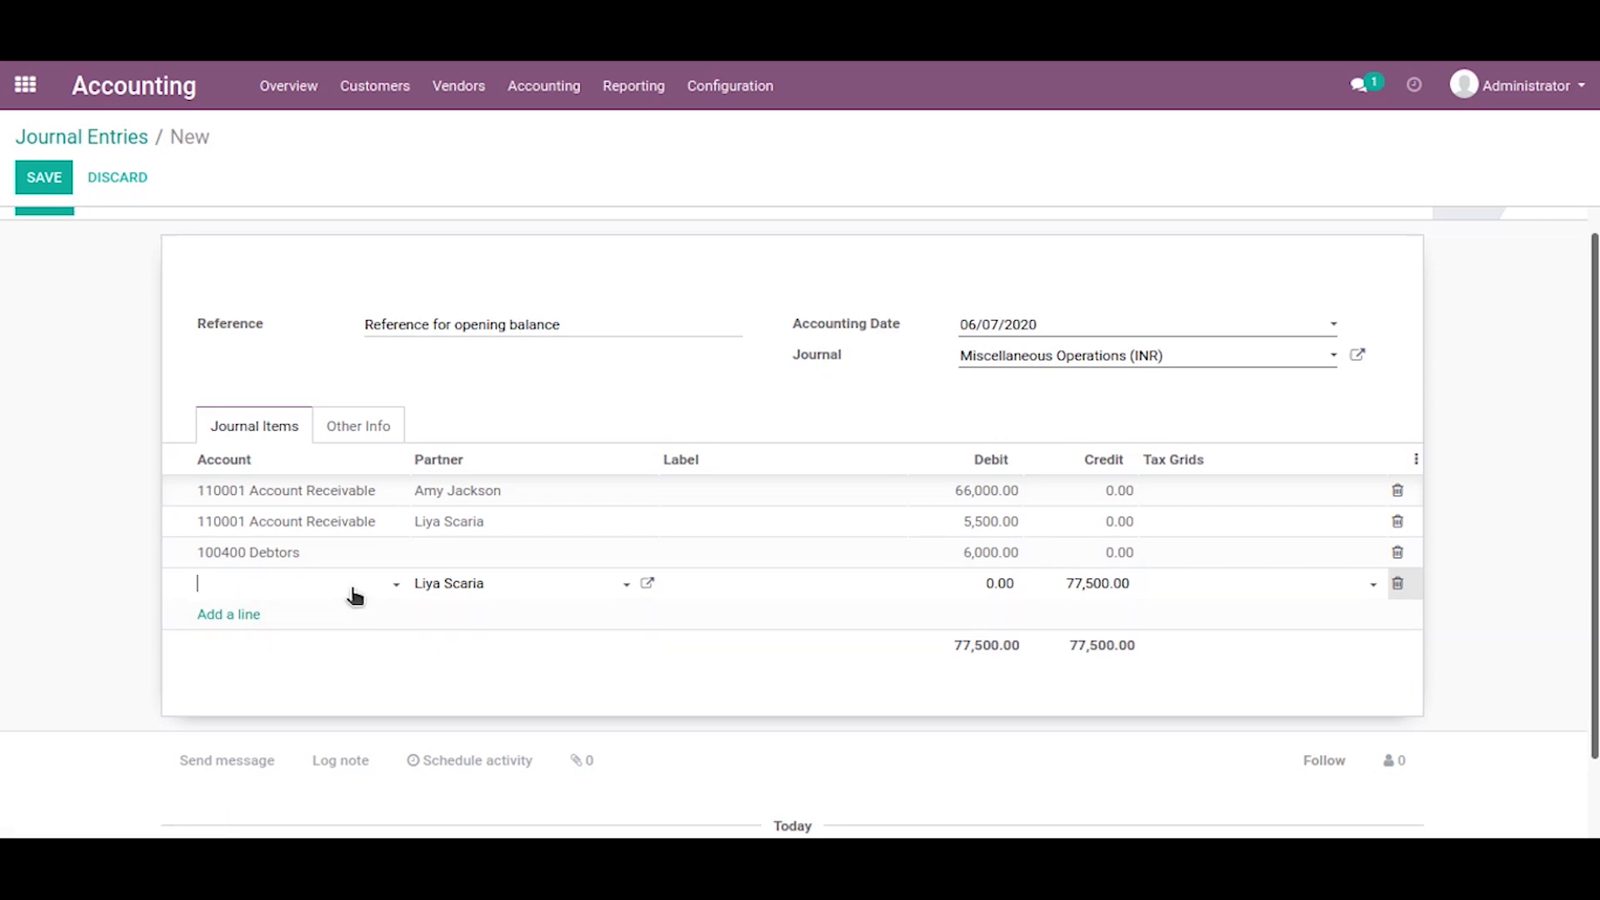
pyautogui.scroll(-1, 278, 664)
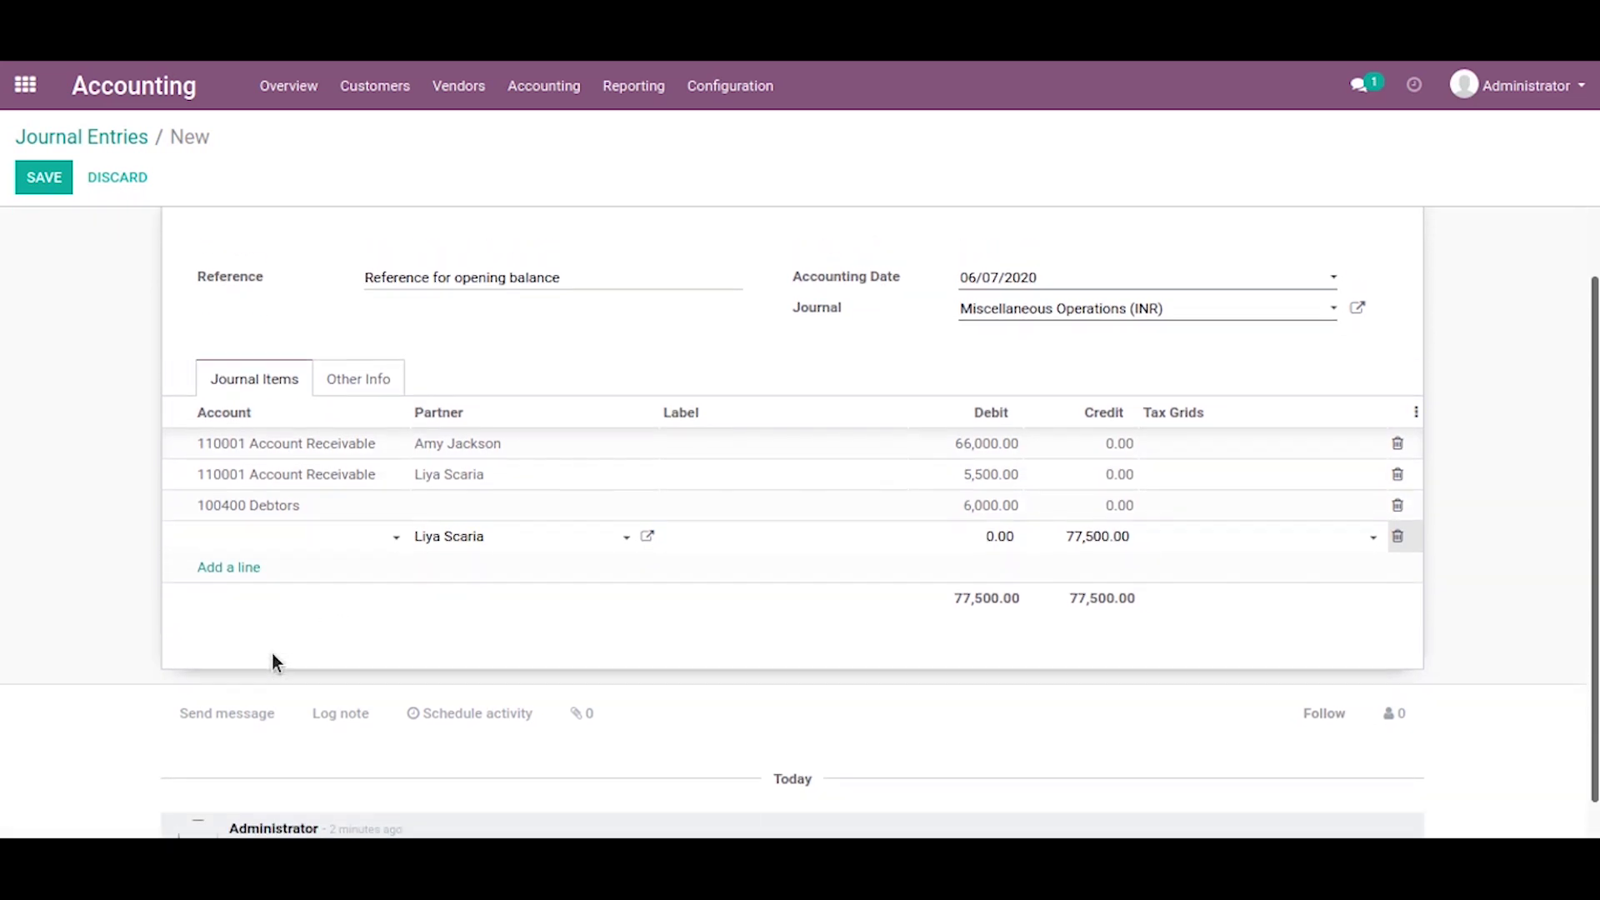
pyautogui.scroll(2, 292, 660)
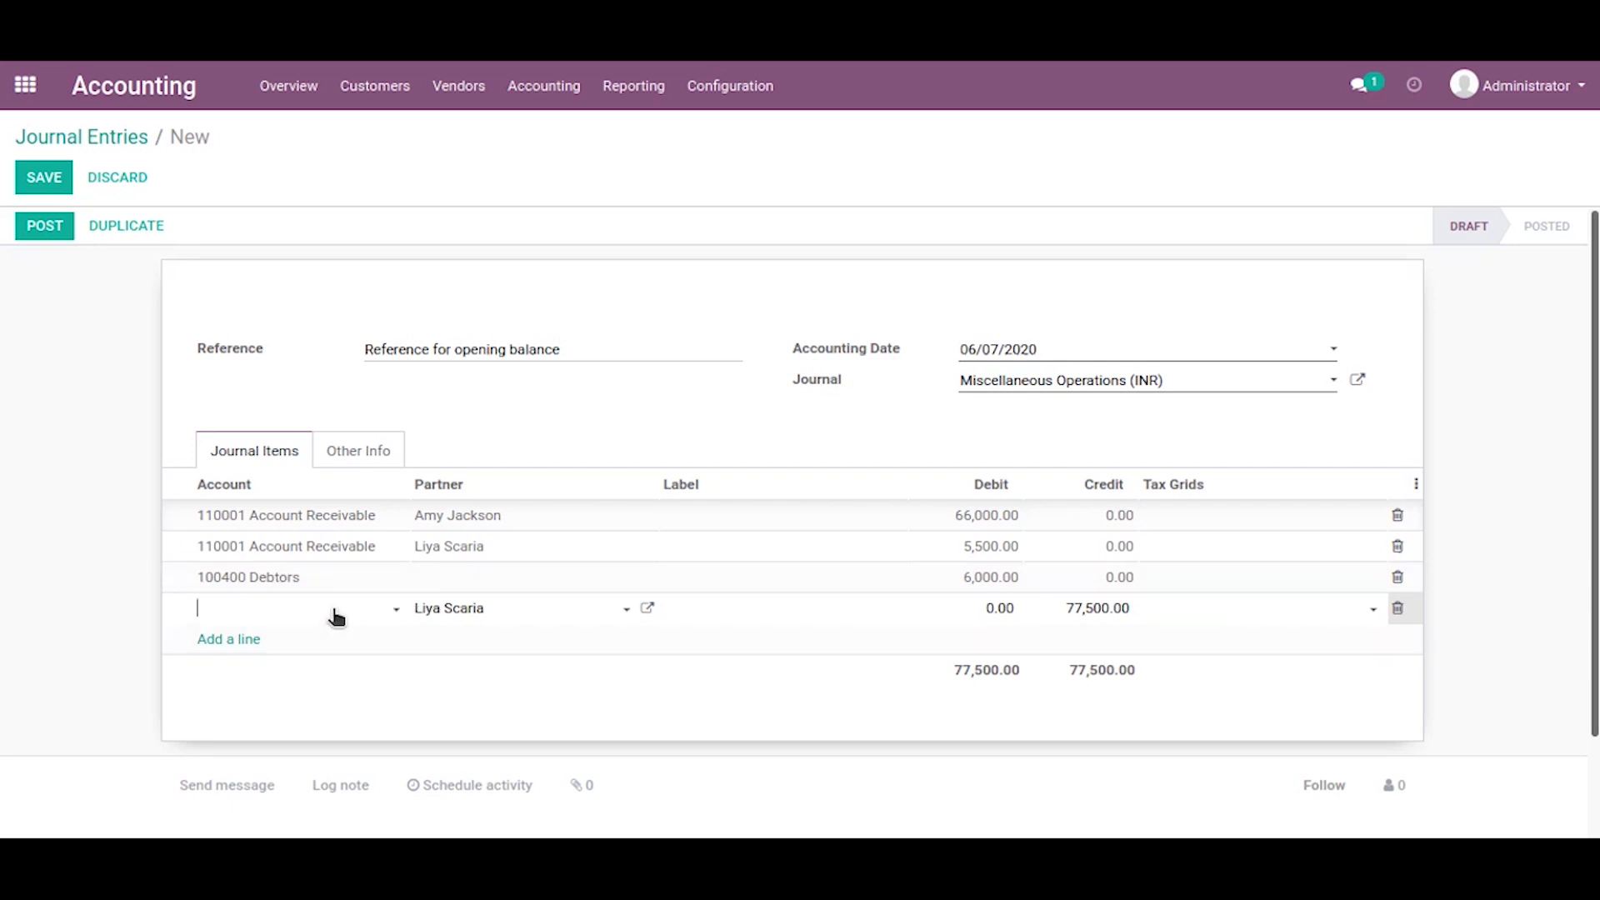
# Book the 77,500 credit to 211134 Opening Balance Account and post the entry as MISC/2020/0001.
pyautogui.click(308, 621)
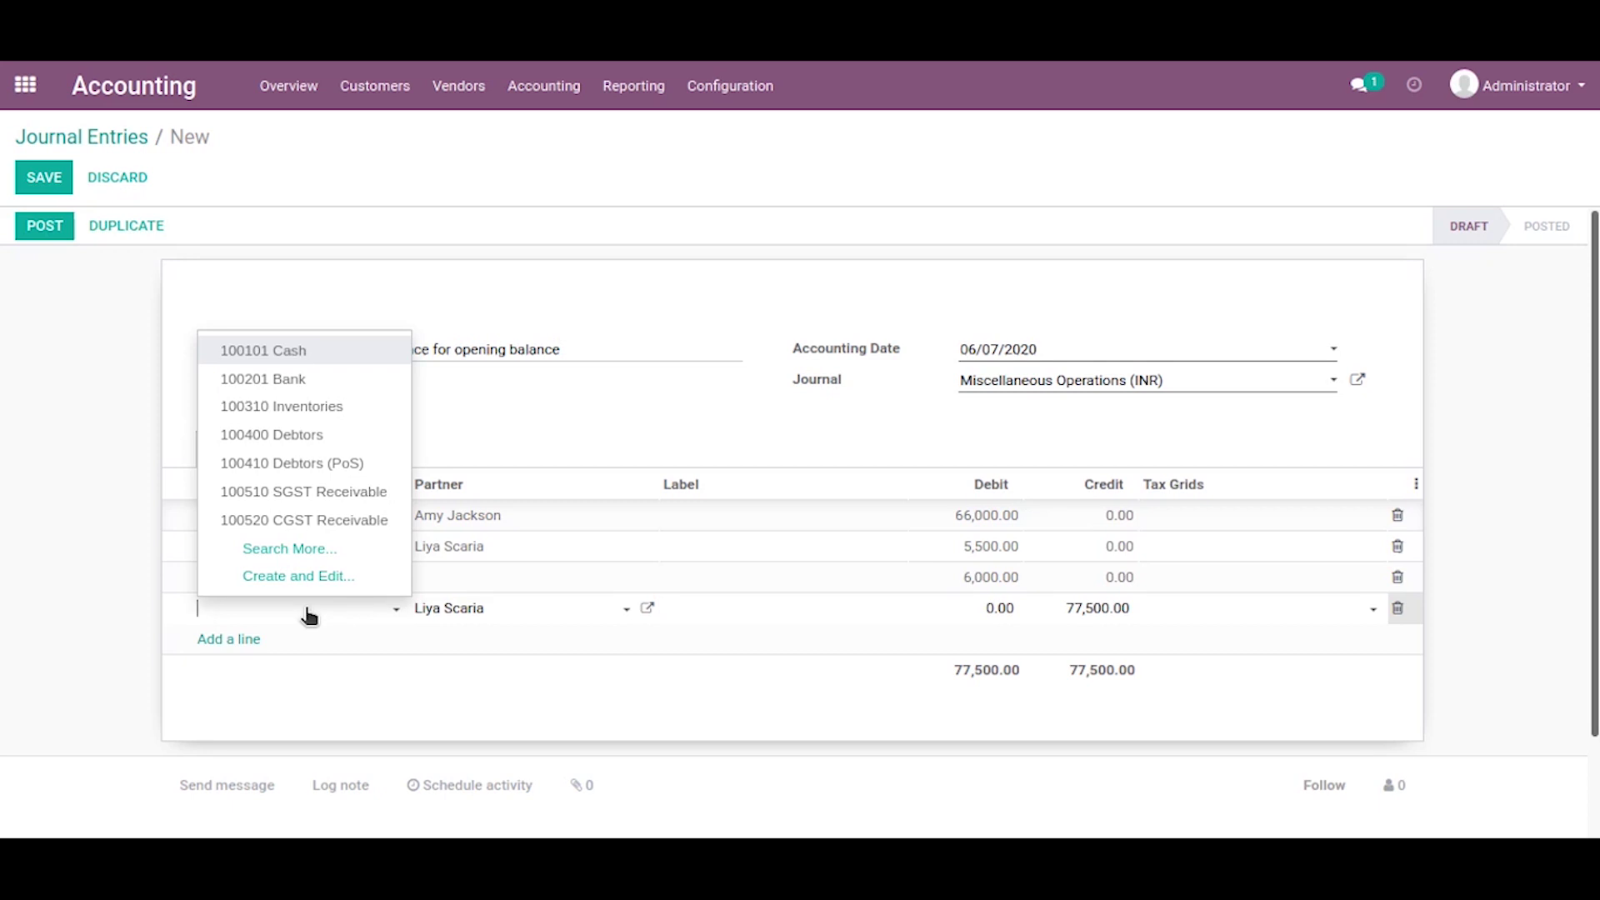
pyautogui.write('openi')
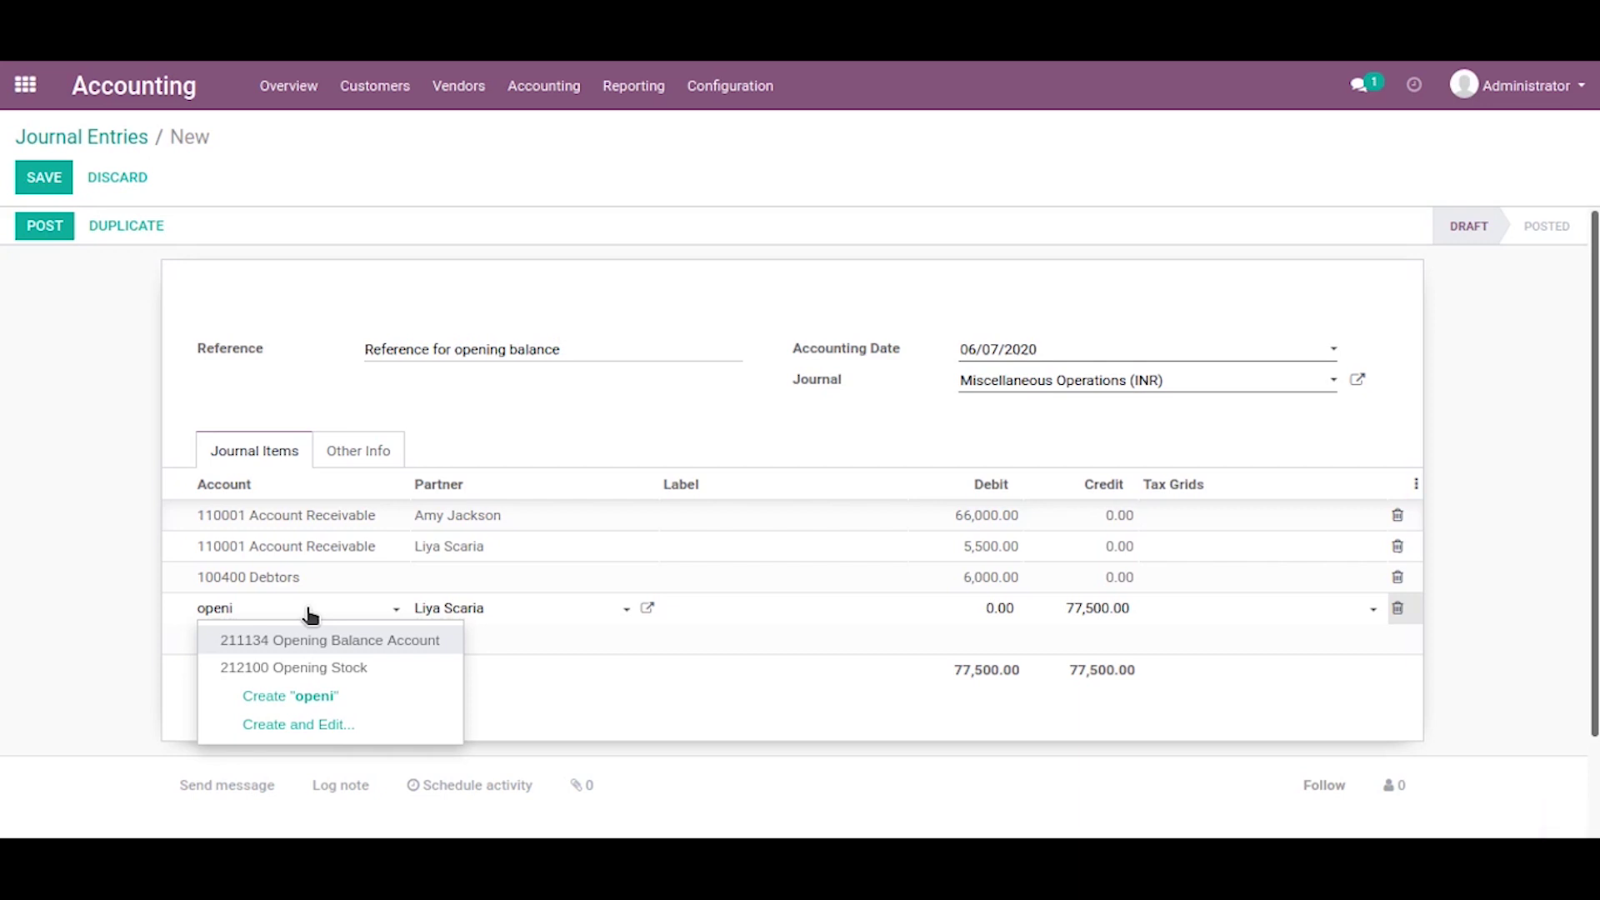
pyautogui.click(403, 640)
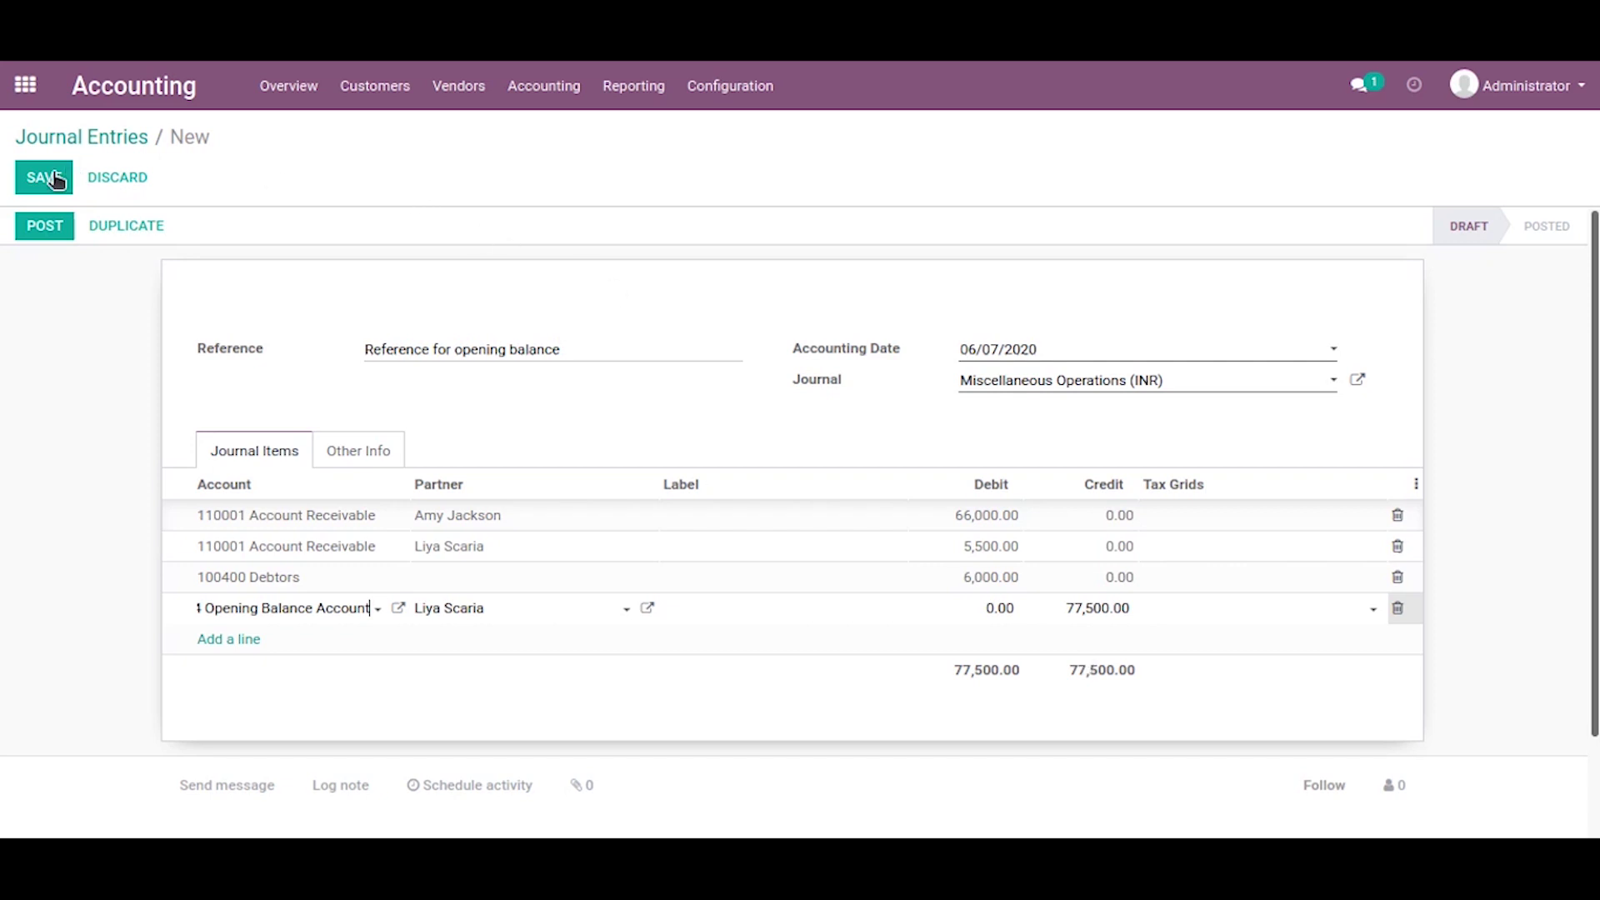
pyautogui.click(46, 227)
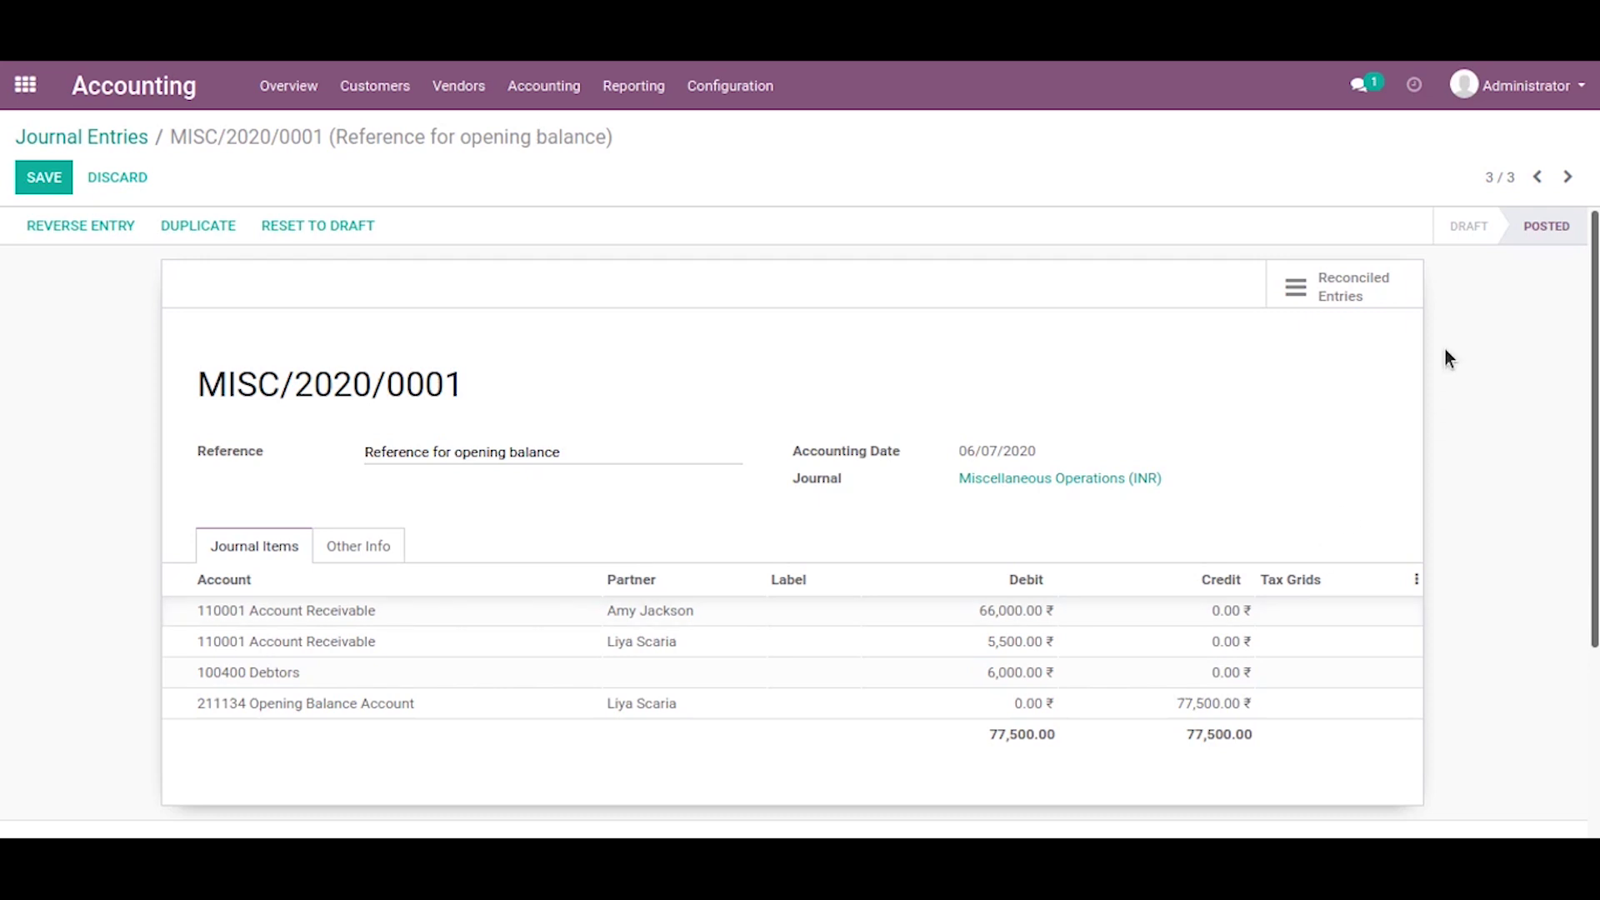
# Open the General Ledger report for Jun 2020 from the Reporting menu.
pyautogui.scroll(-2, 973, 754)
pyautogui.scroll(2, 973, 754)
pyautogui.click(615, 93)
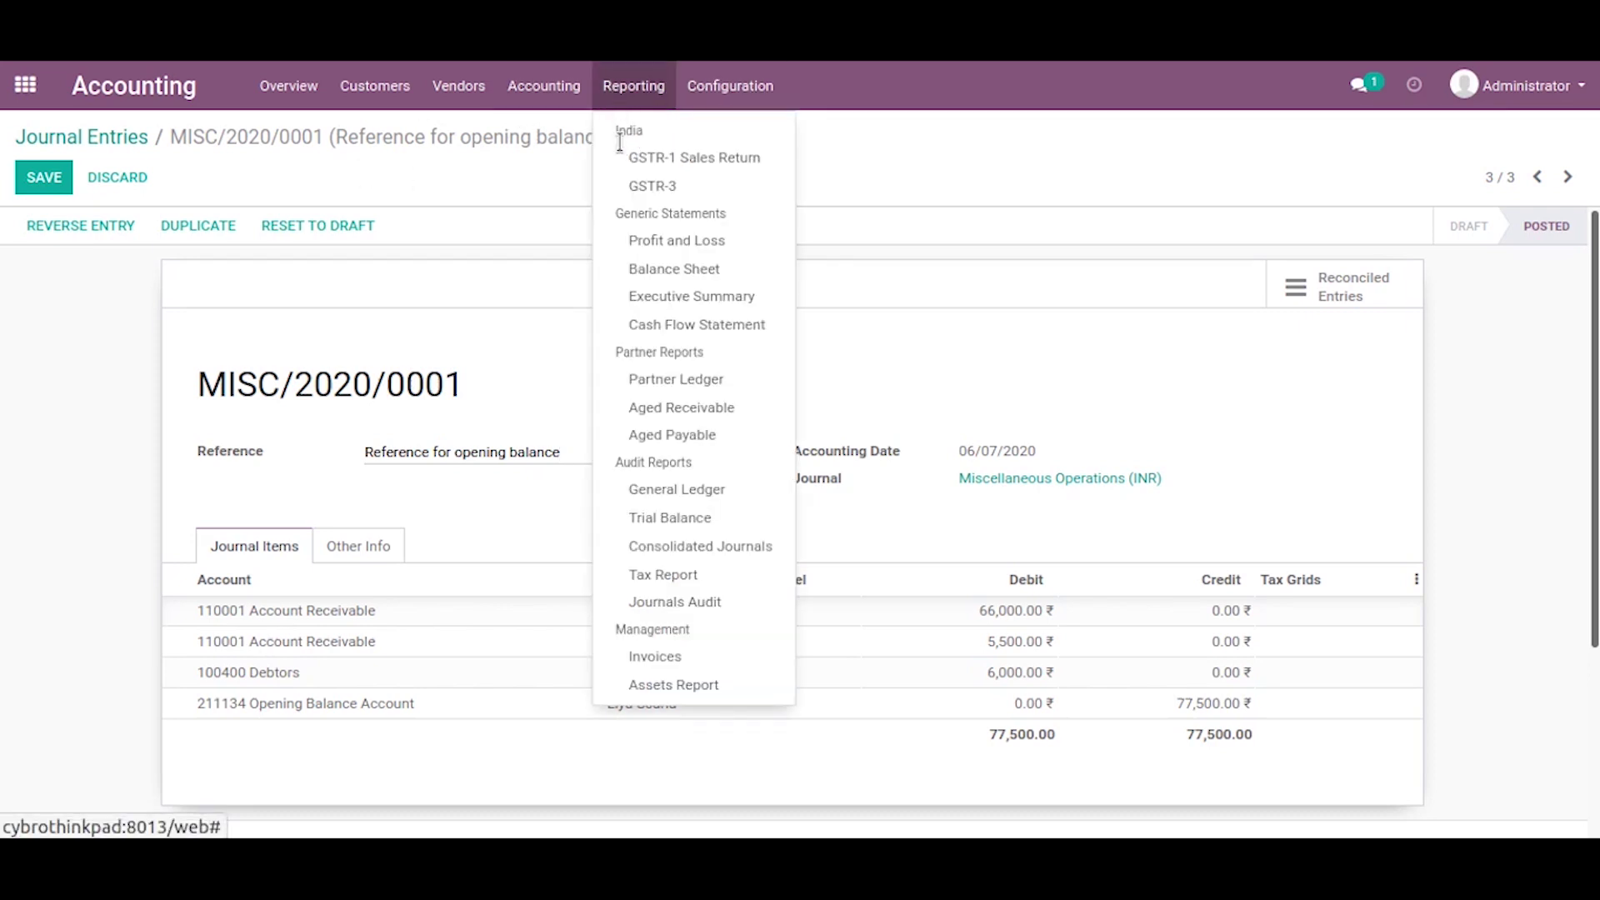
pyautogui.click(665, 492)
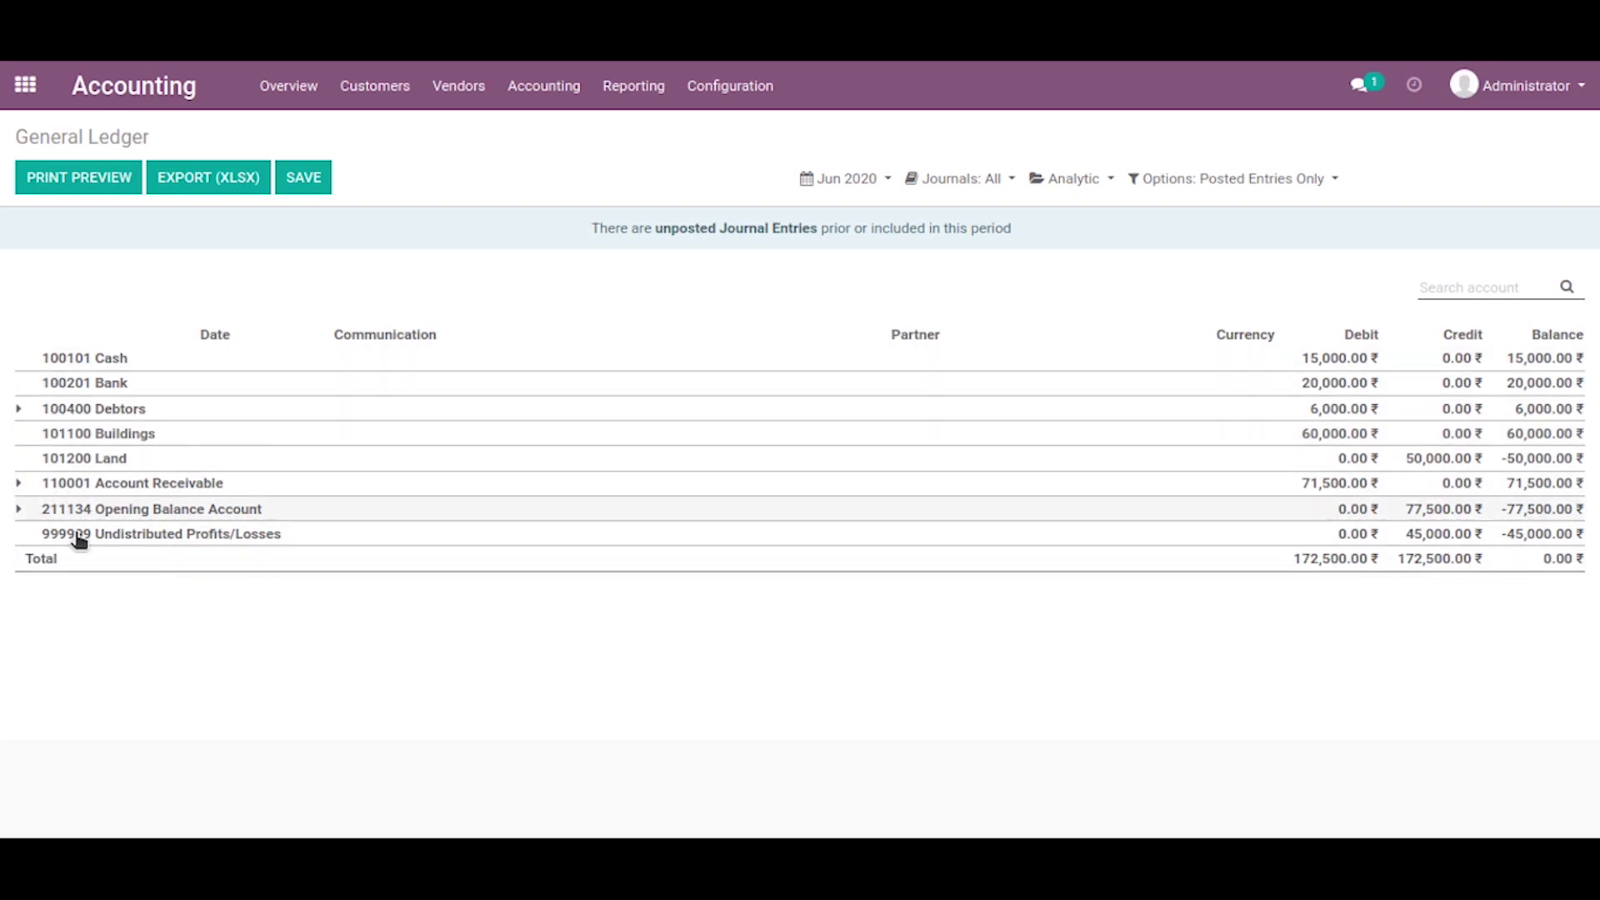
# Expand 110001 Account Receivable and 211134 Opening Balance Account to show their MISC/2020/0001 lines.
pyautogui.click(20, 487)
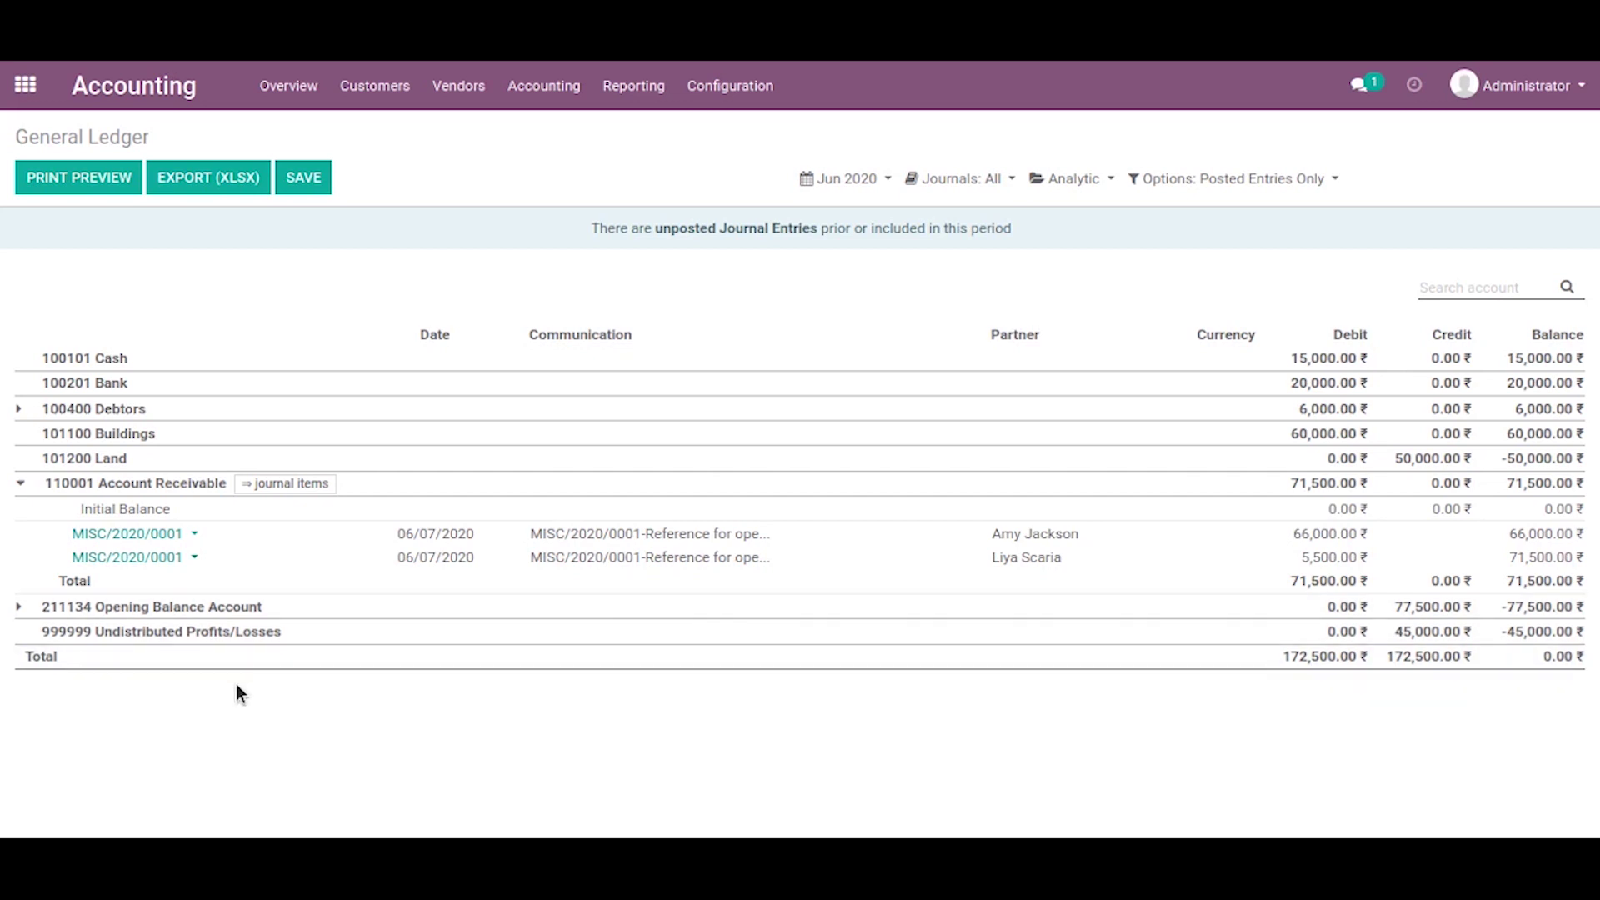
pyautogui.click(18, 611)
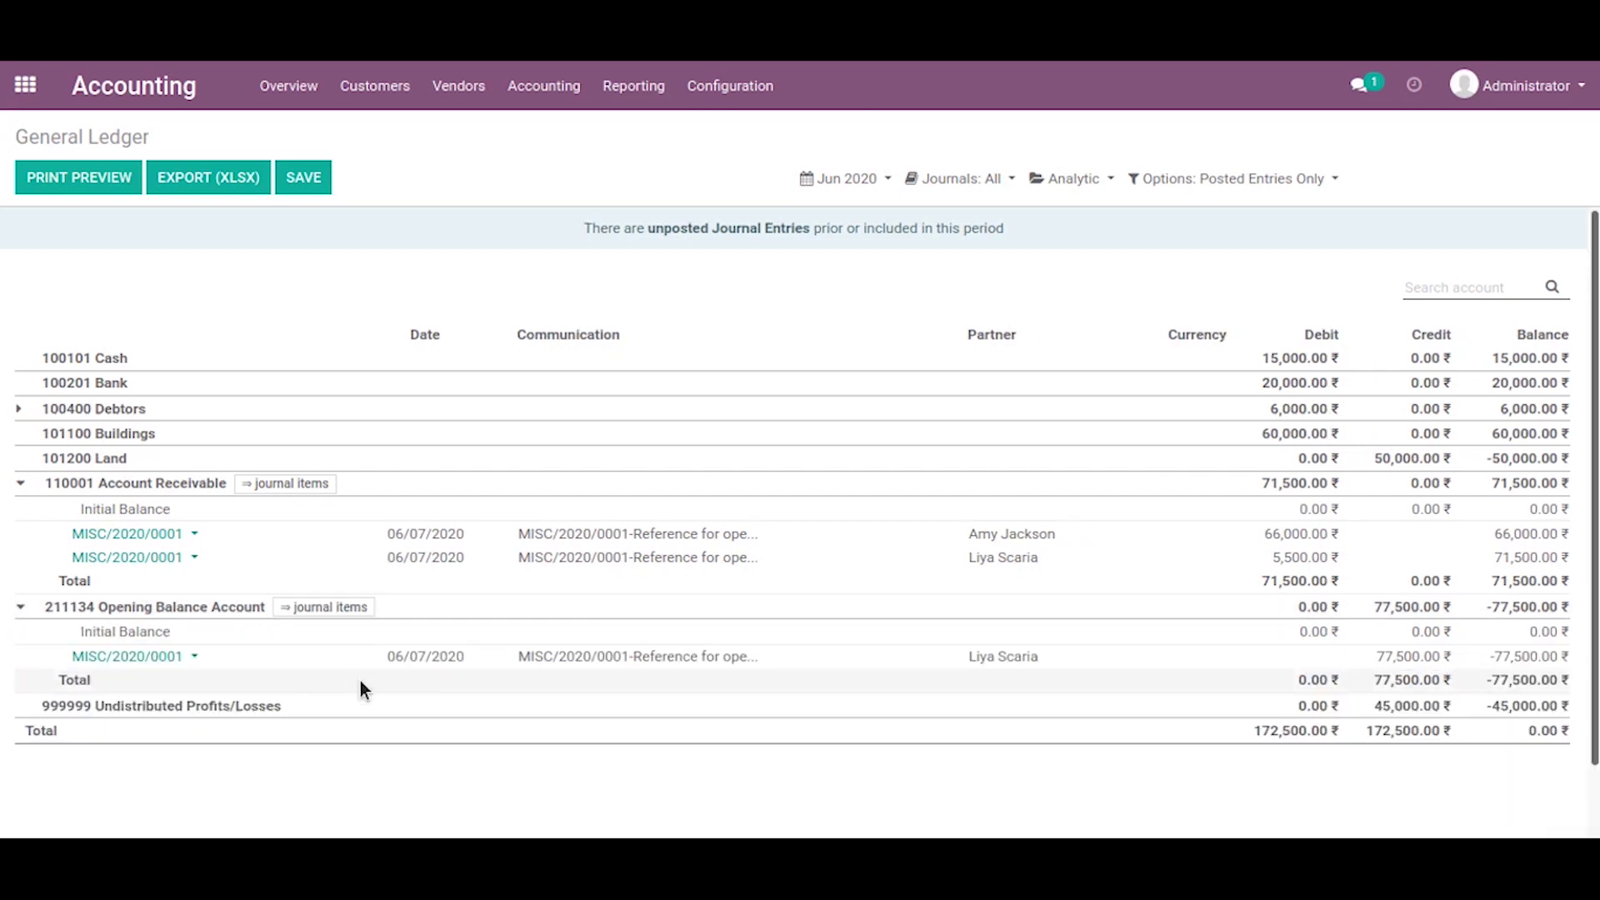
pyautogui.scroll(-1, 918, 628)
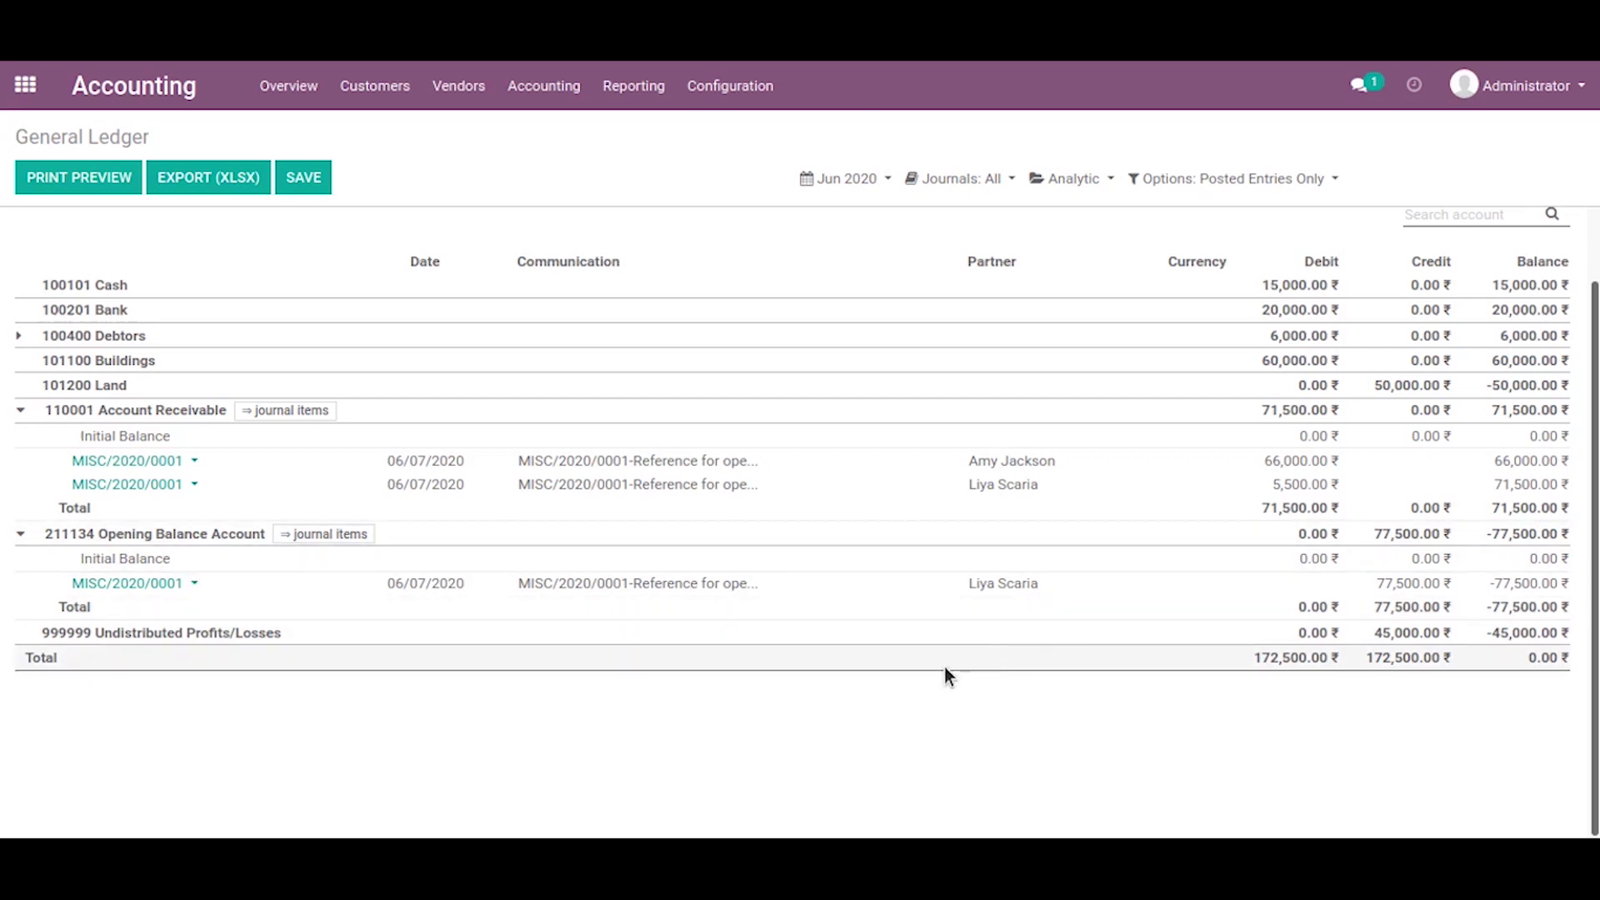
pyautogui.scroll(1, 945, 675)
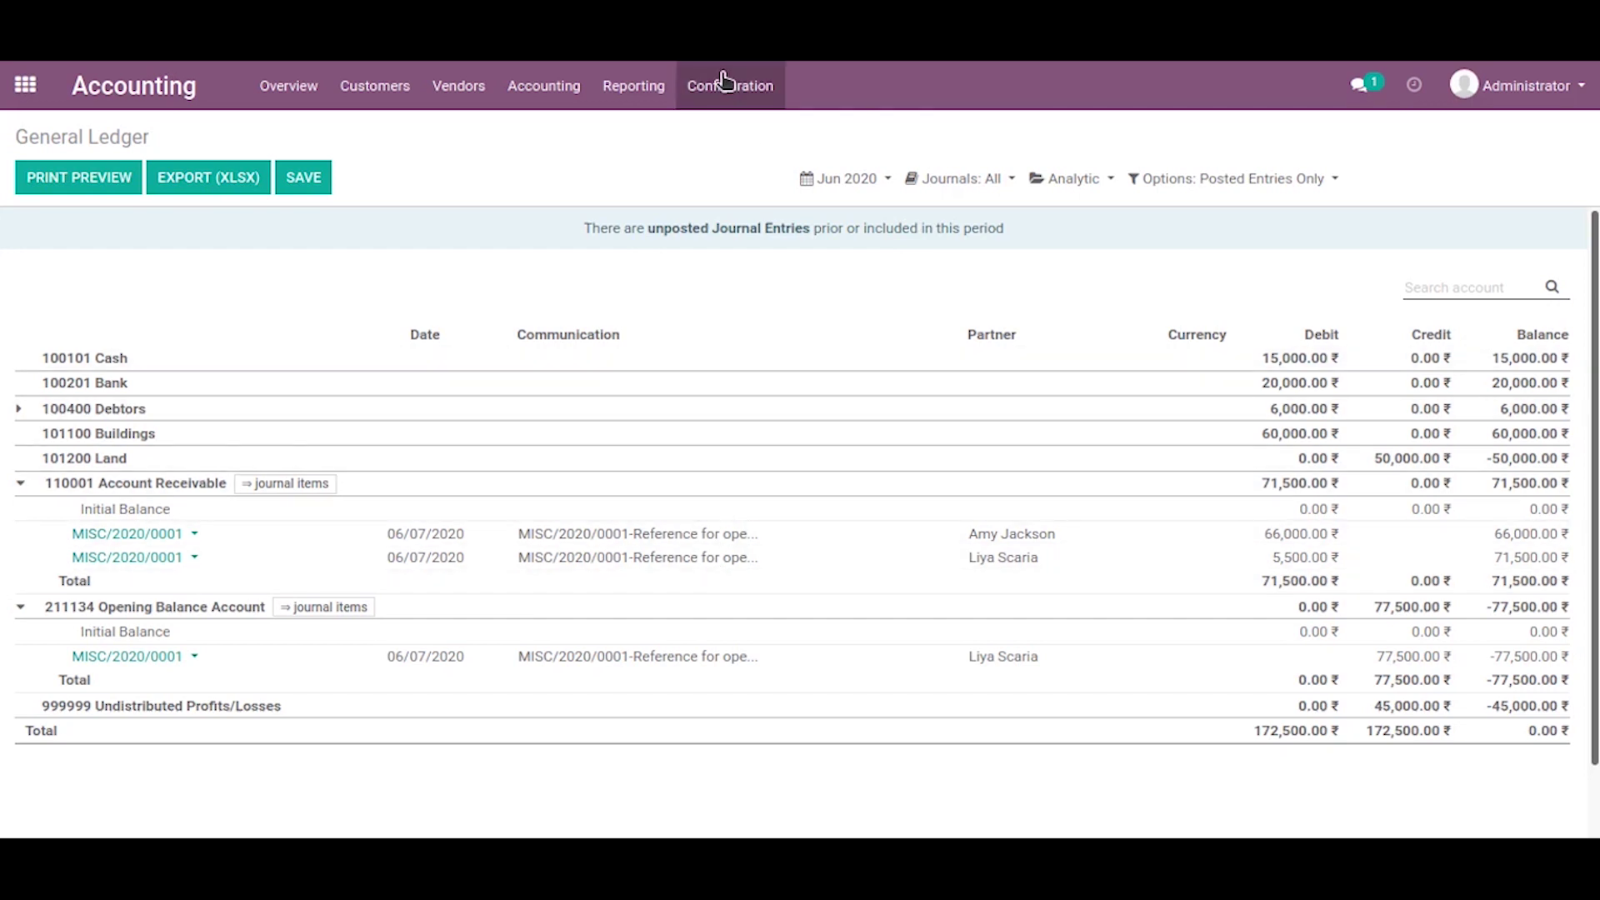
pyautogui.click(627, 92)
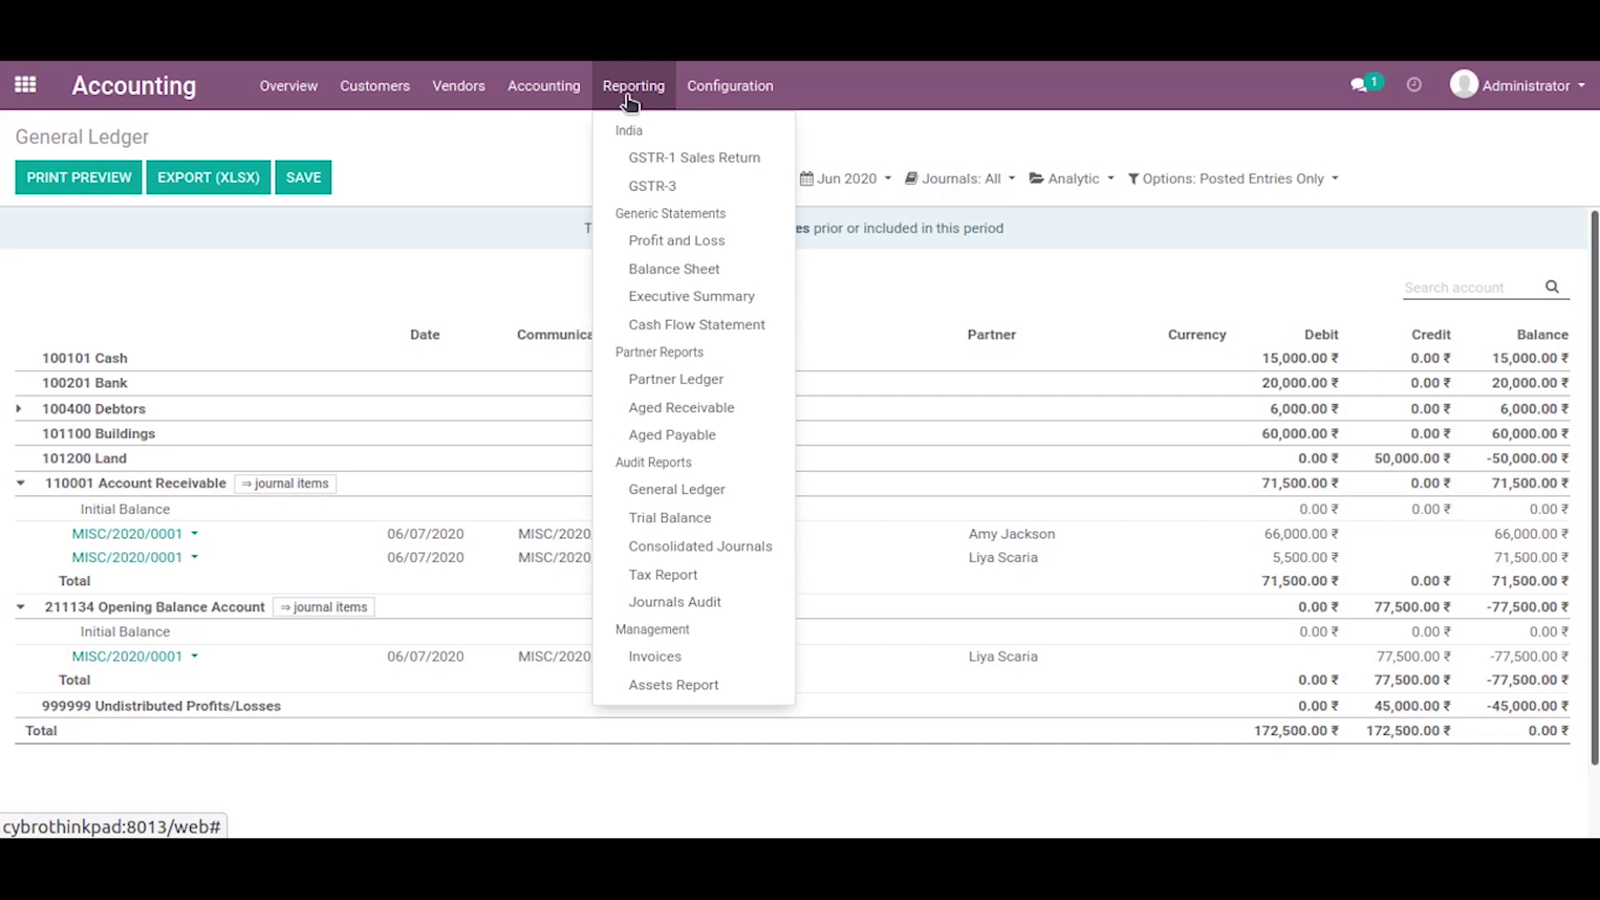
# Open the Partner Ledger and expand both customers' MISC/2020/0001 lines (66,000.00 and 5,500.00).
pyautogui.click(675, 382)
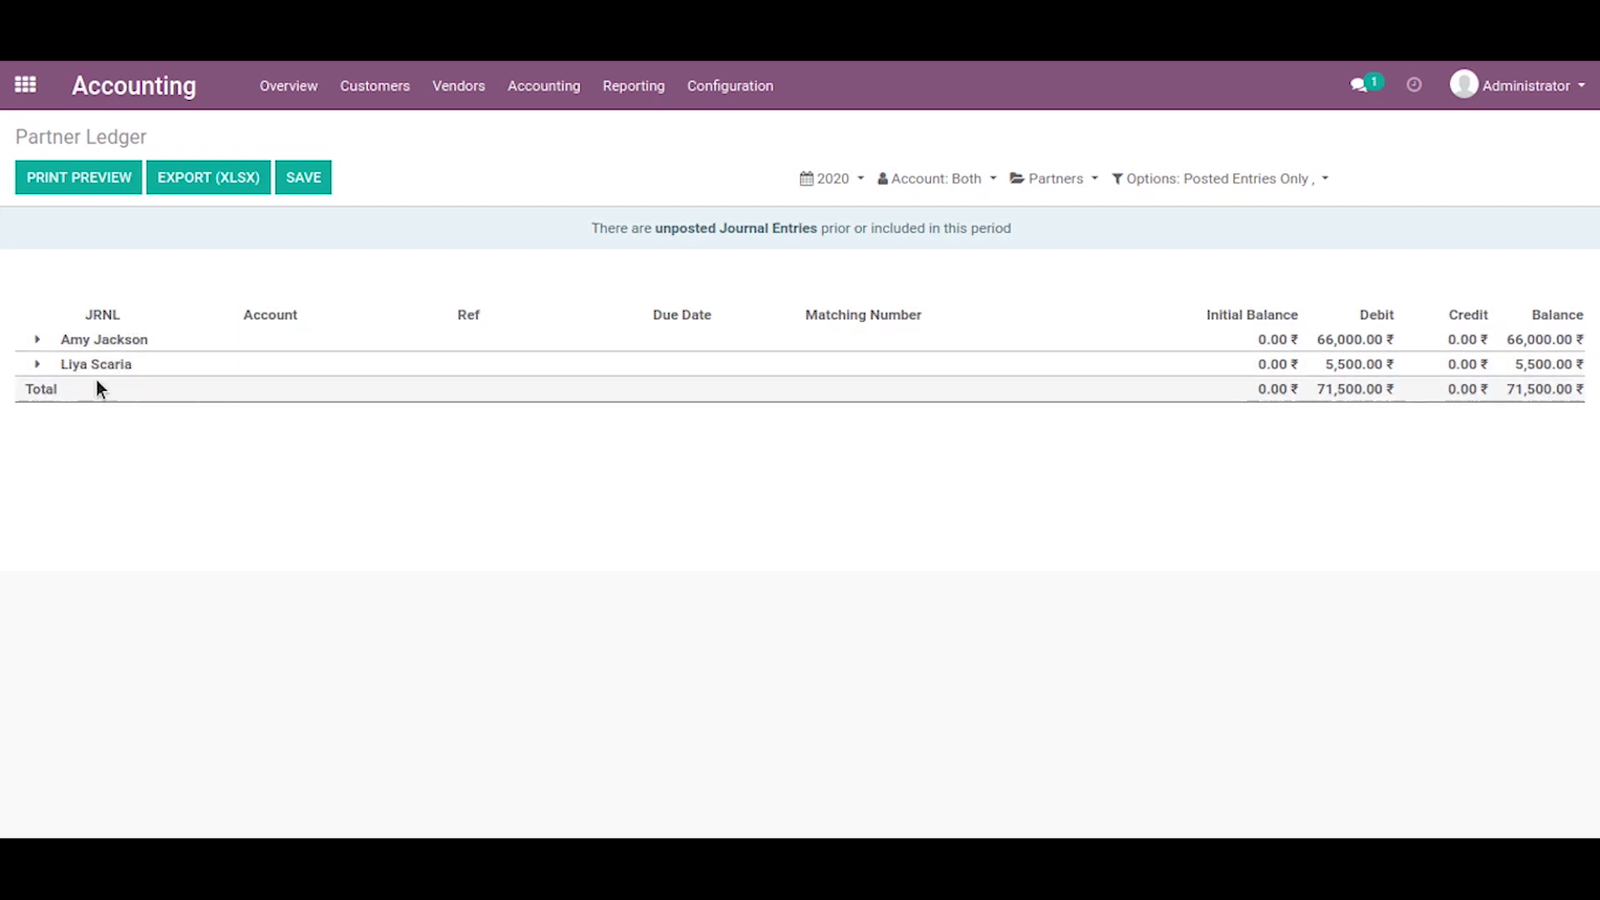
pyautogui.click(37, 342)
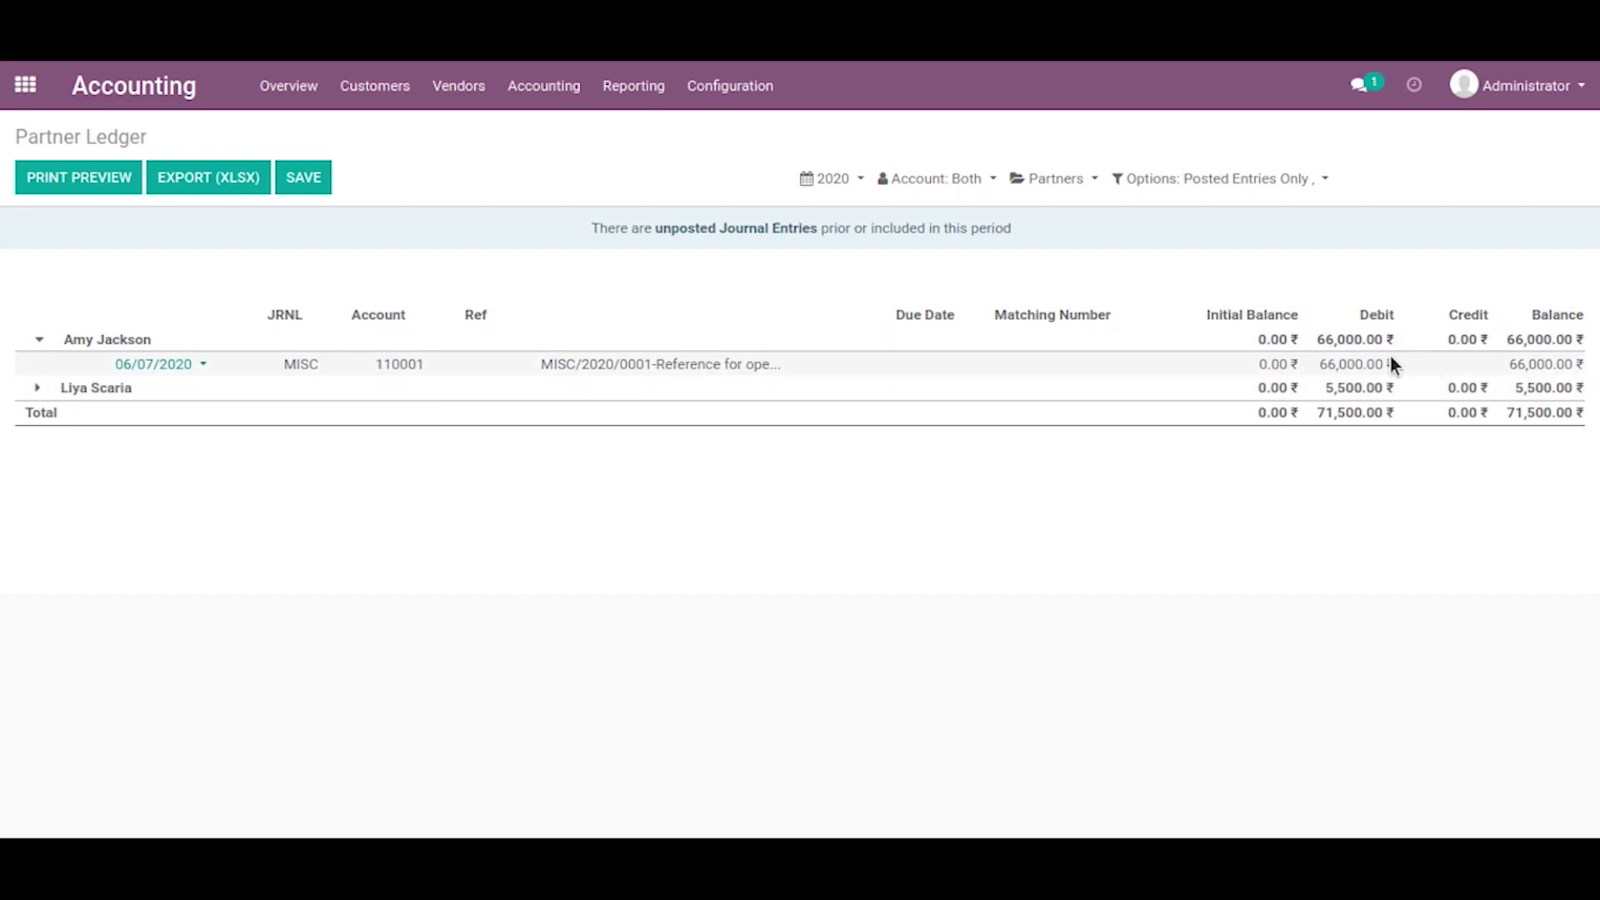
pyautogui.click(35, 389)
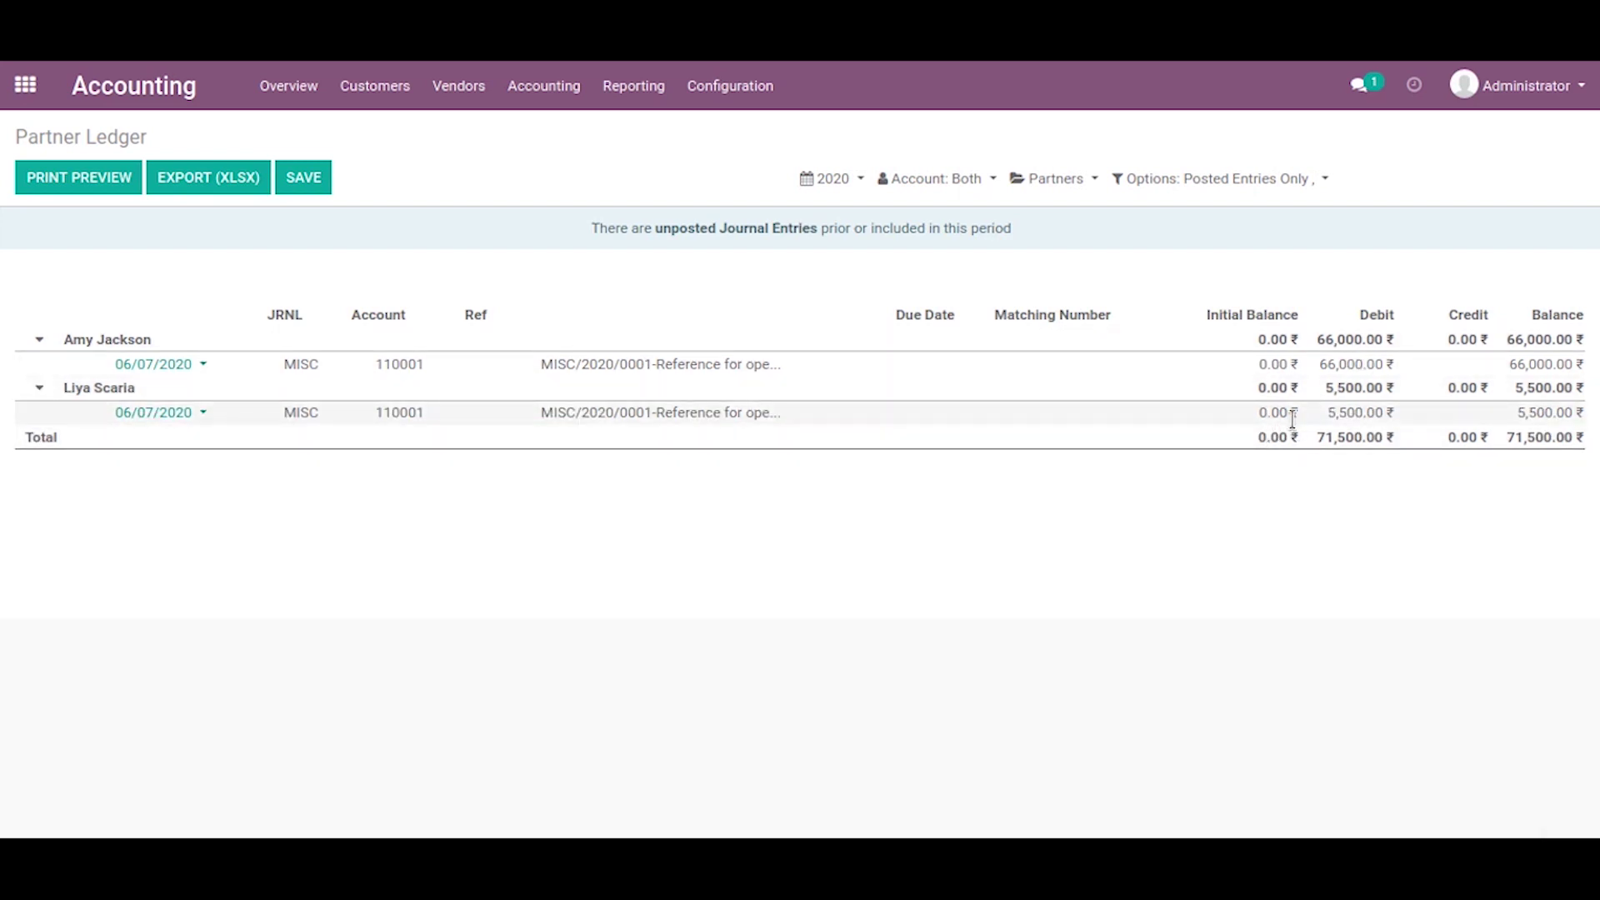